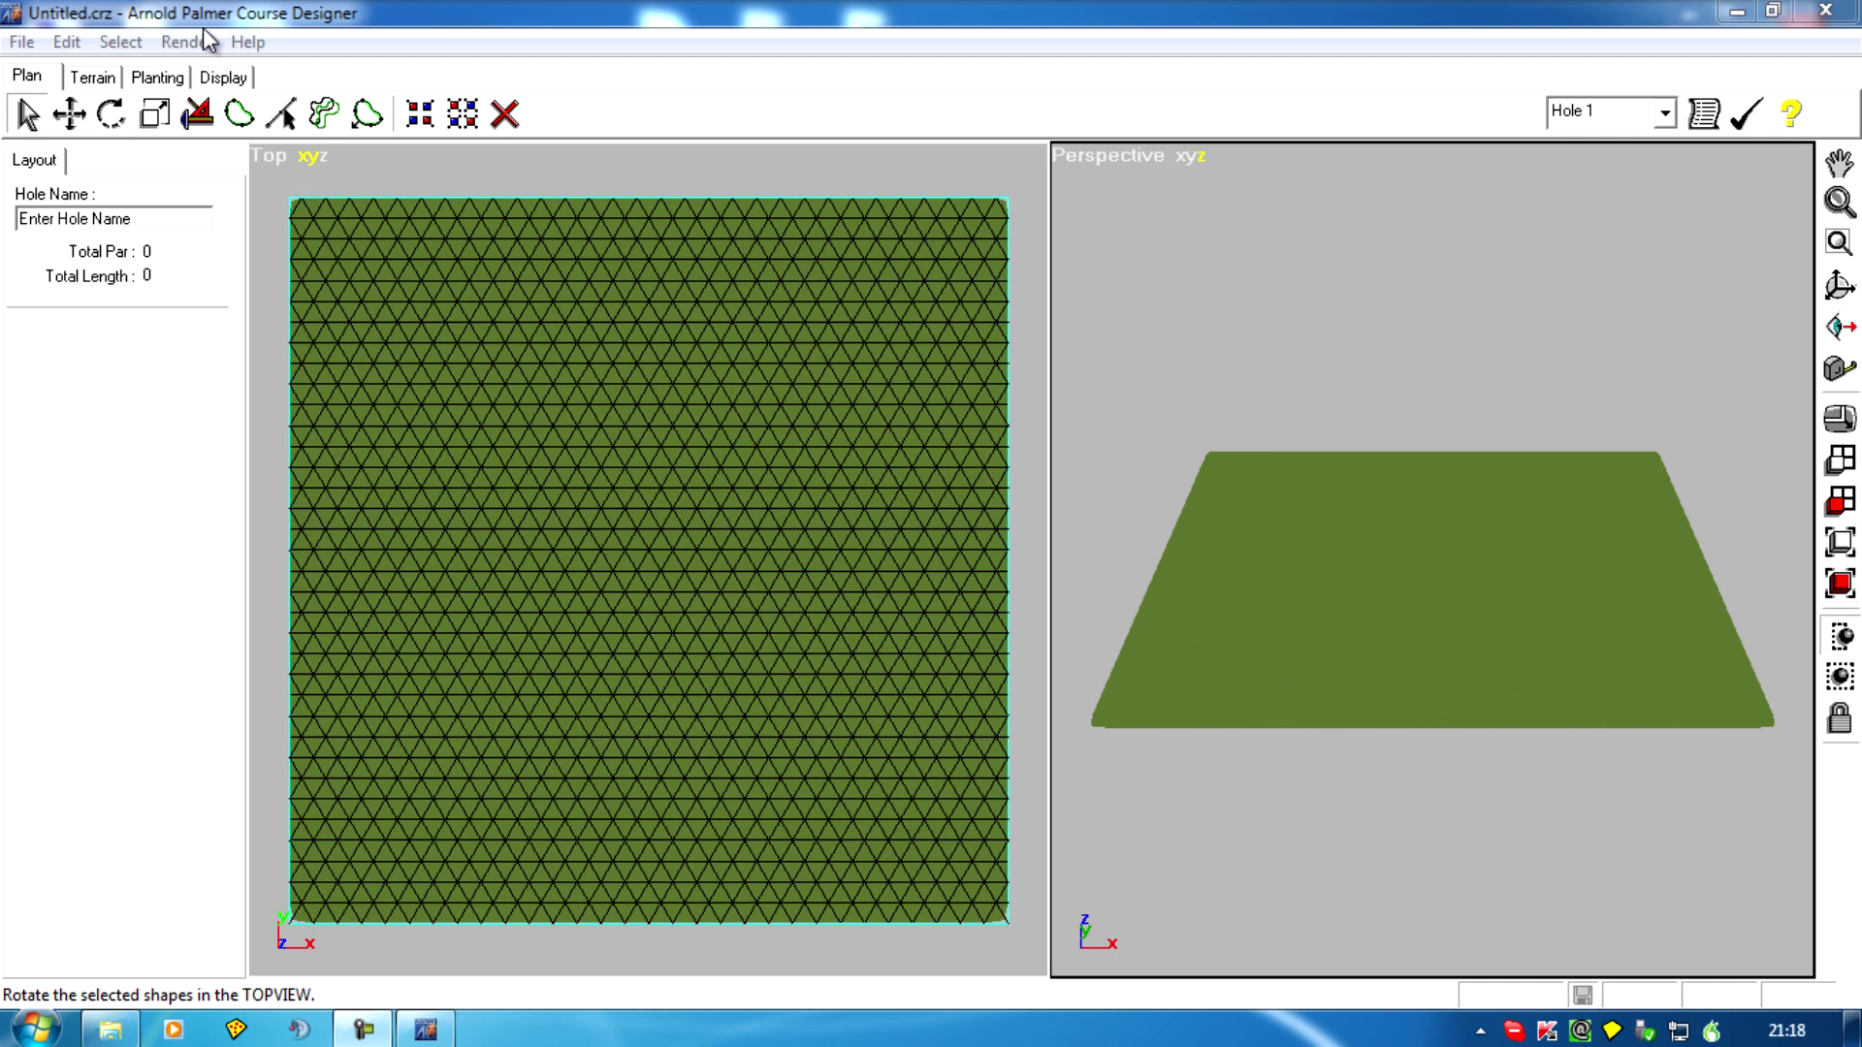
Step: Open the recent course file test1c.CRZ, discarding the changes to the untitled course
click(22, 43)
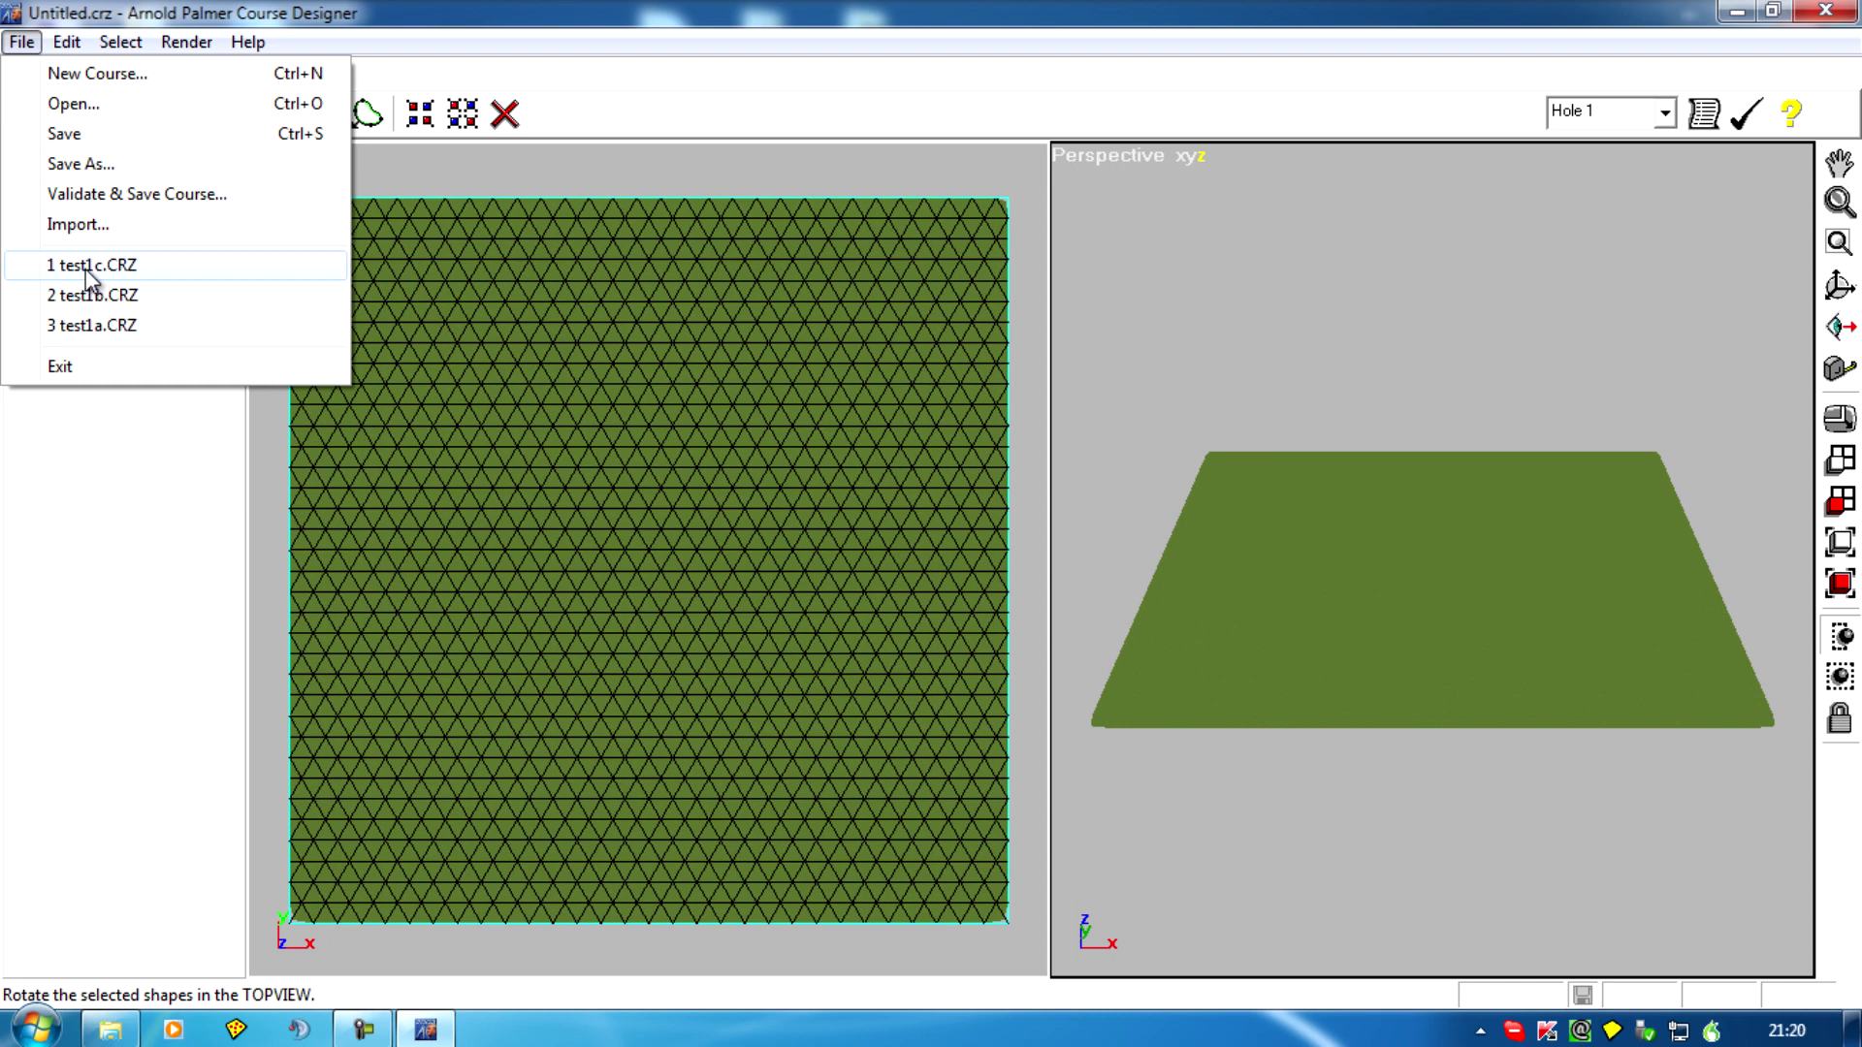
click(89, 265)
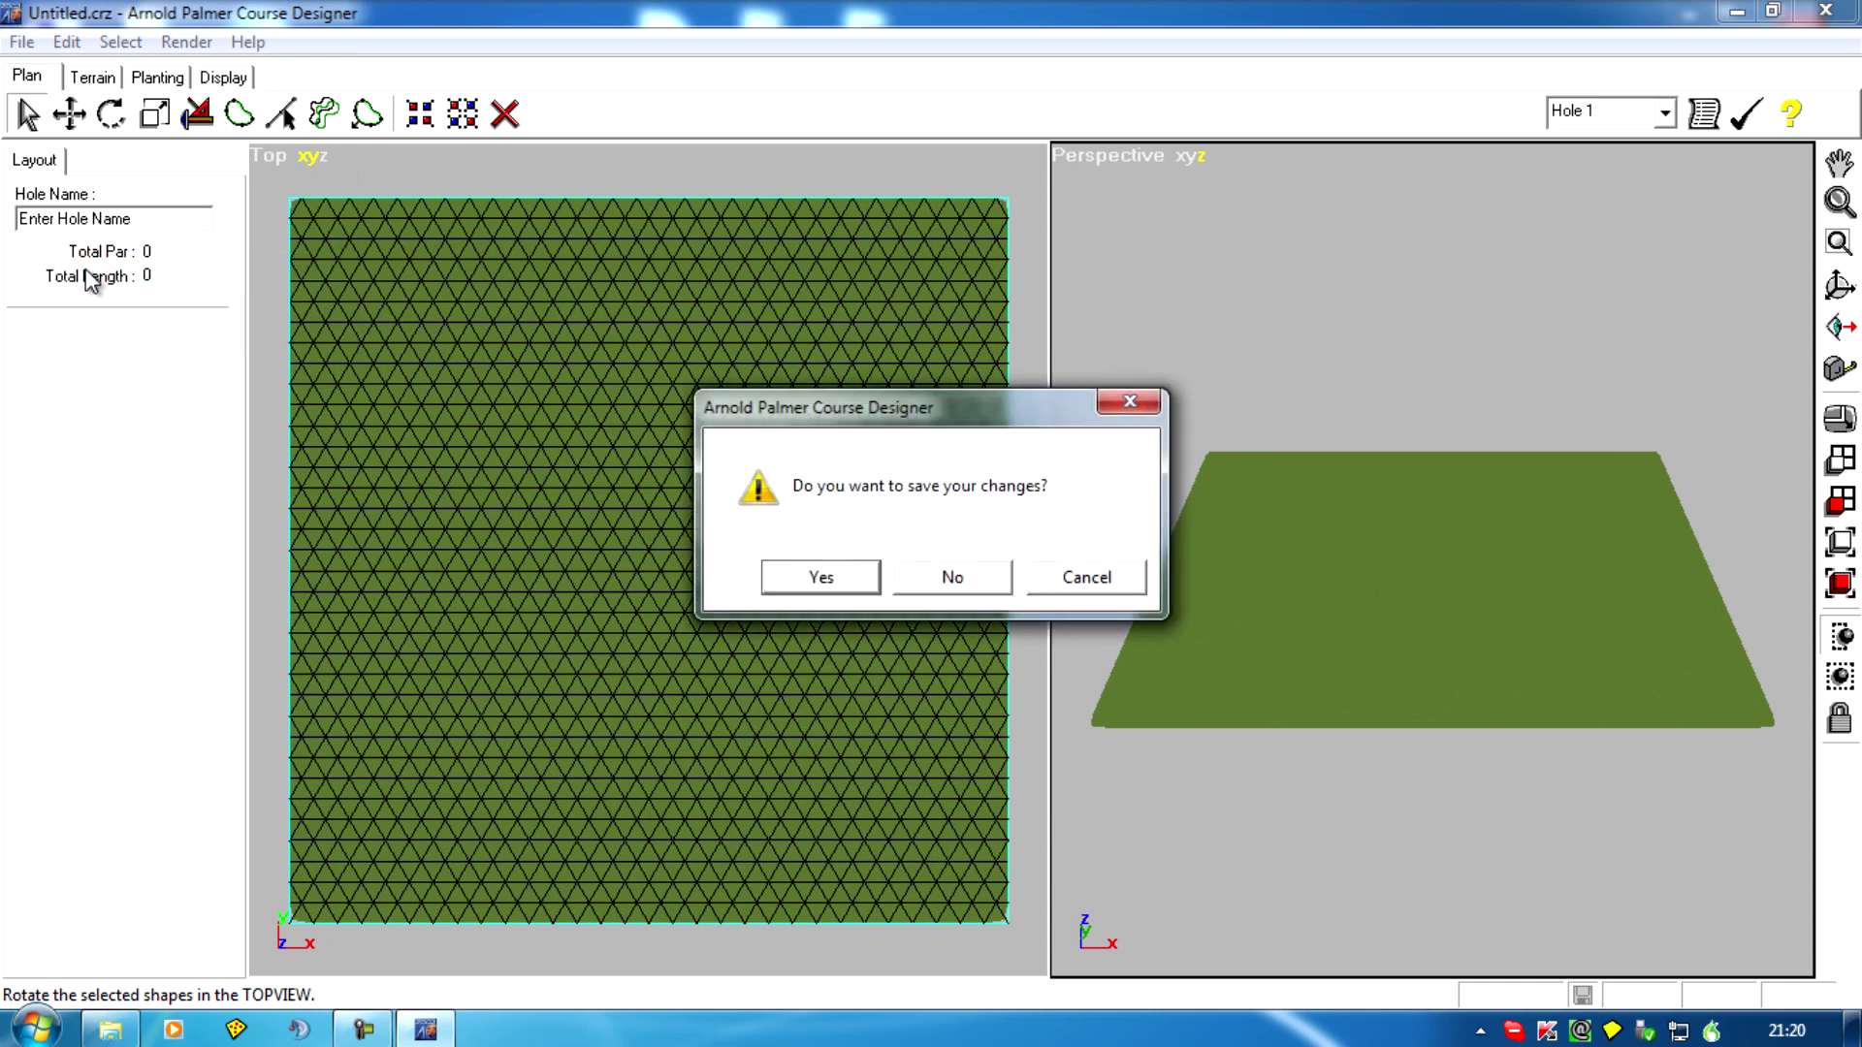
click(940, 579)
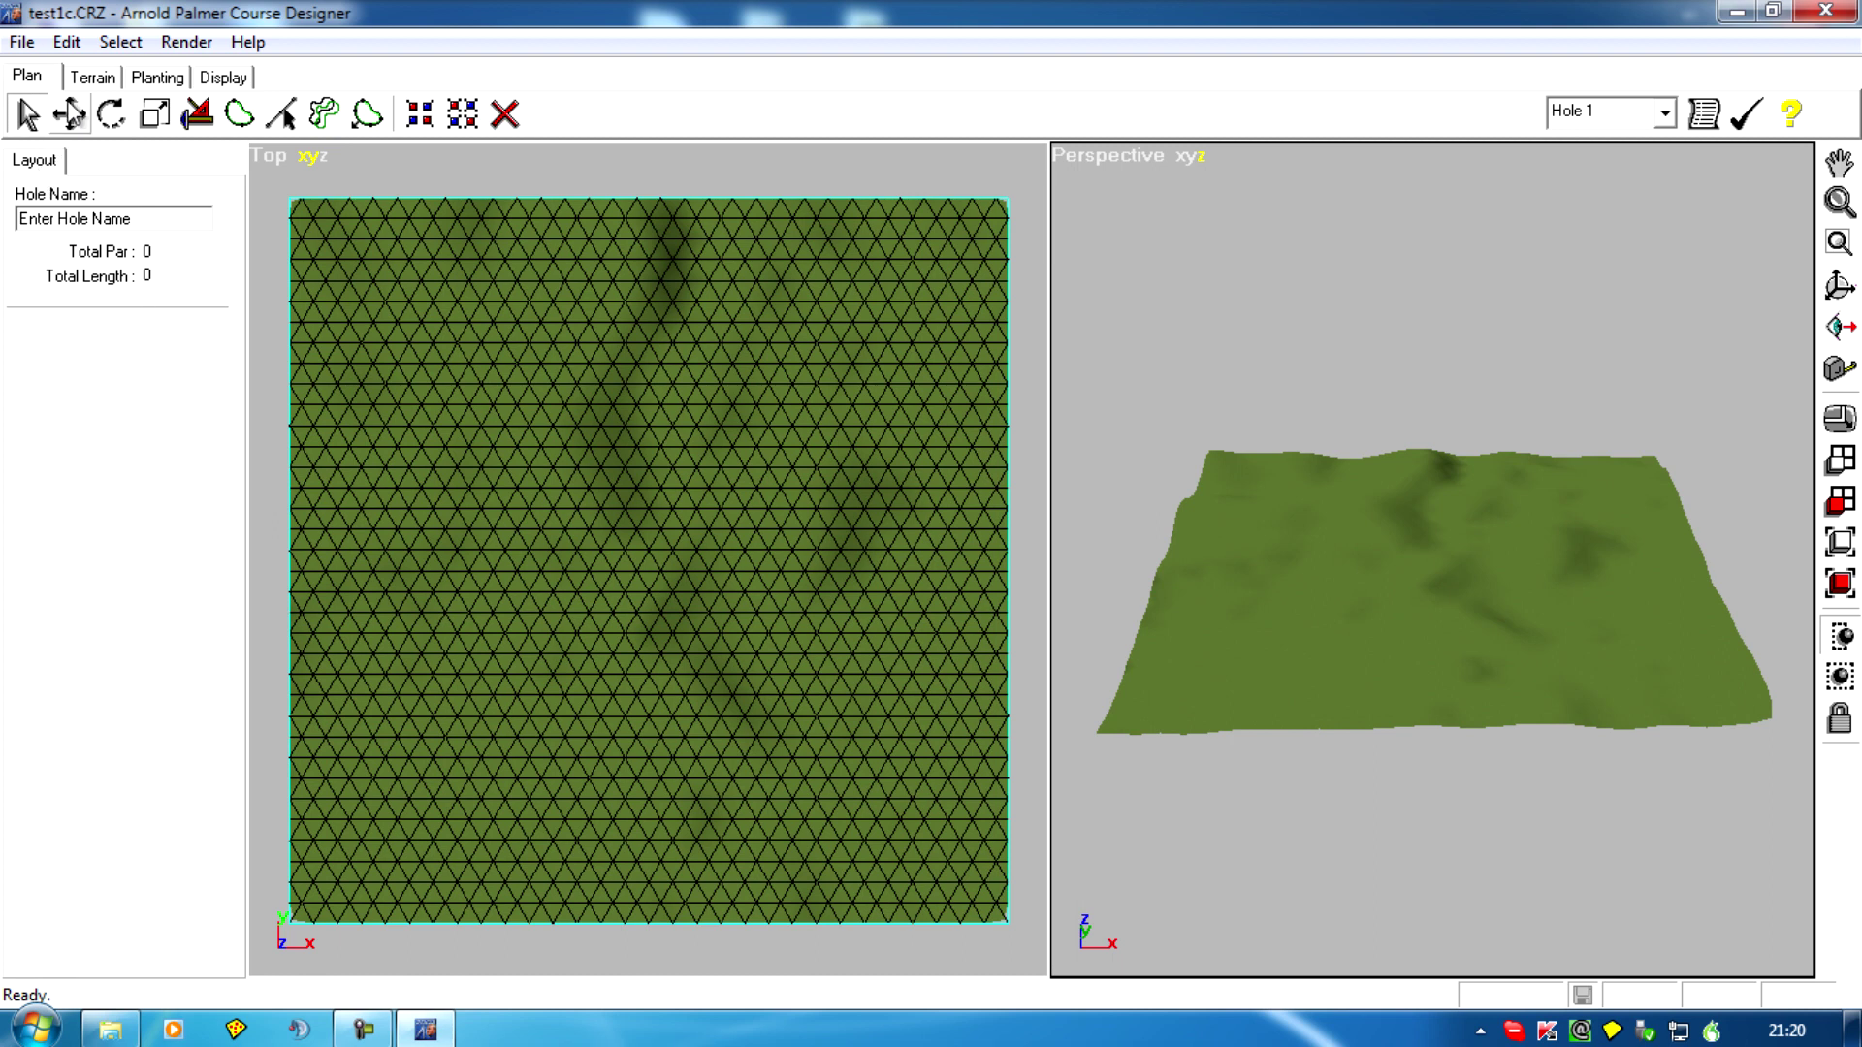
Step: Switch to terrain vertex editing and select the vertex at about X 2150, Y 1126 in the Top view
click(92, 77)
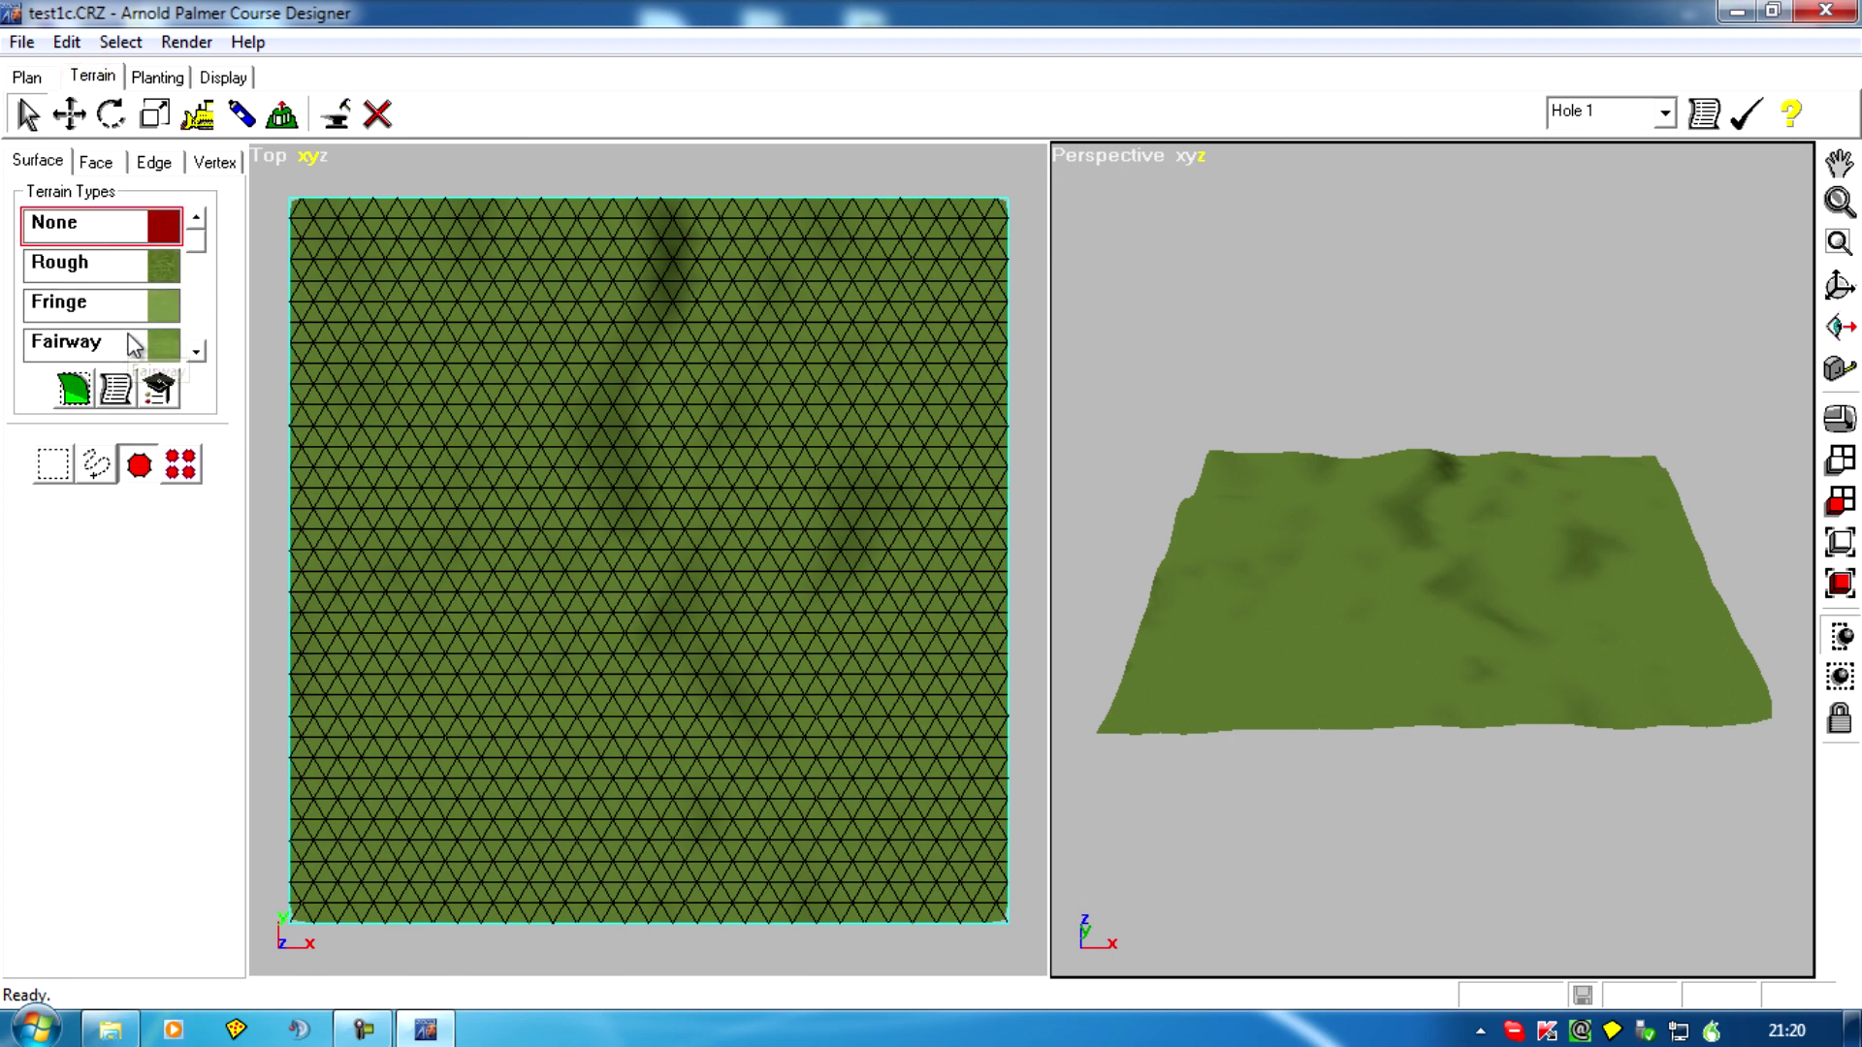
click(218, 163)
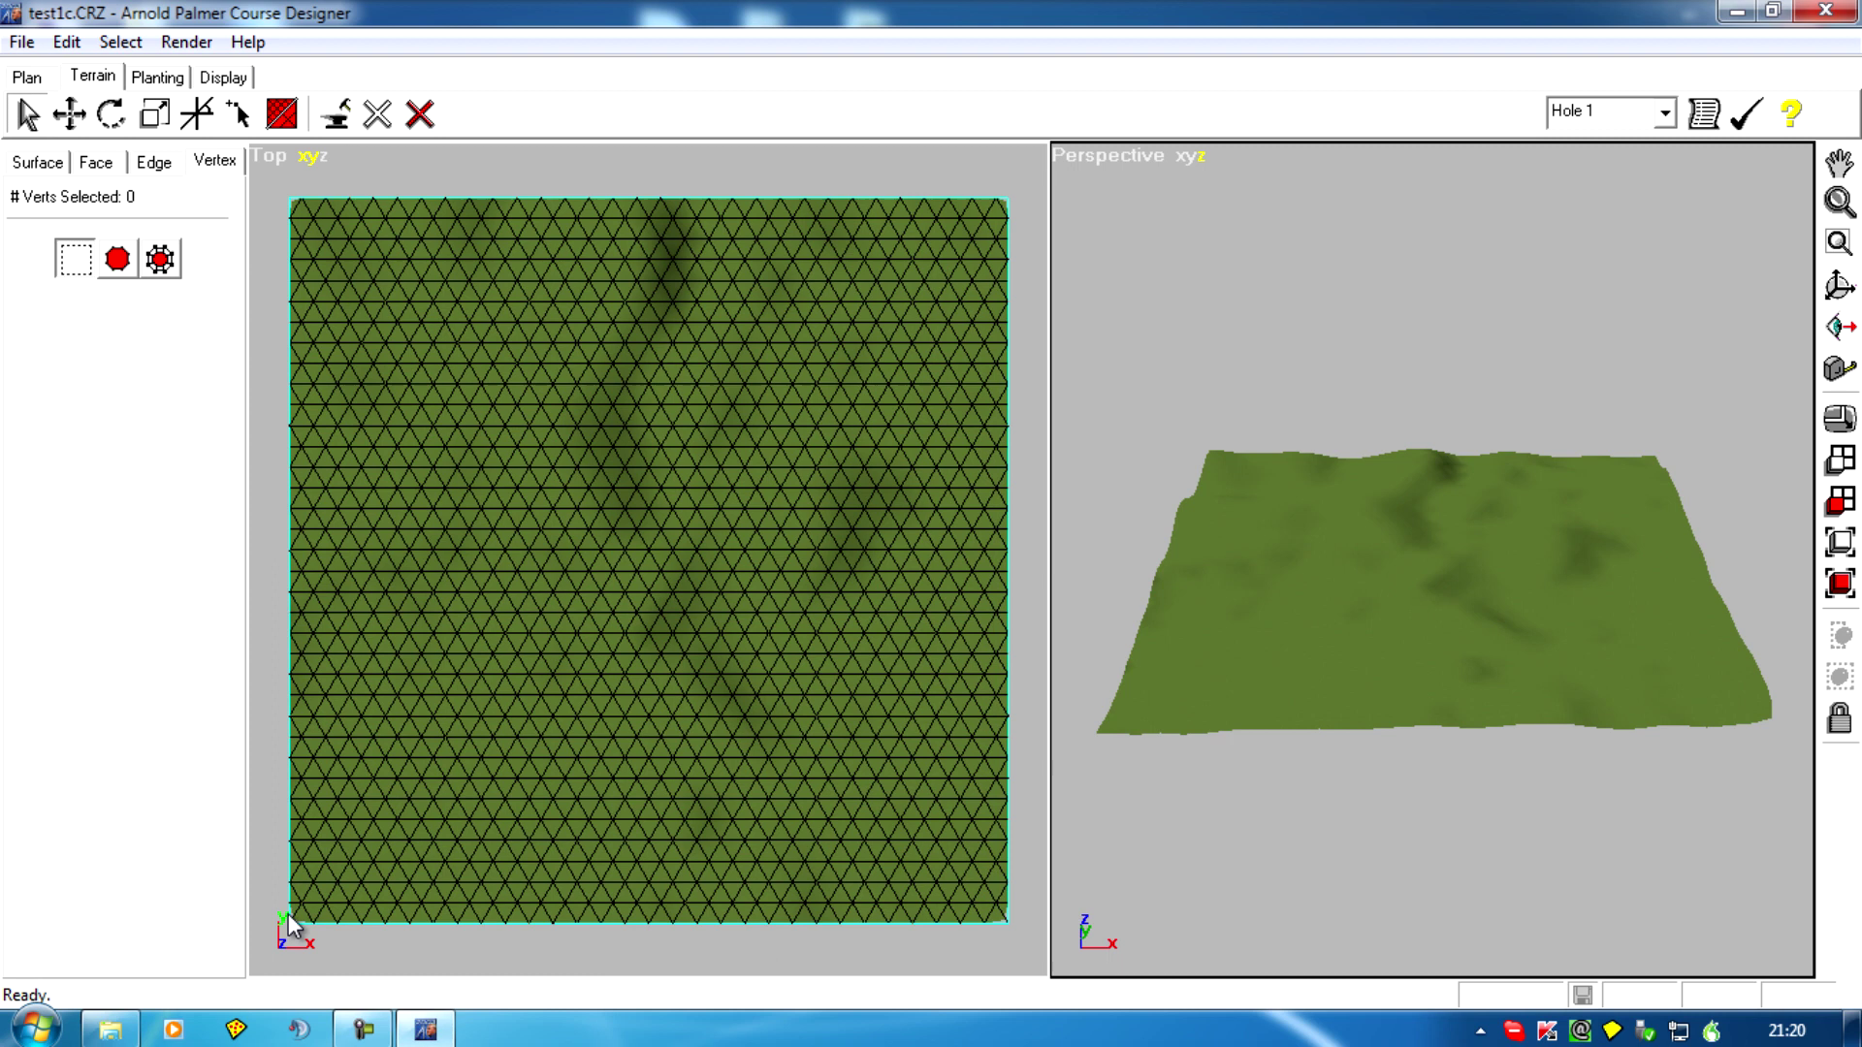
click(806, 654)
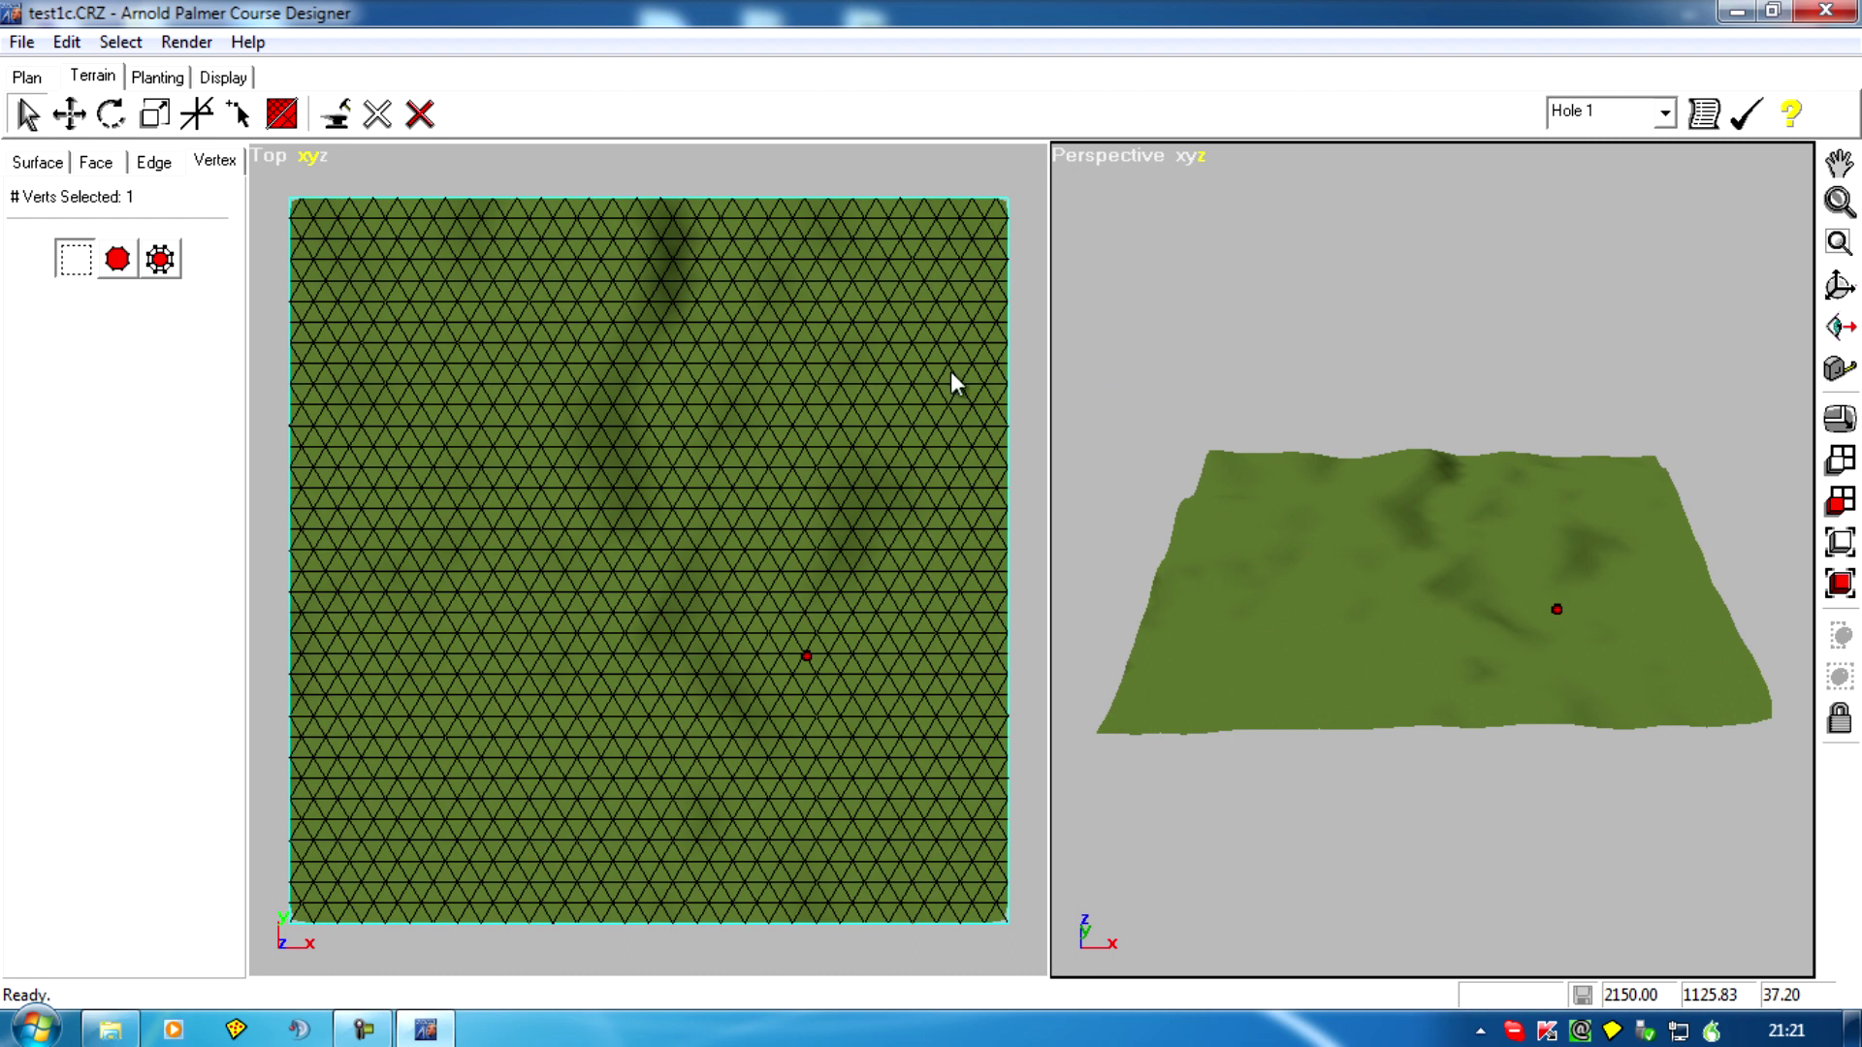
Step: Review the axis constraint options of both views, switching the Top view to YZ and back to XY
click(272, 163)
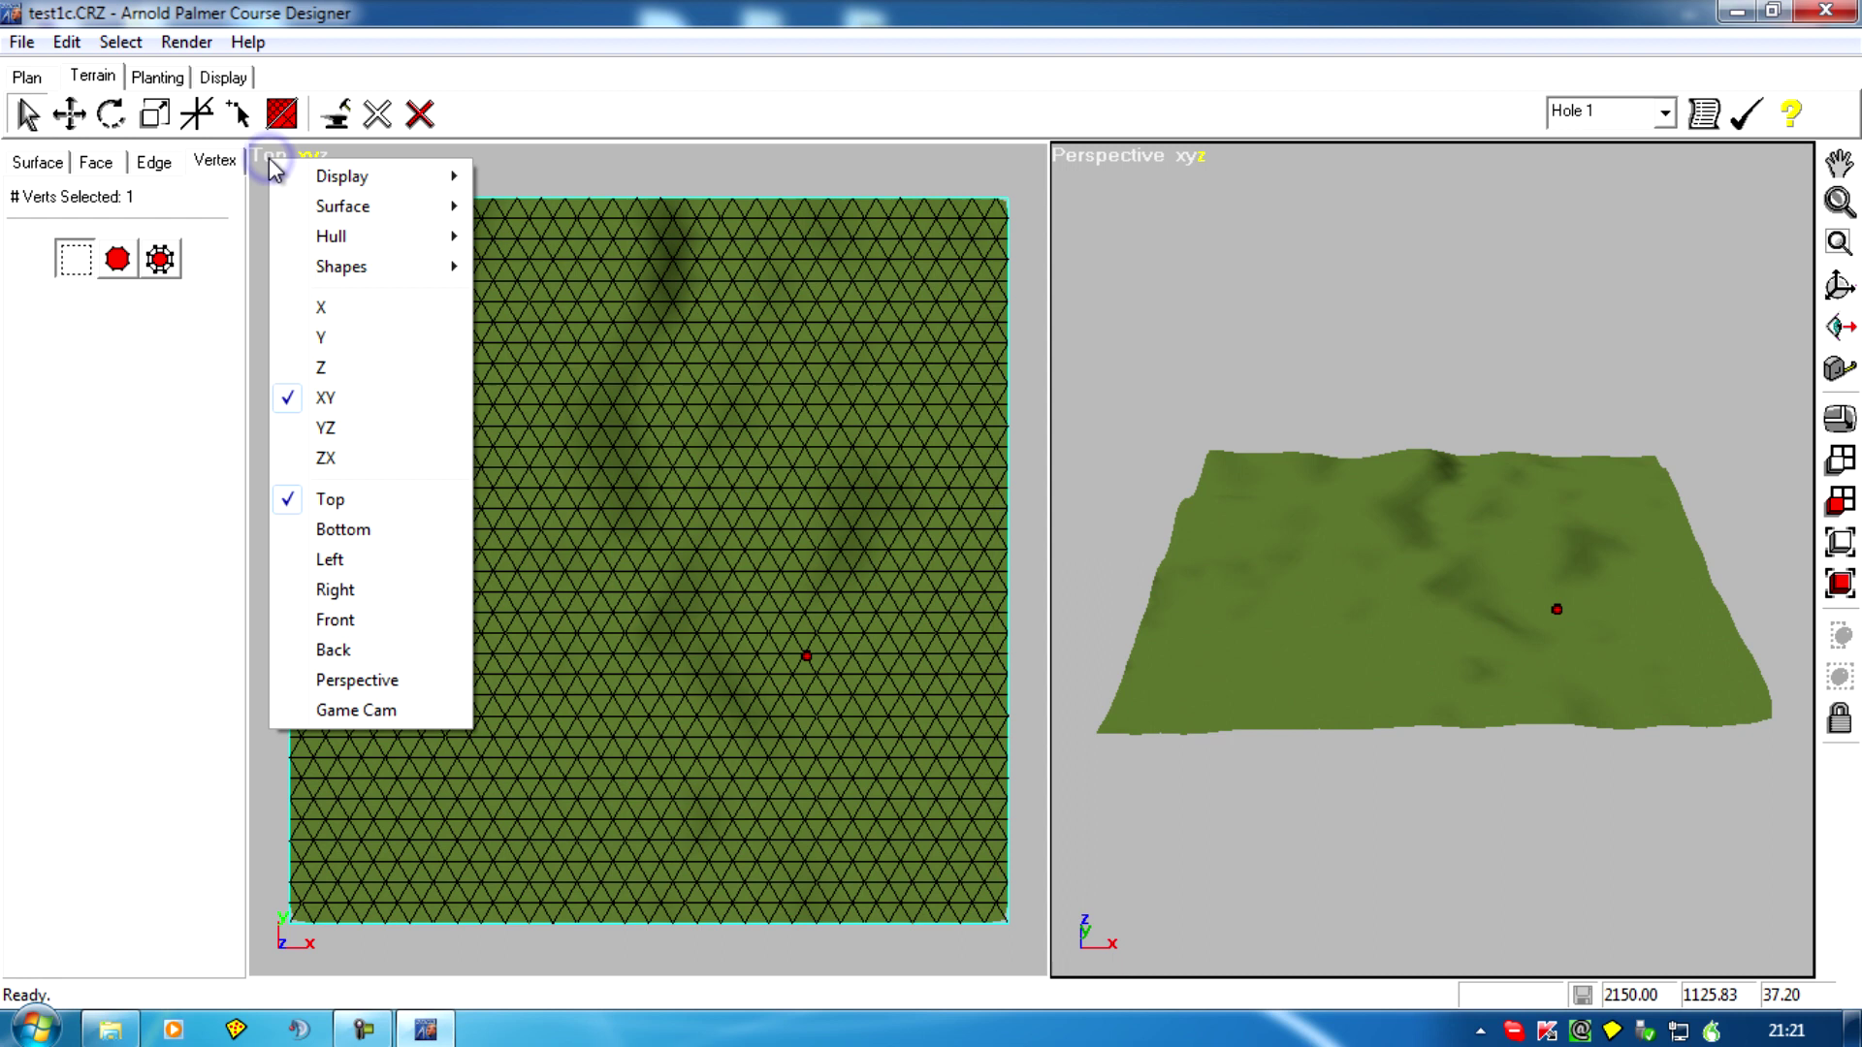
click(1093, 157)
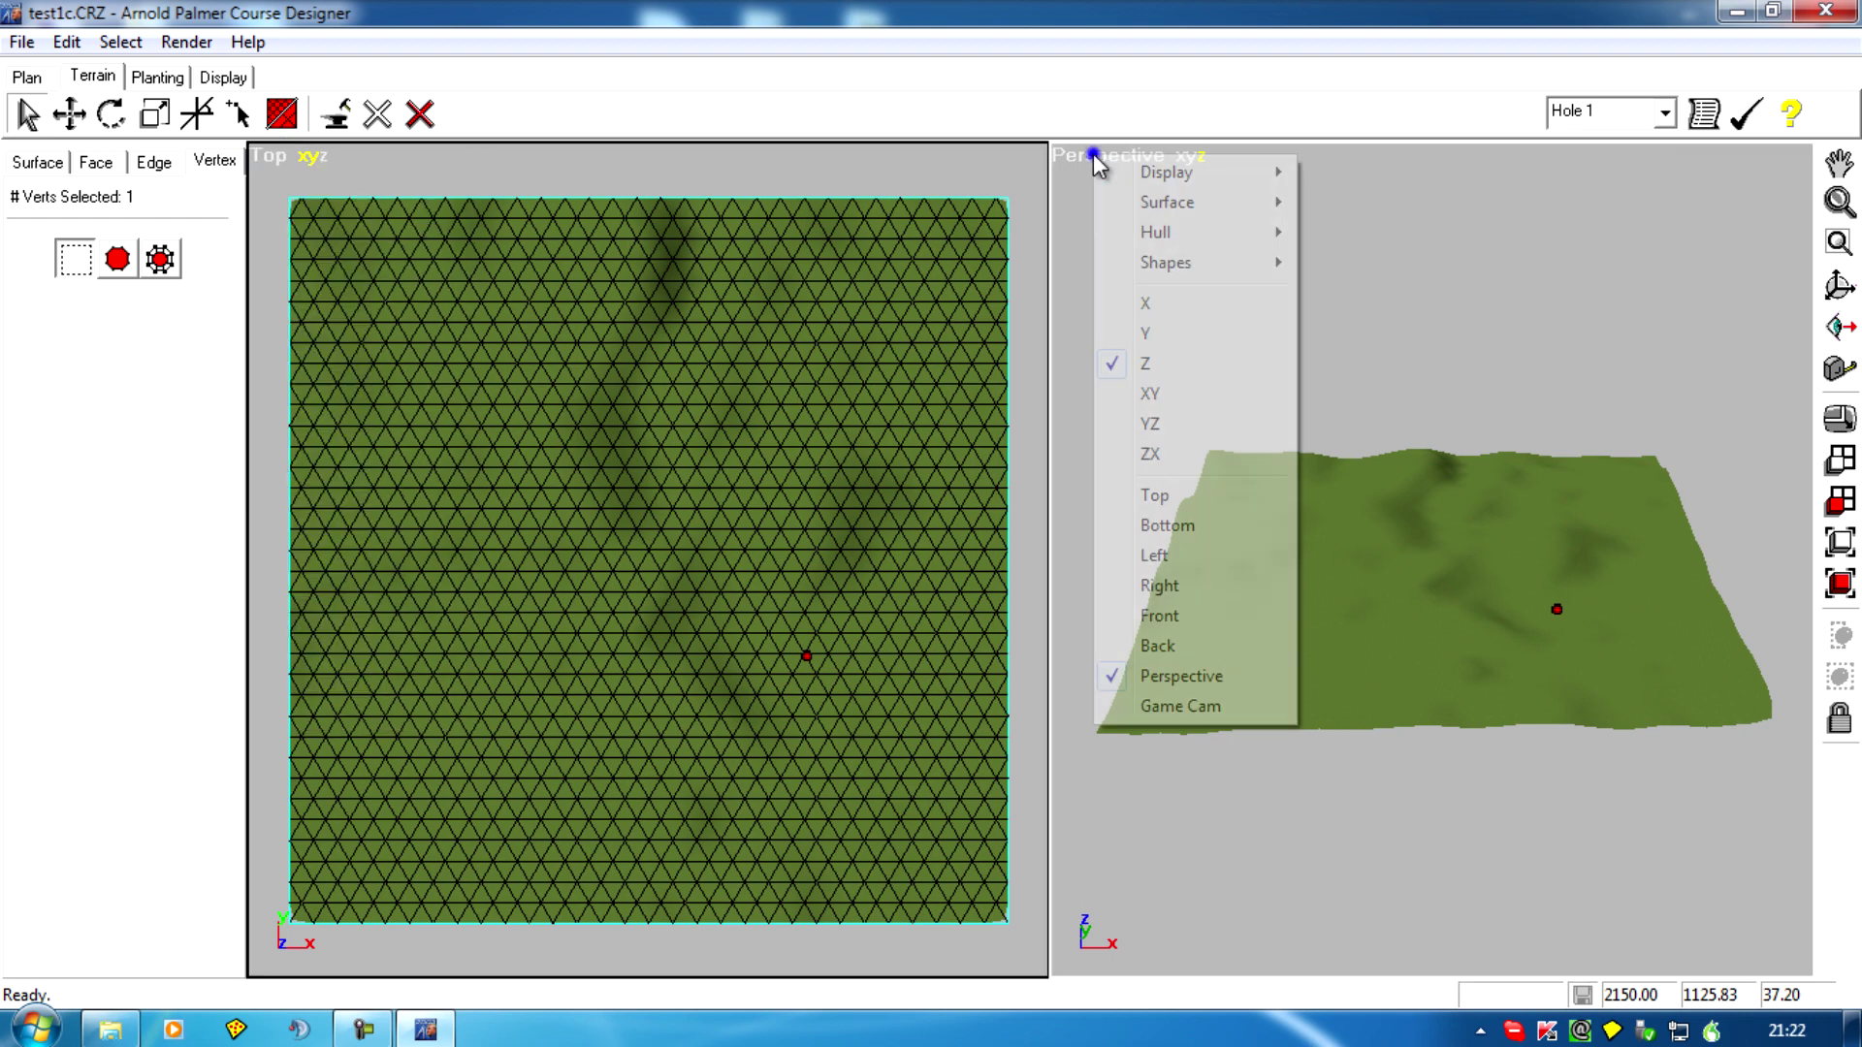
click(272, 158)
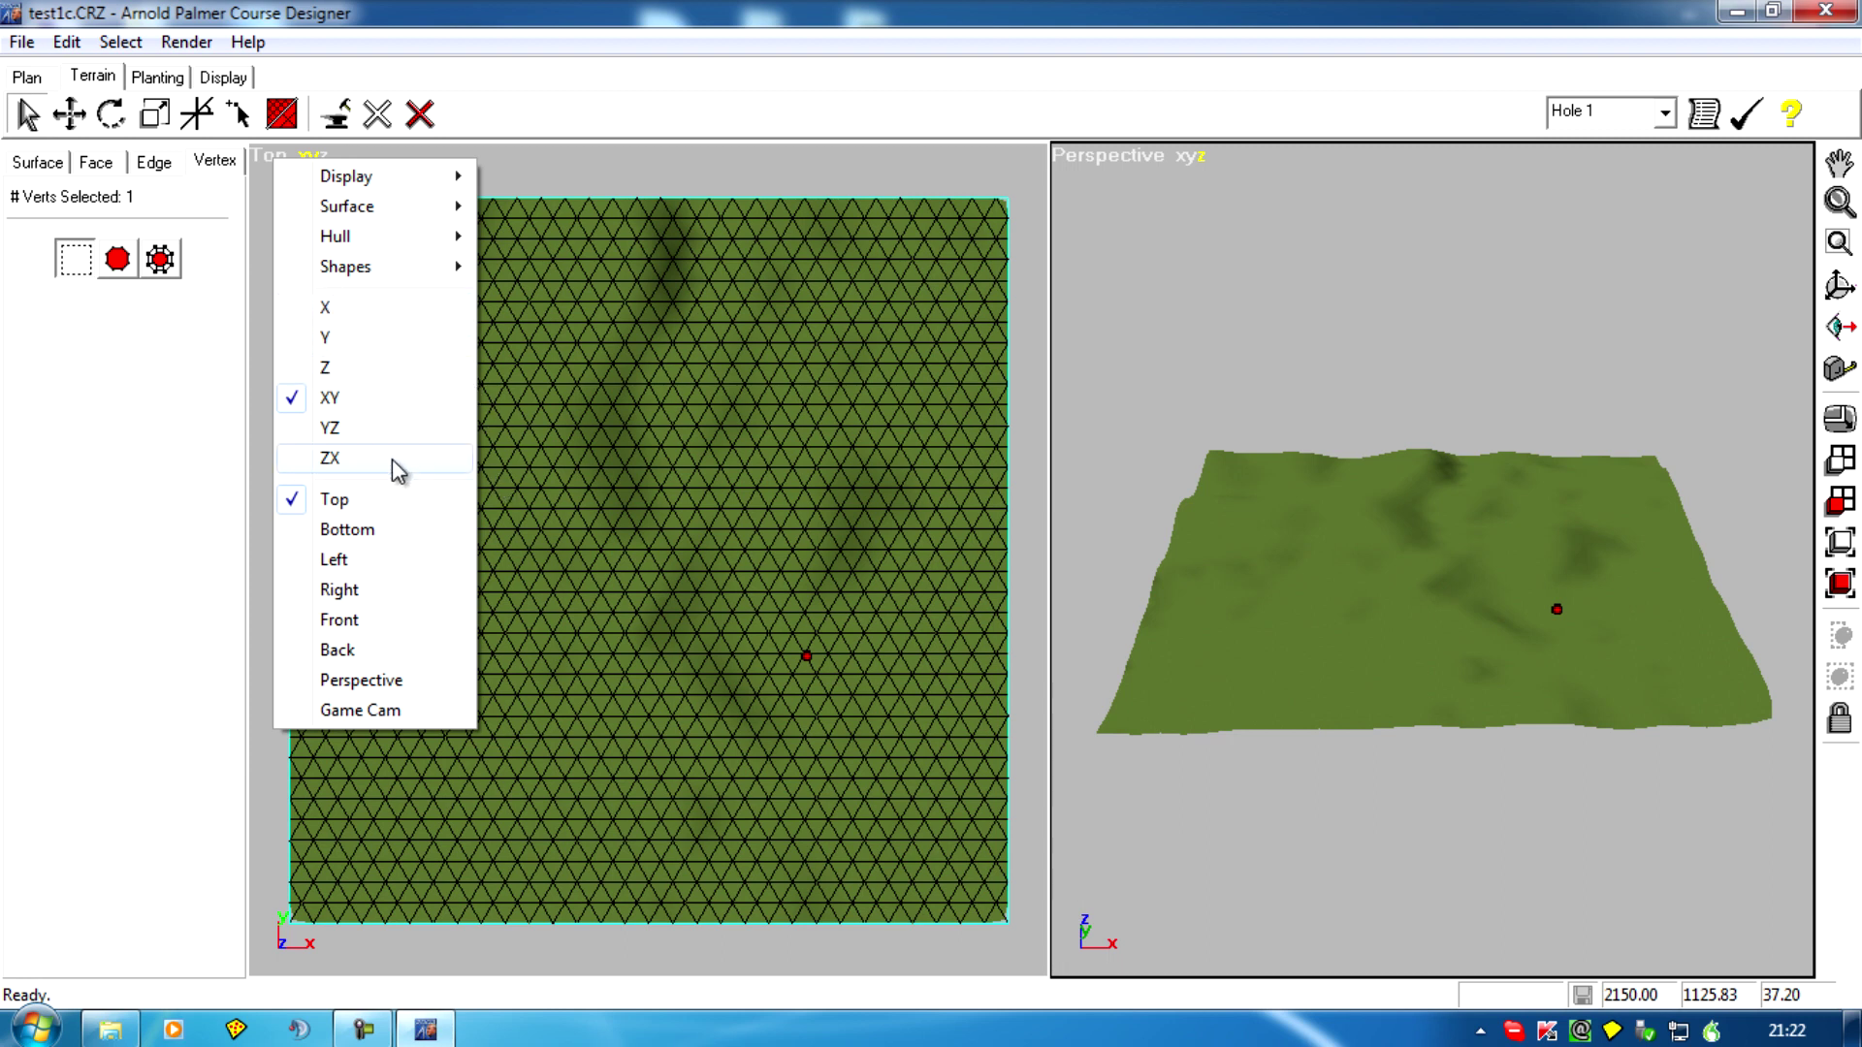
click(337, 427)
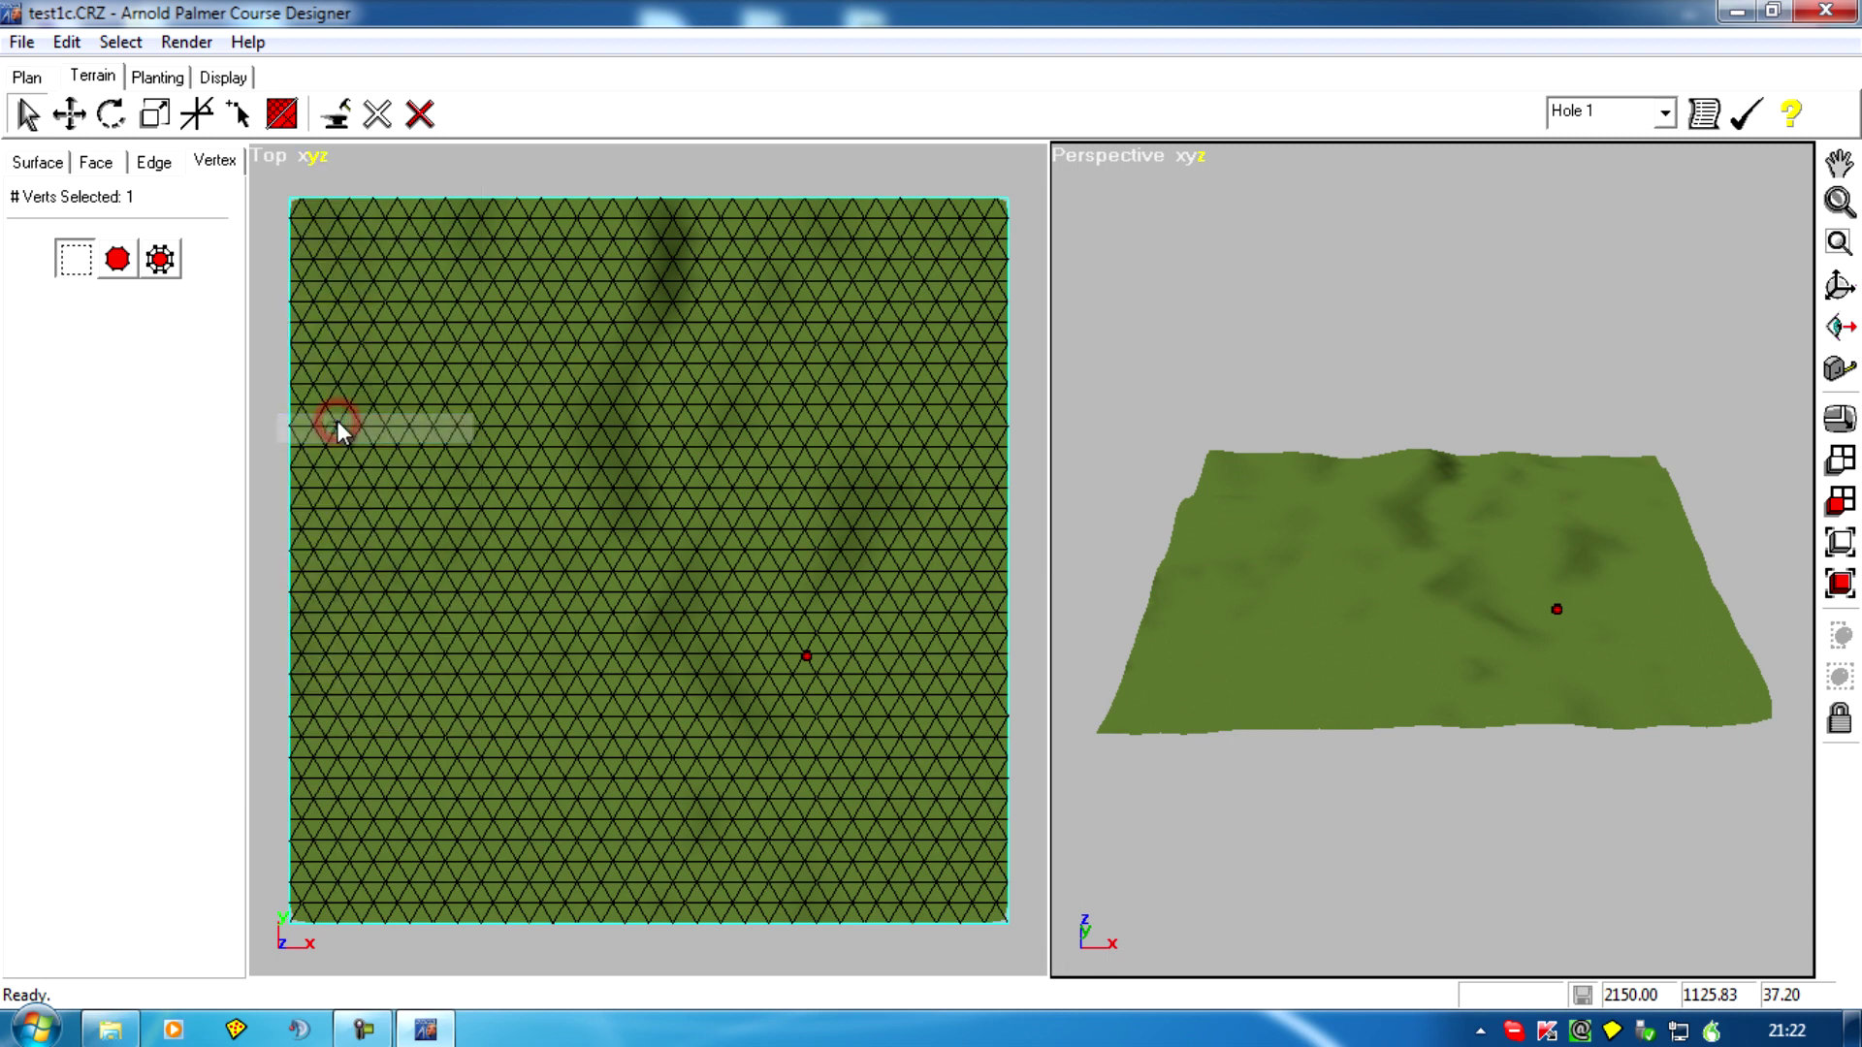
click(275, 162)
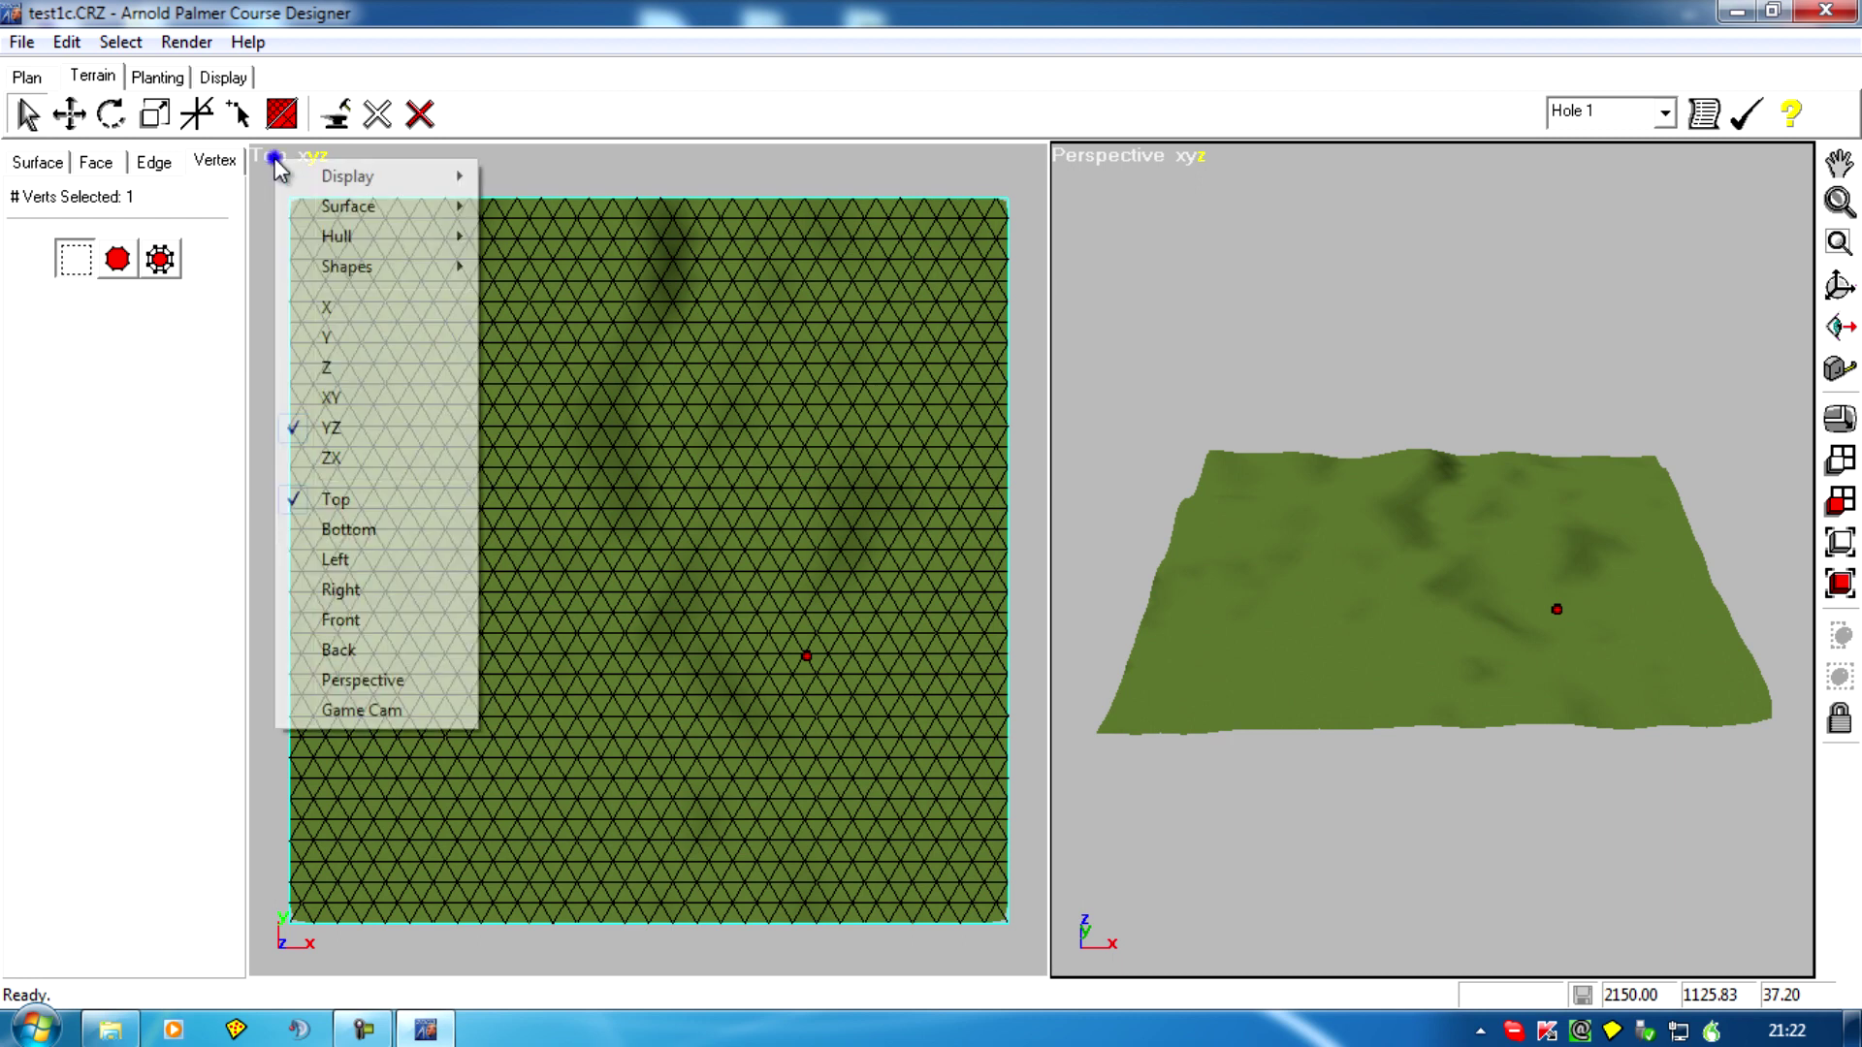
click(334, 396)
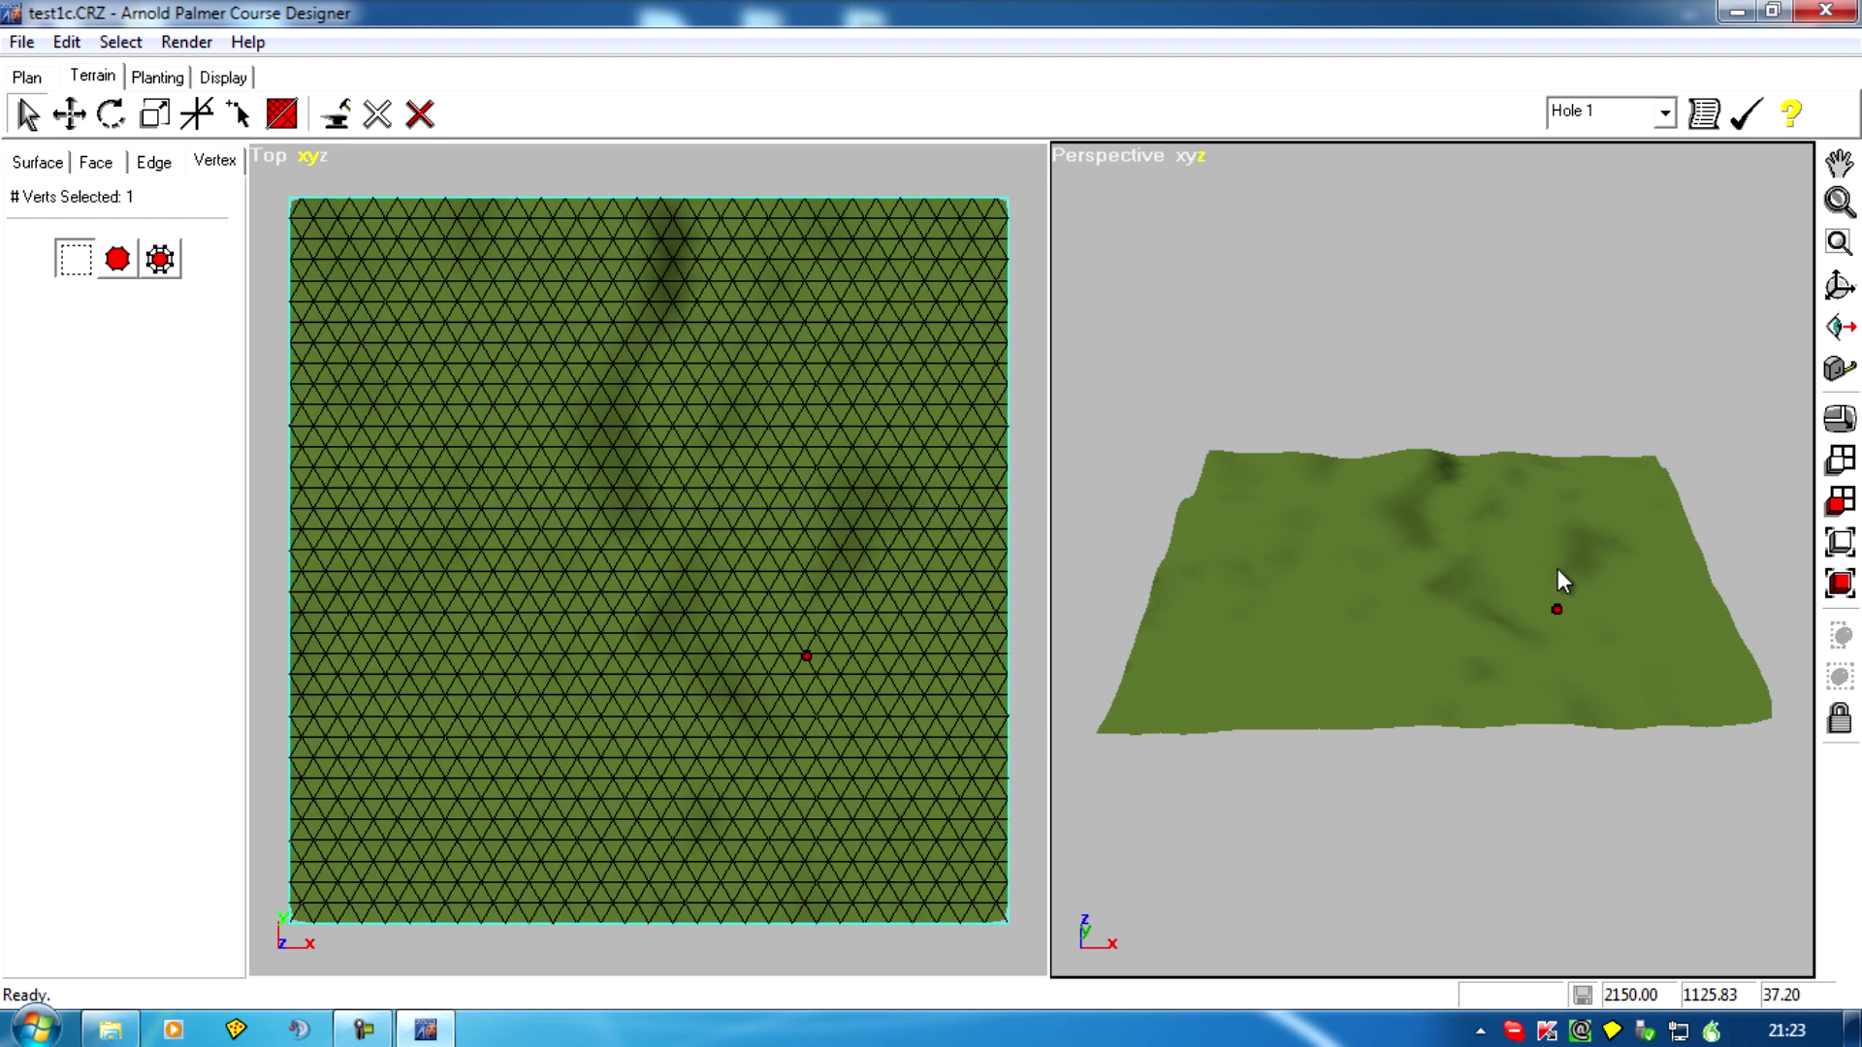
Step: Select the terrain vertex at about X 2350, Y 1299 in the Perspective view
middle_drag(1558, 615, 1331, 703)
scroll(1528, 698, up, 6)
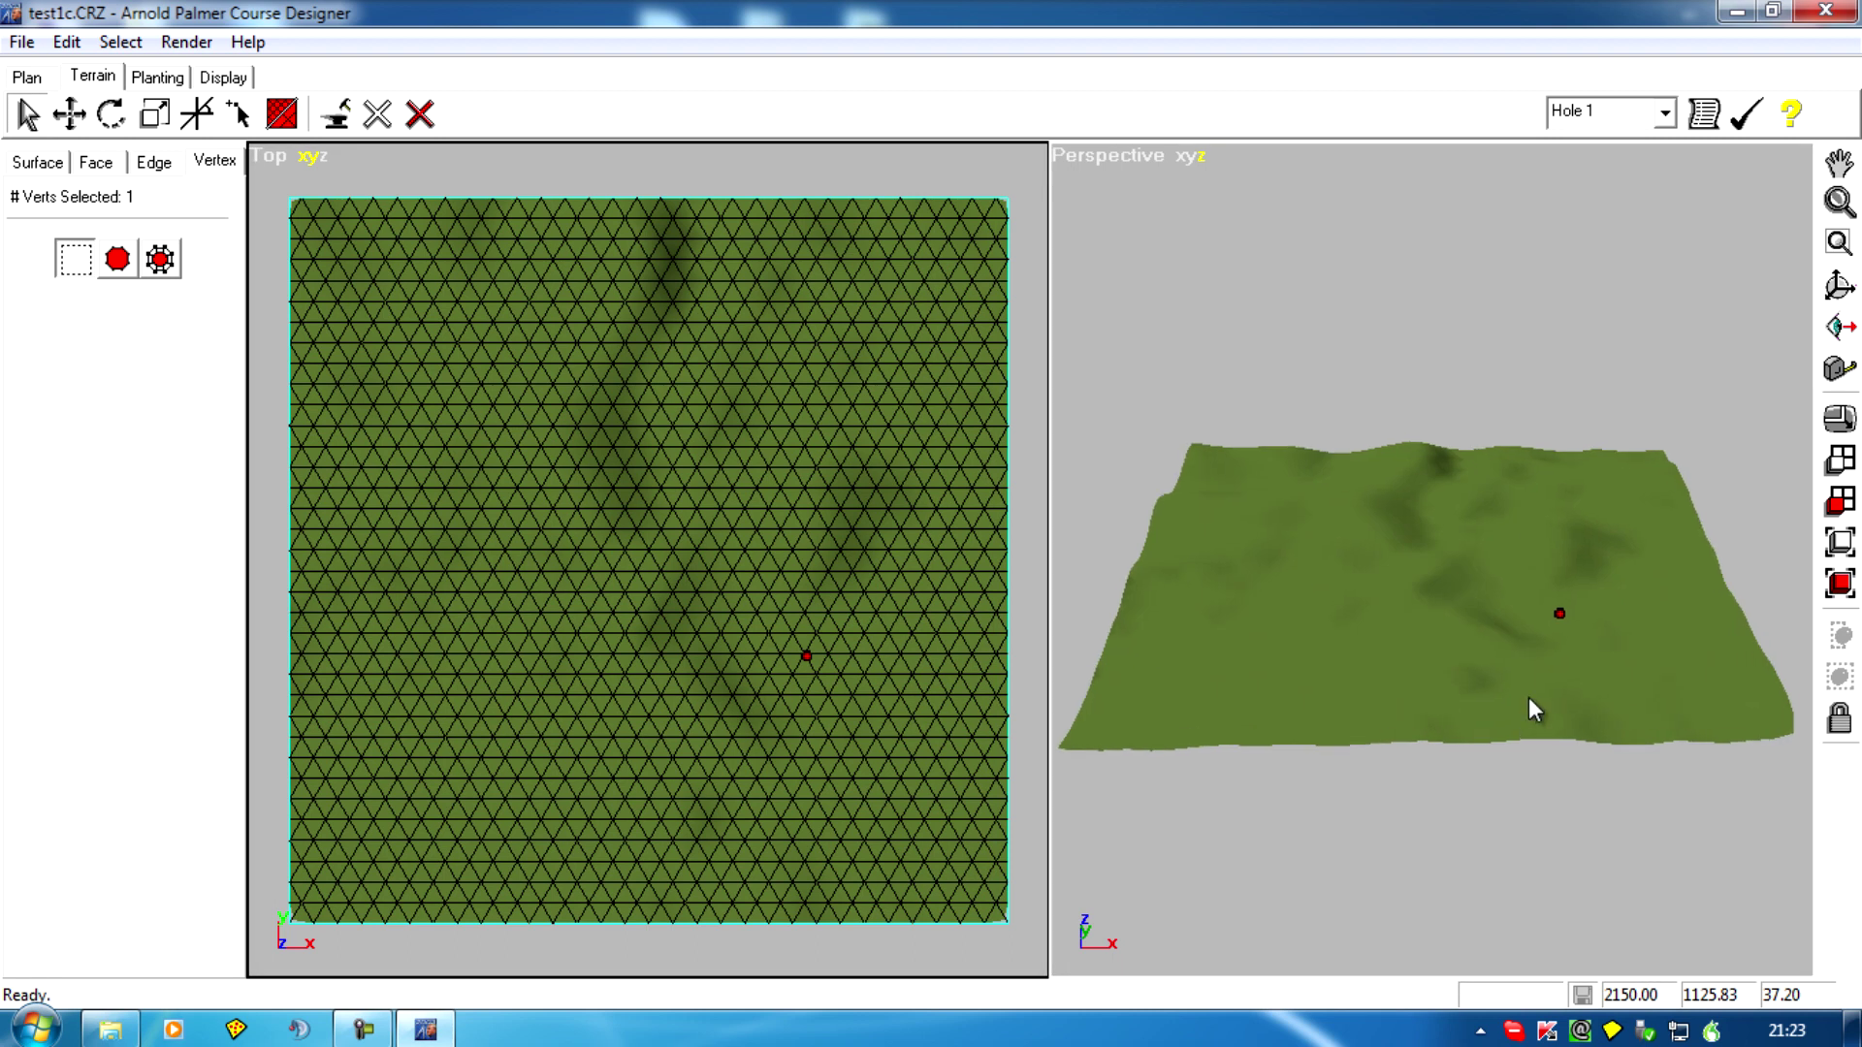
scroll(1697, 728, up, 3)
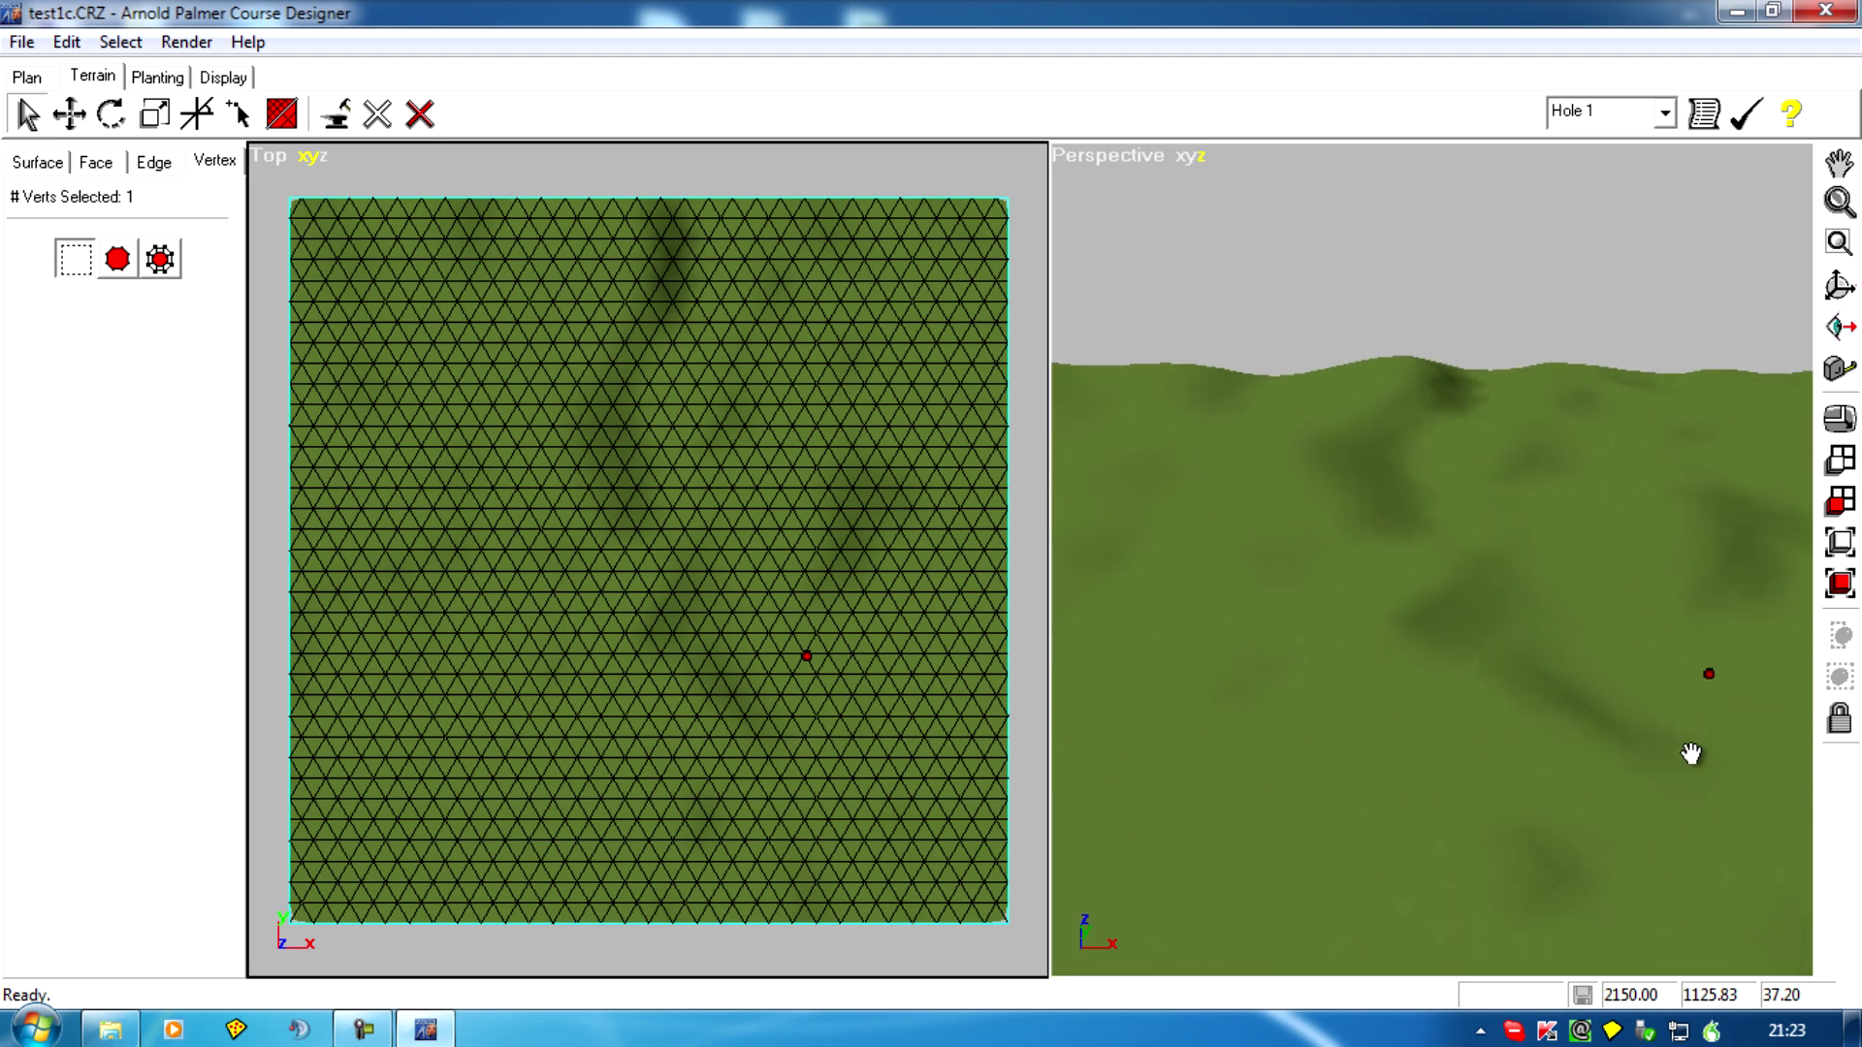
mouse_move(1743, 793)
middle_down()
mouse_move(1697, 790)
mouse_move(1755, 810)
mouse_move(1126, 731)
mouse_move(886, 748)
mouse_move(1492, 811)
mouse_move(1670, 732)
mouse_move(1168, 740)
mouse_move(1567, 708)
mouse_move(1623, 776)
middle_up()
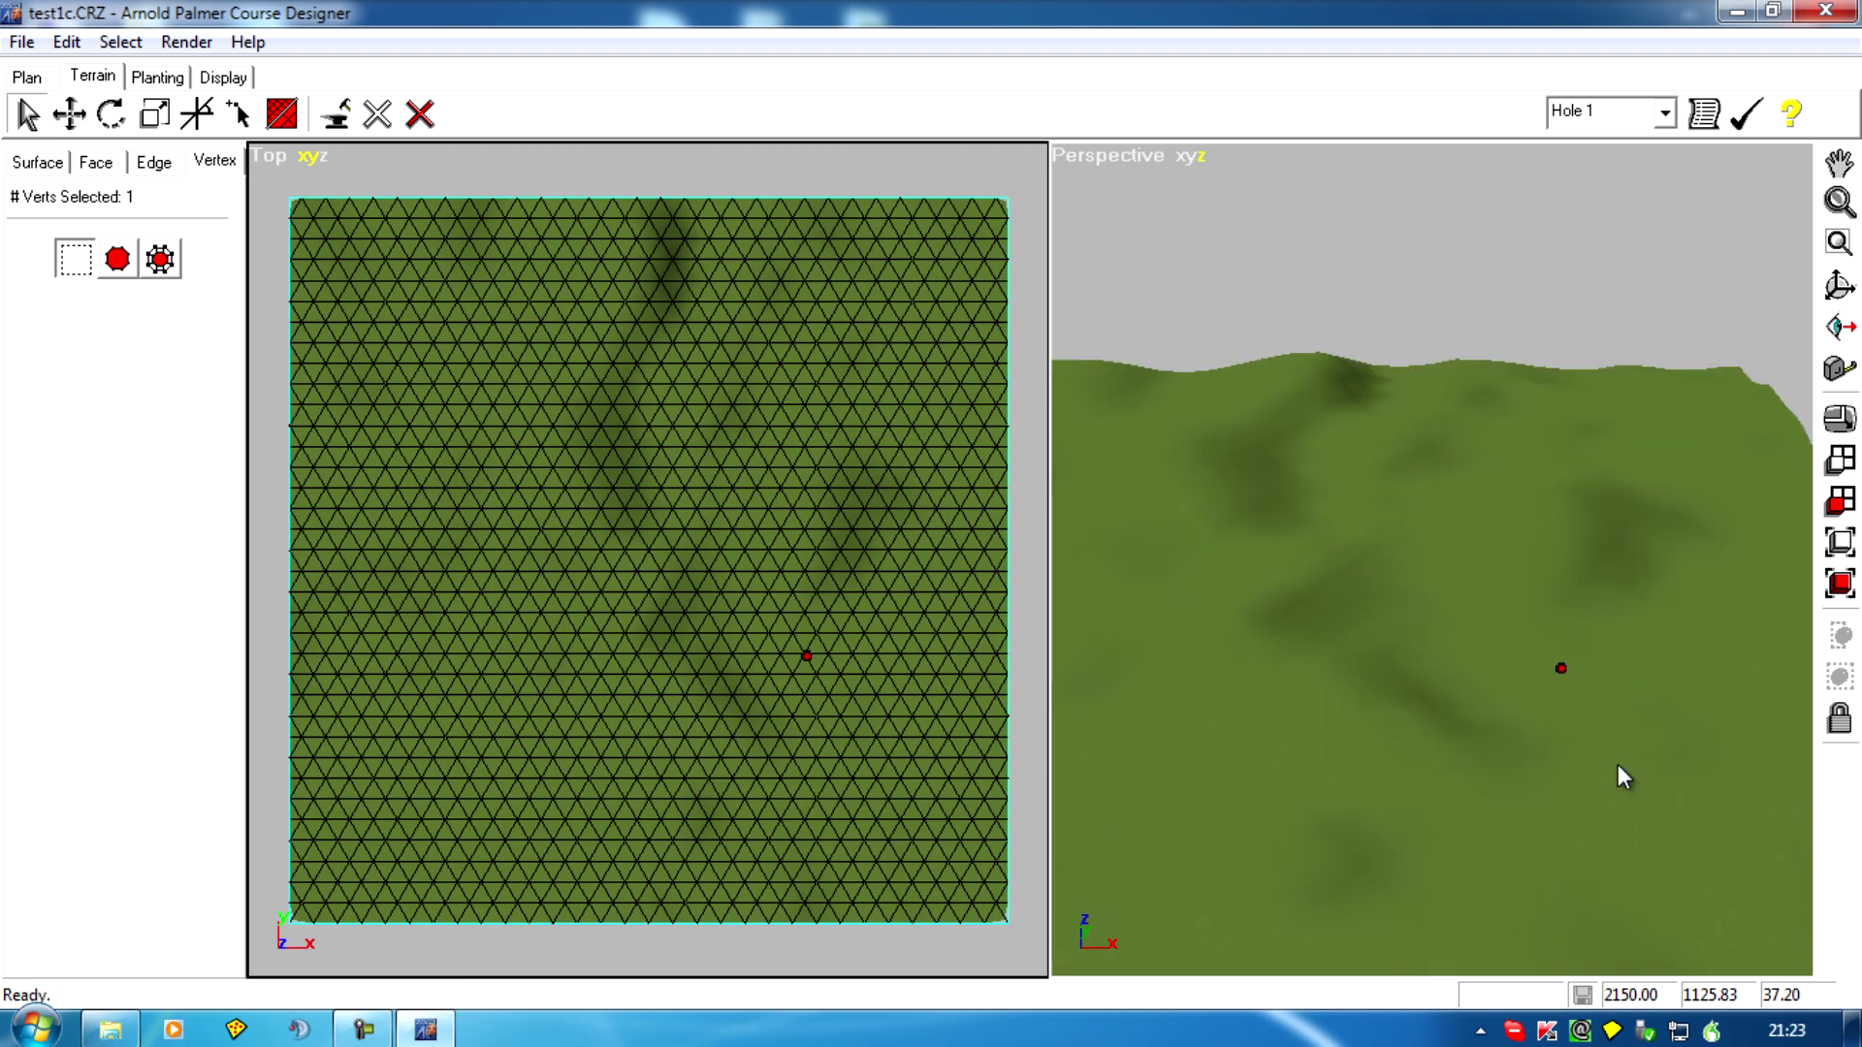
click(1639, 622)
right_drag(1621, 672, 1623, 681)
Step: Move the selected vertex slightly in the Top view to about X 2333, Y 1305
click(27, 115)
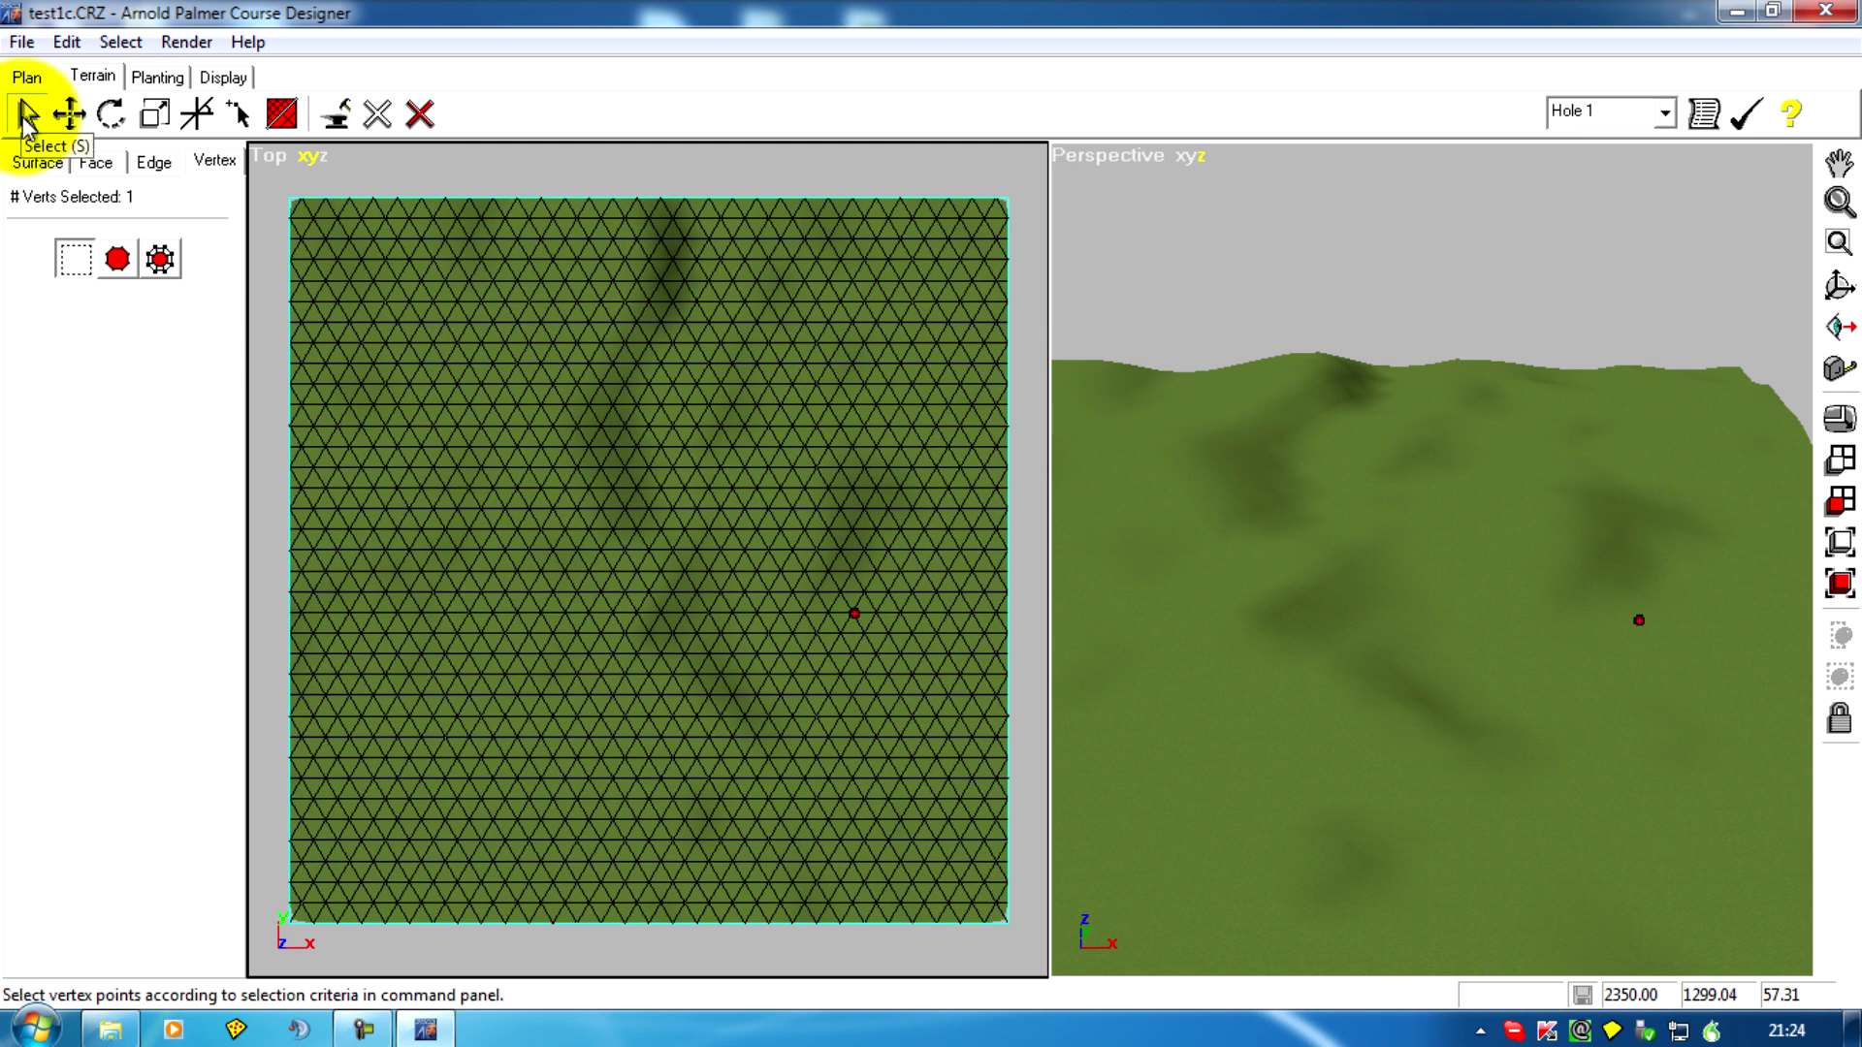
click(64, 126)
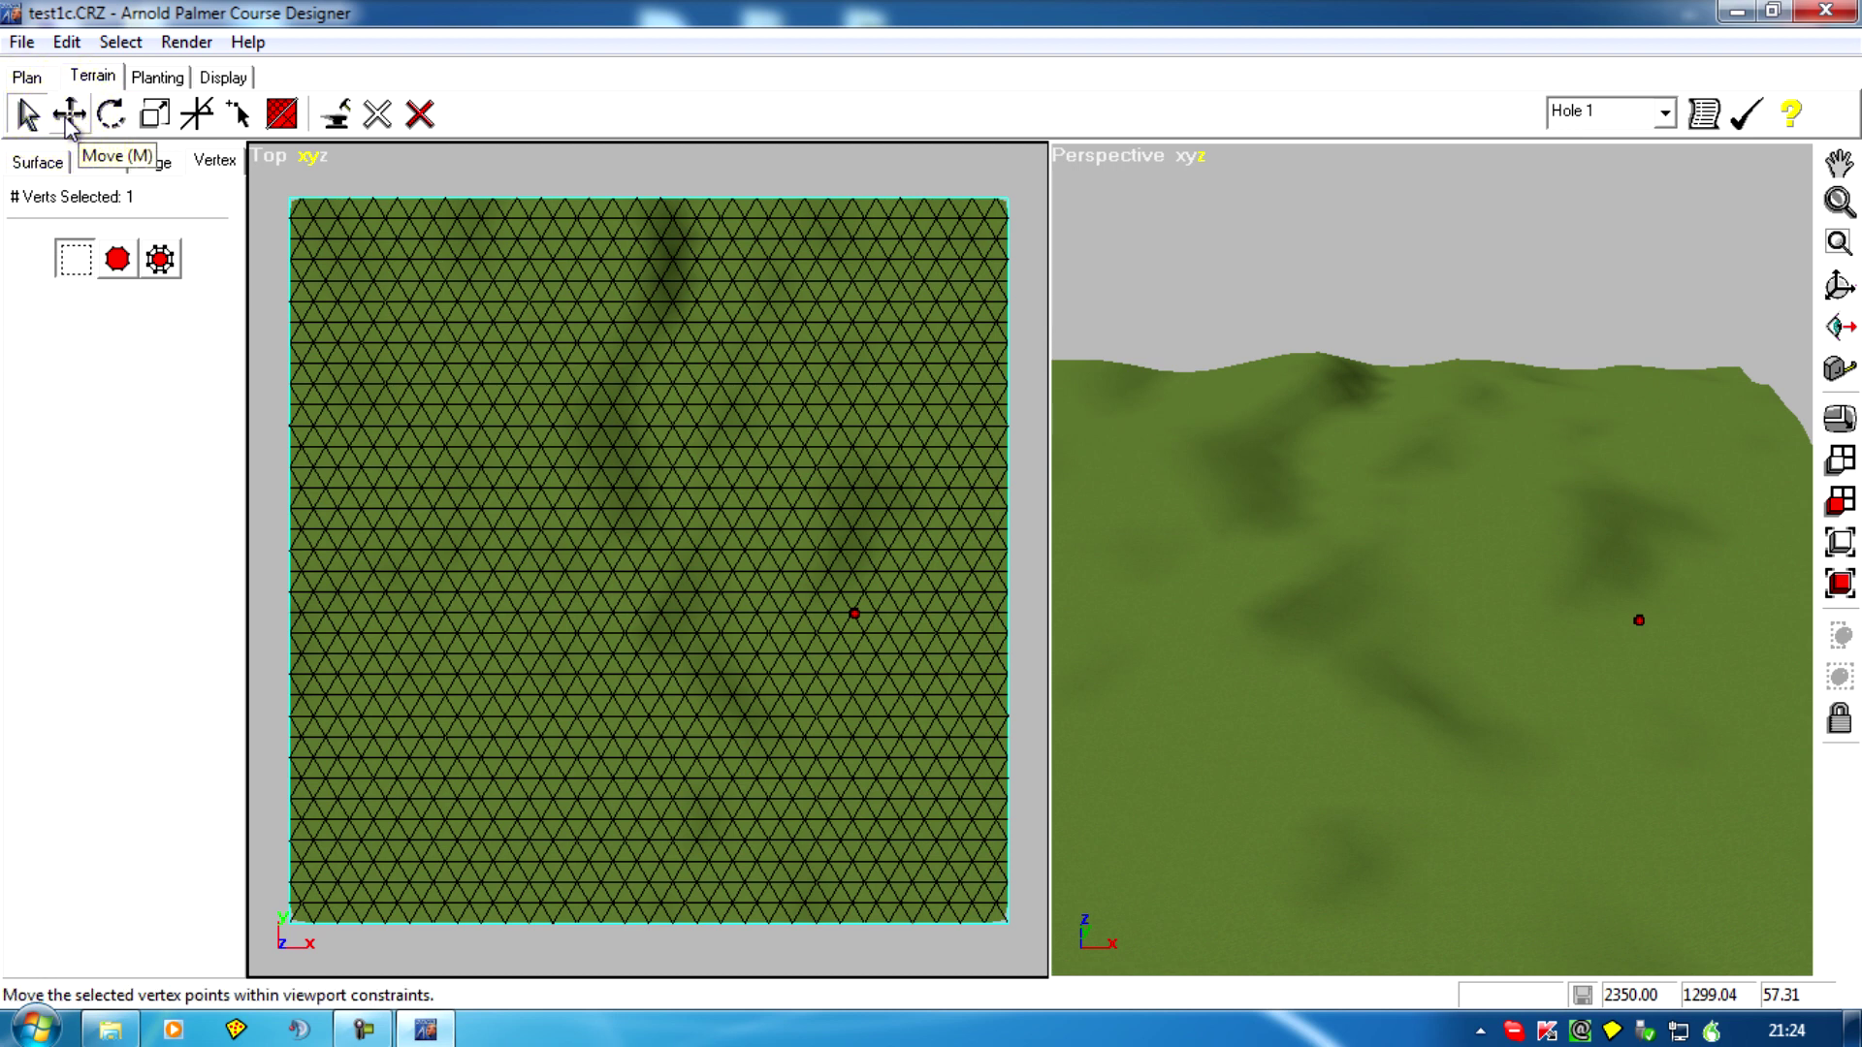
click(64, 126)
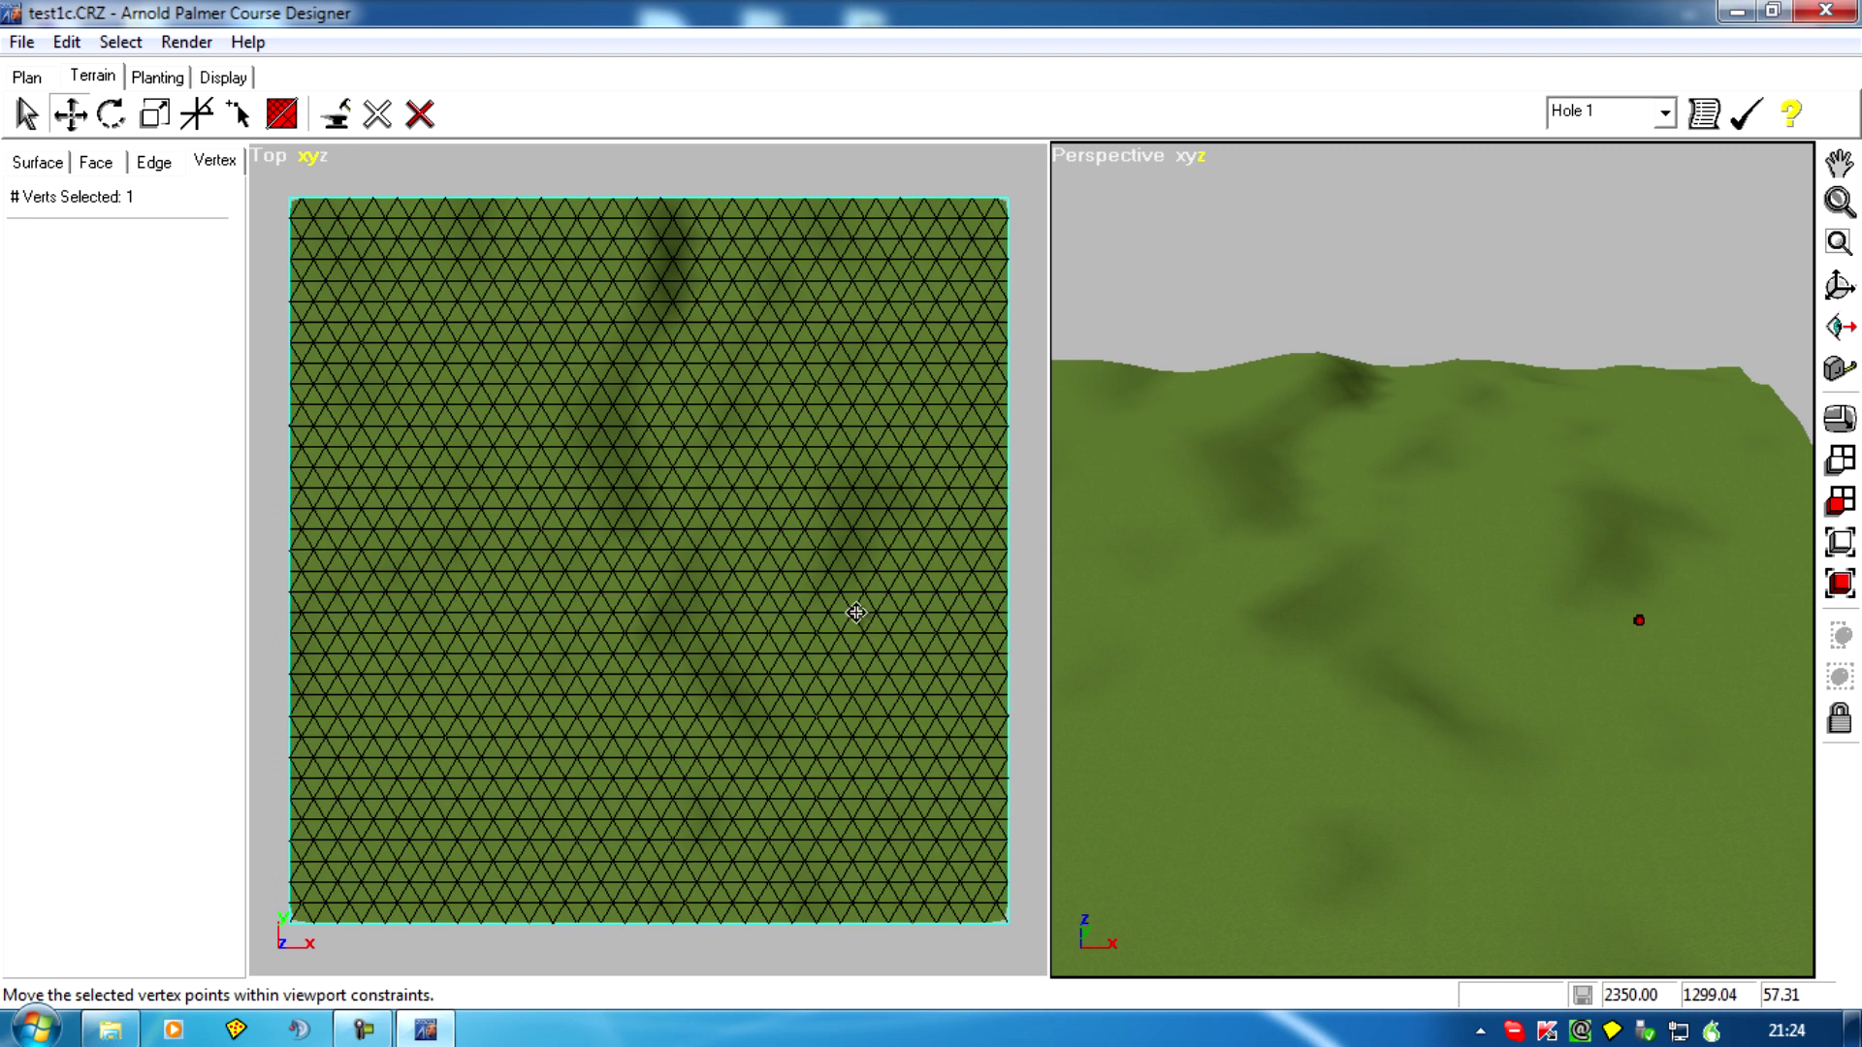
mouse_move(855, 612)
mouse_down()
mouse_move(847, 634)
mouse_move(811, 611)
mouse_move(858, 612)
mouse_move(827, 615)
mouse_move(853, 548)
mouse_move(855, 606)
mouse_move(886, 607)
mouse_move(747, 623)
mouse_move(827, 619)
mouse_move(834, 685)
mouse_move(835, 548)
mouse_move(844, 615)
mouse_move(890, 607)
mouse_move(824, 602)
mouse_move(850, 612)
mouse_up()
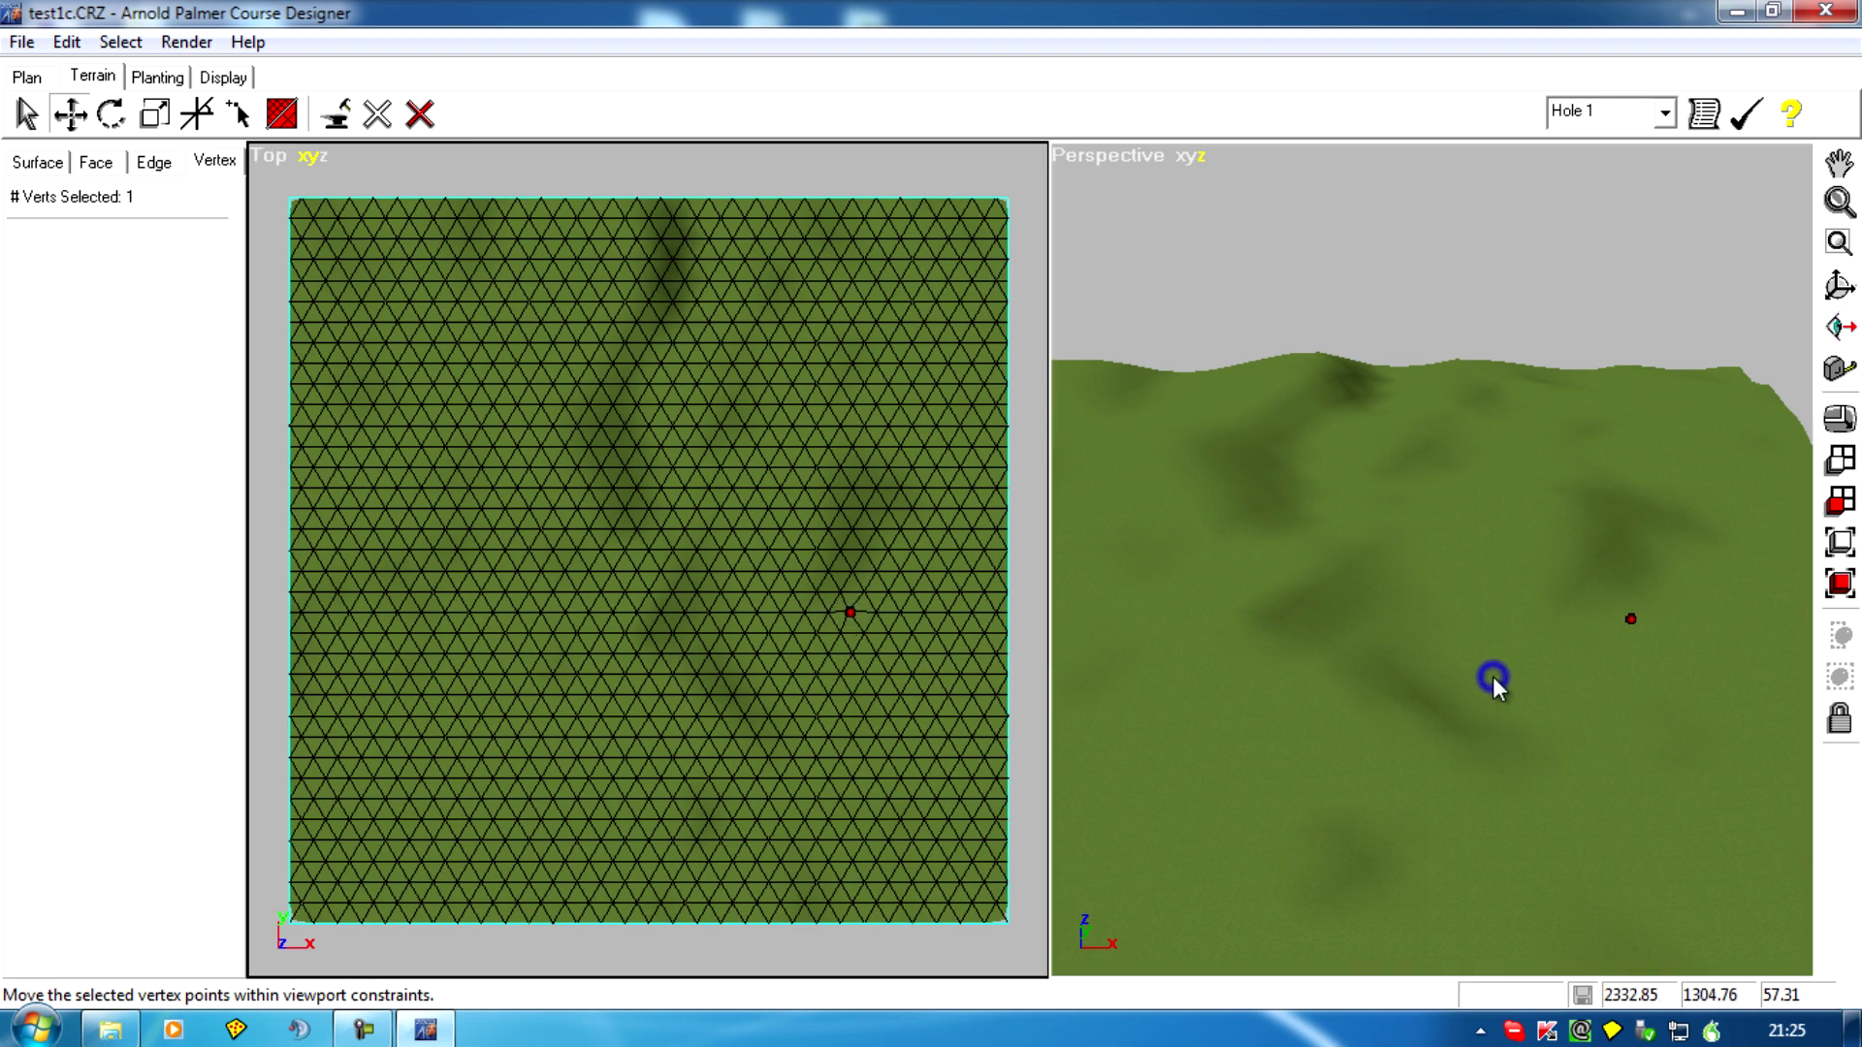
Step: Try moving the selected vertex vertically in the Perspective view under the Z constraint
middle_drag(1627, 675, 1628, 628)
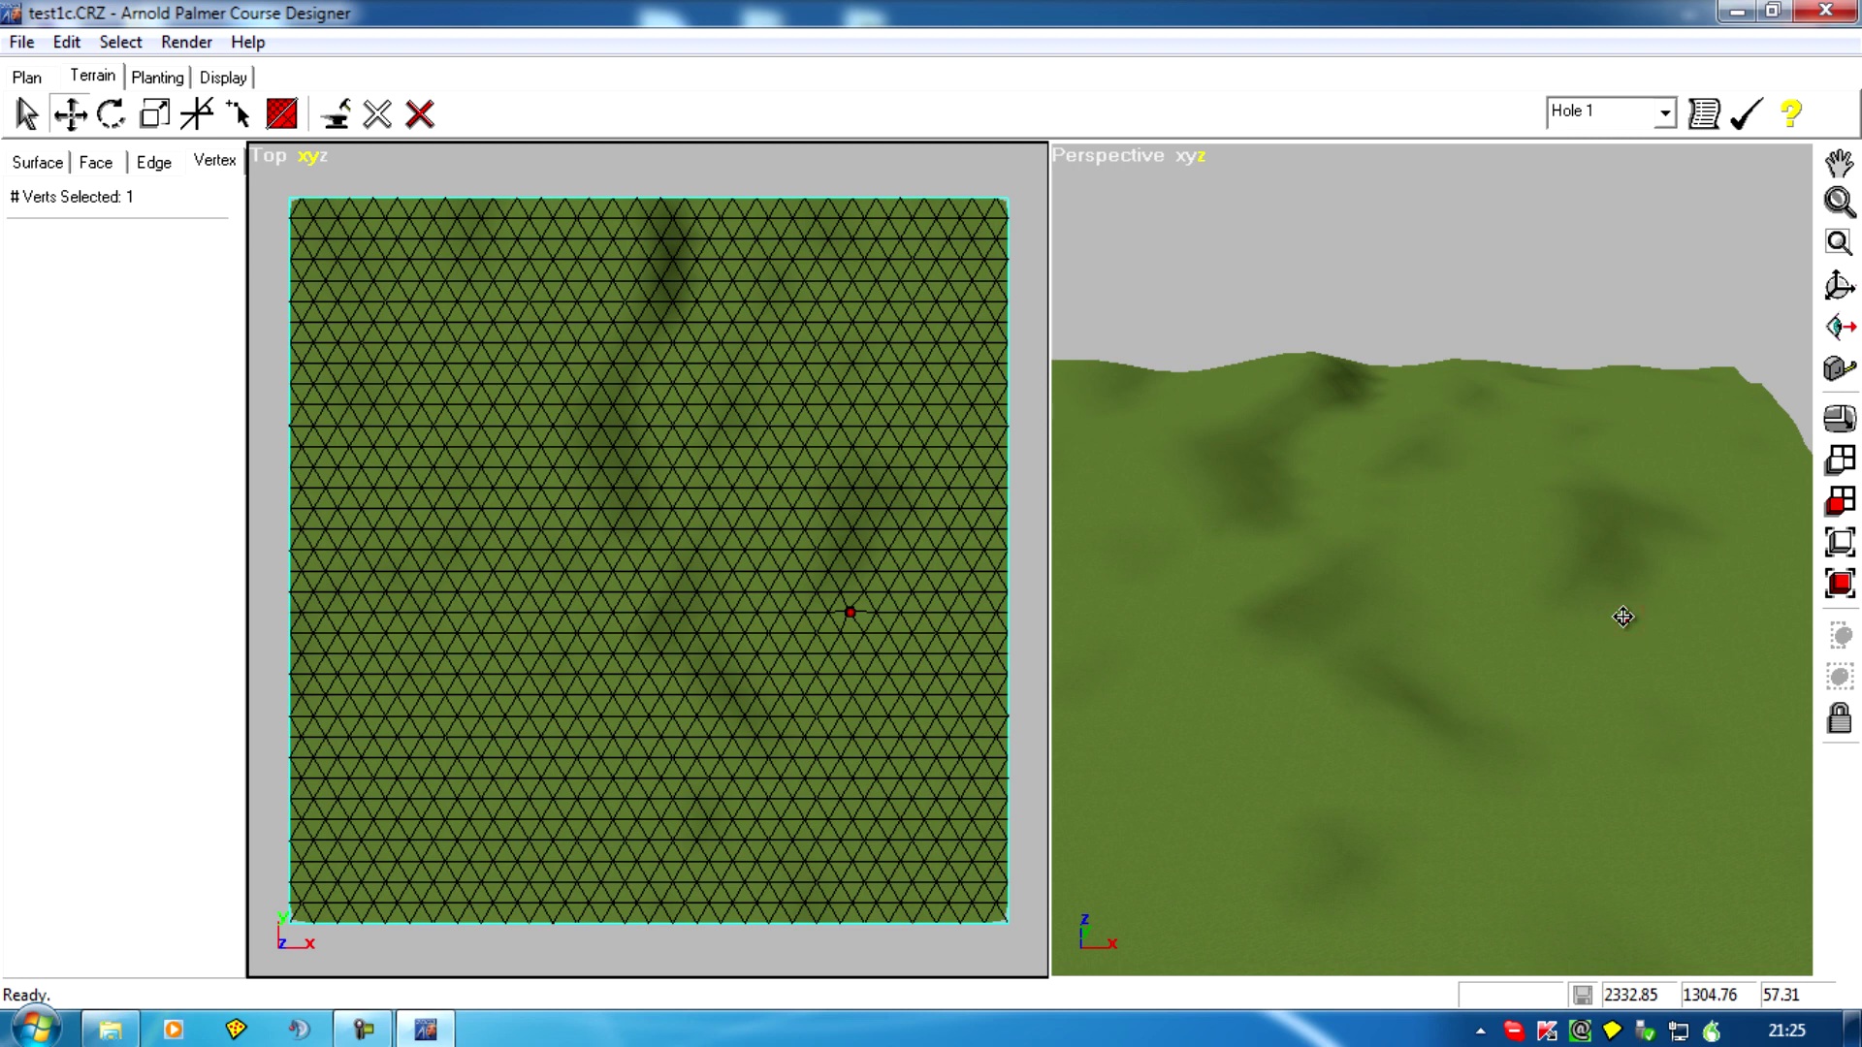
drag(1622, 617, 1622, 720)
mouse_move(1616, 602)
mouse_down()
mouse_move(1620, 582)
mouse_move(1612, 690)
mouse_move(1610, 621)
mouse_up()
click(1499, 690)
mouse_move(1628, 618)
mouse_down()
mouse_move(1621, 482)
mouse_move(1624, 714)
mouse_move(1629, 617)
mouse_up()
mouse_move(1512, 503)
mouse_down()
mouse_move(1260, 420)
mouse_move(704, 321)
mouse_up()
Step: Constrain Perspective view movement to XY and pull the front-edge vertex at X 2000 outward to about X 2006, Y -139
click(1093, 162)
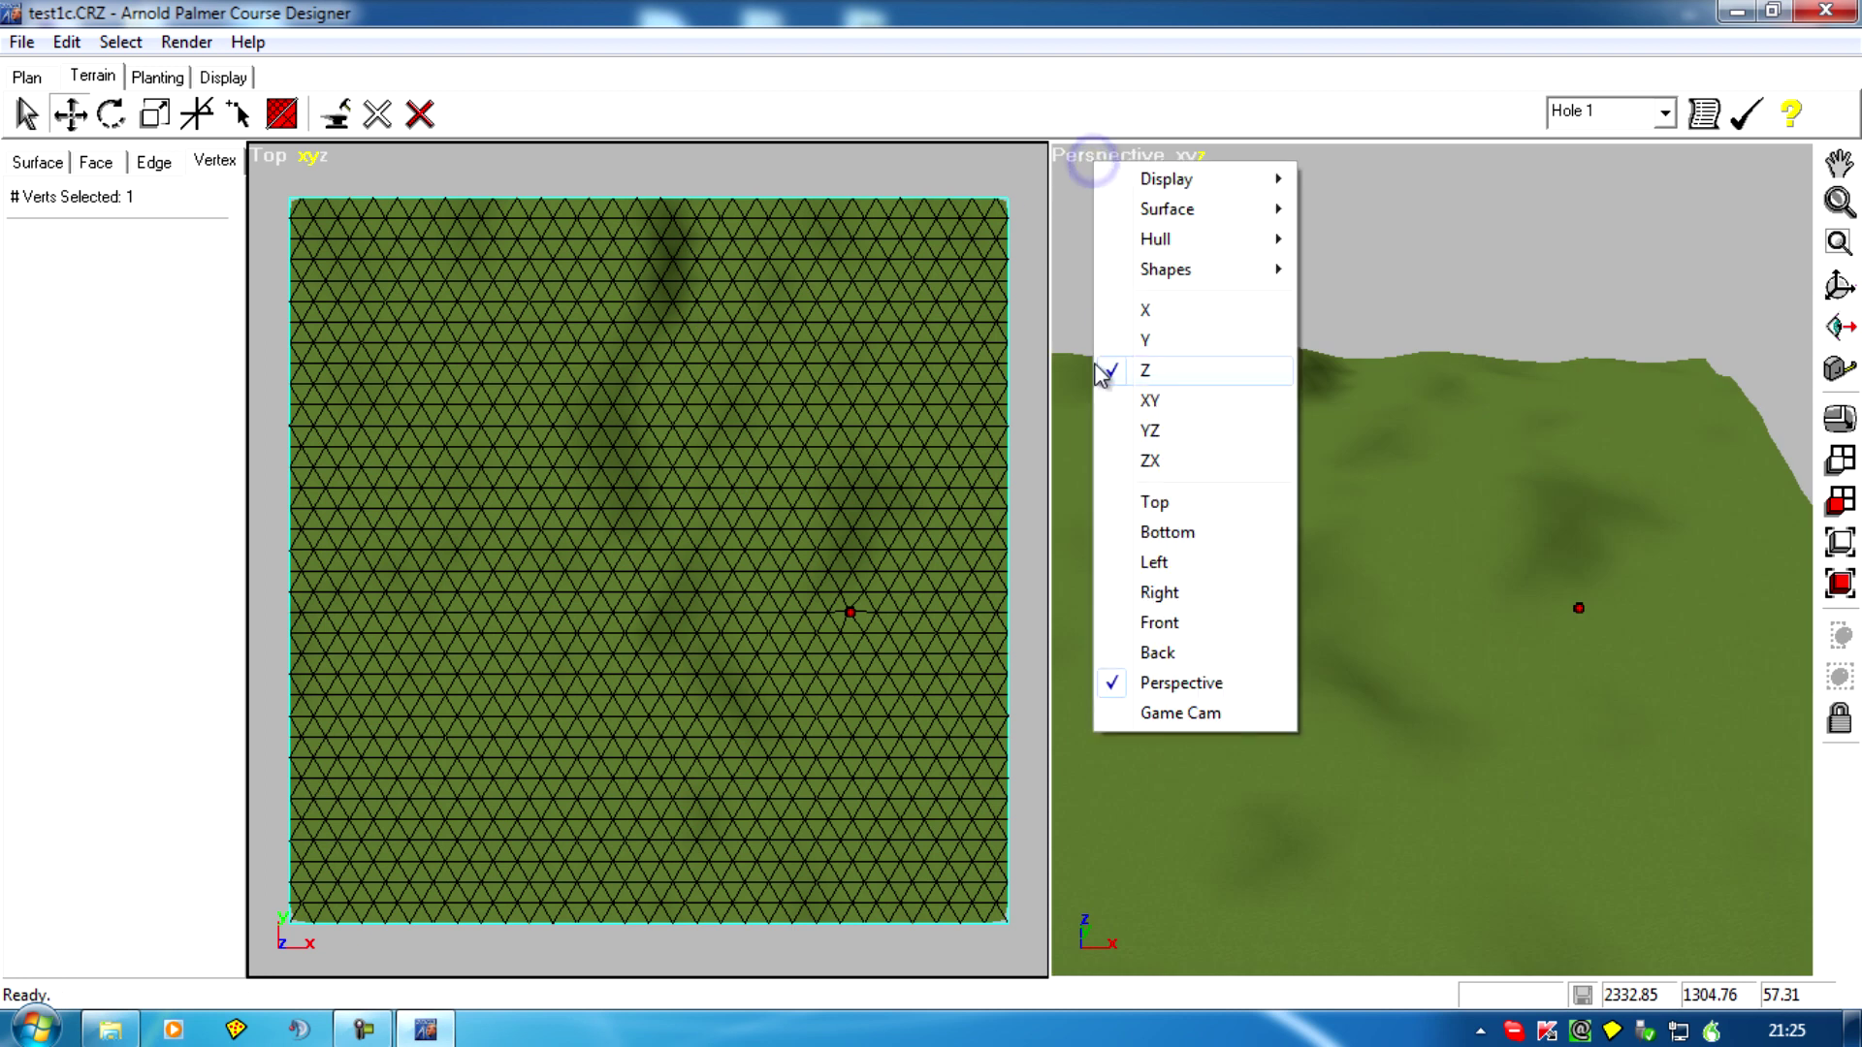
click(1151, 400)
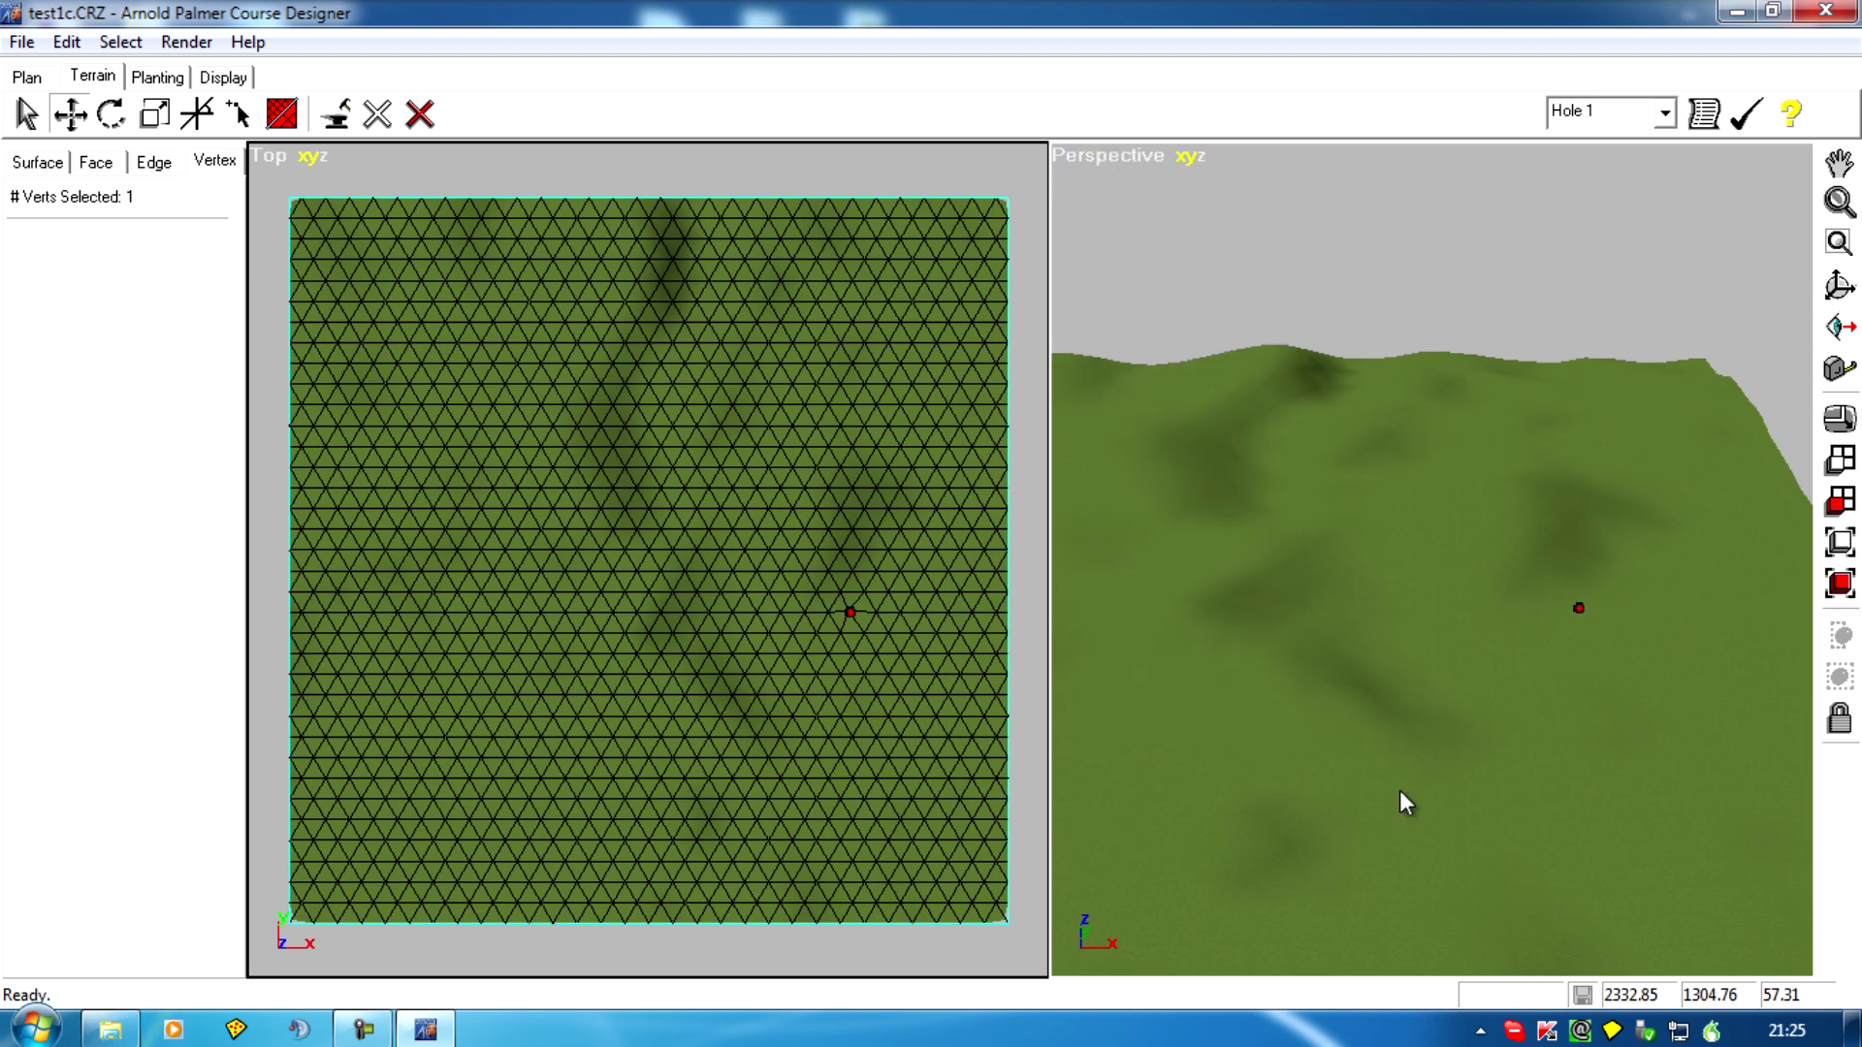
mouse_move(1401, 802)
mouse_down()
mouse_move(1351, 906)
mouse_move(1181, 374)
mouse_move(1235, 557)
mouse_move(1505, 619)
mouse_move(1536, 487)
mouse_up()
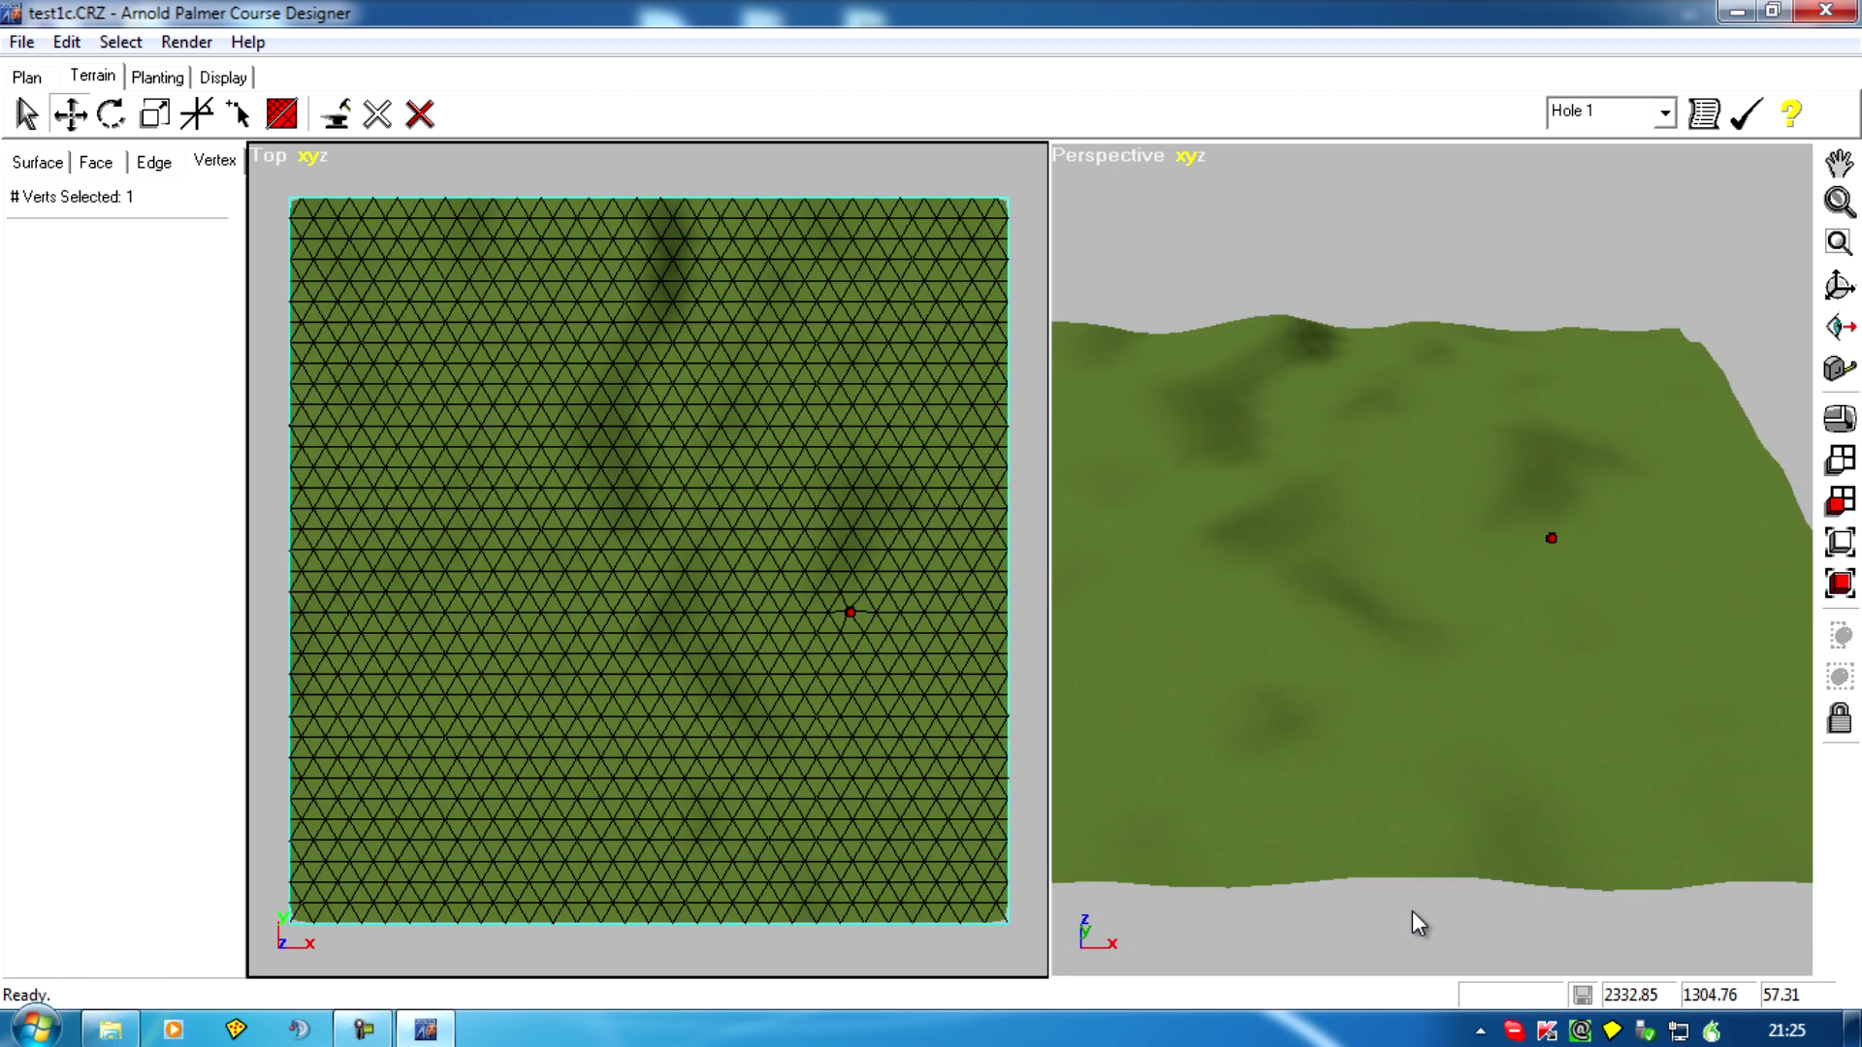
click(1416, 877)
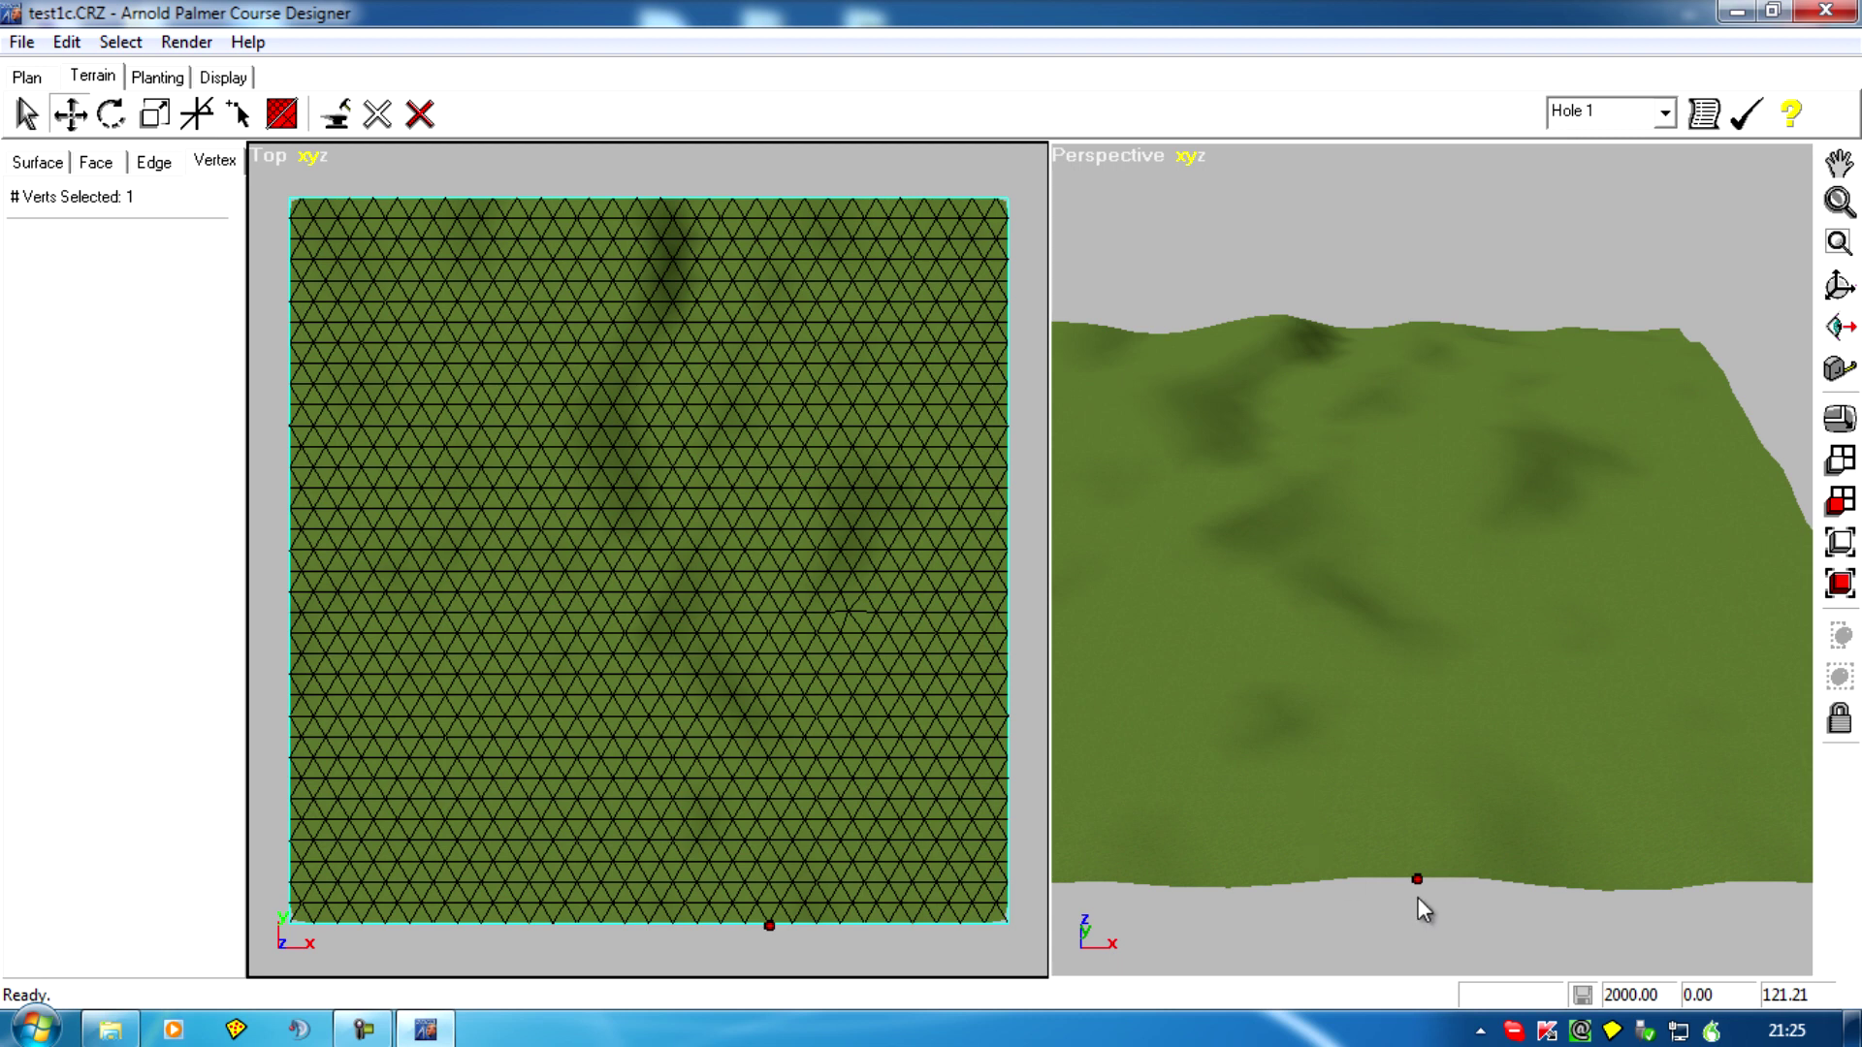
mouse_move(1416, 878)
mouse_down()
mouse_move(1419, 1016)
mouse_move(1403, 785)
mouse_move(1409, 940)
mouse_move(1401, 818)
mouse_move(1415, 913)
mouse_up()
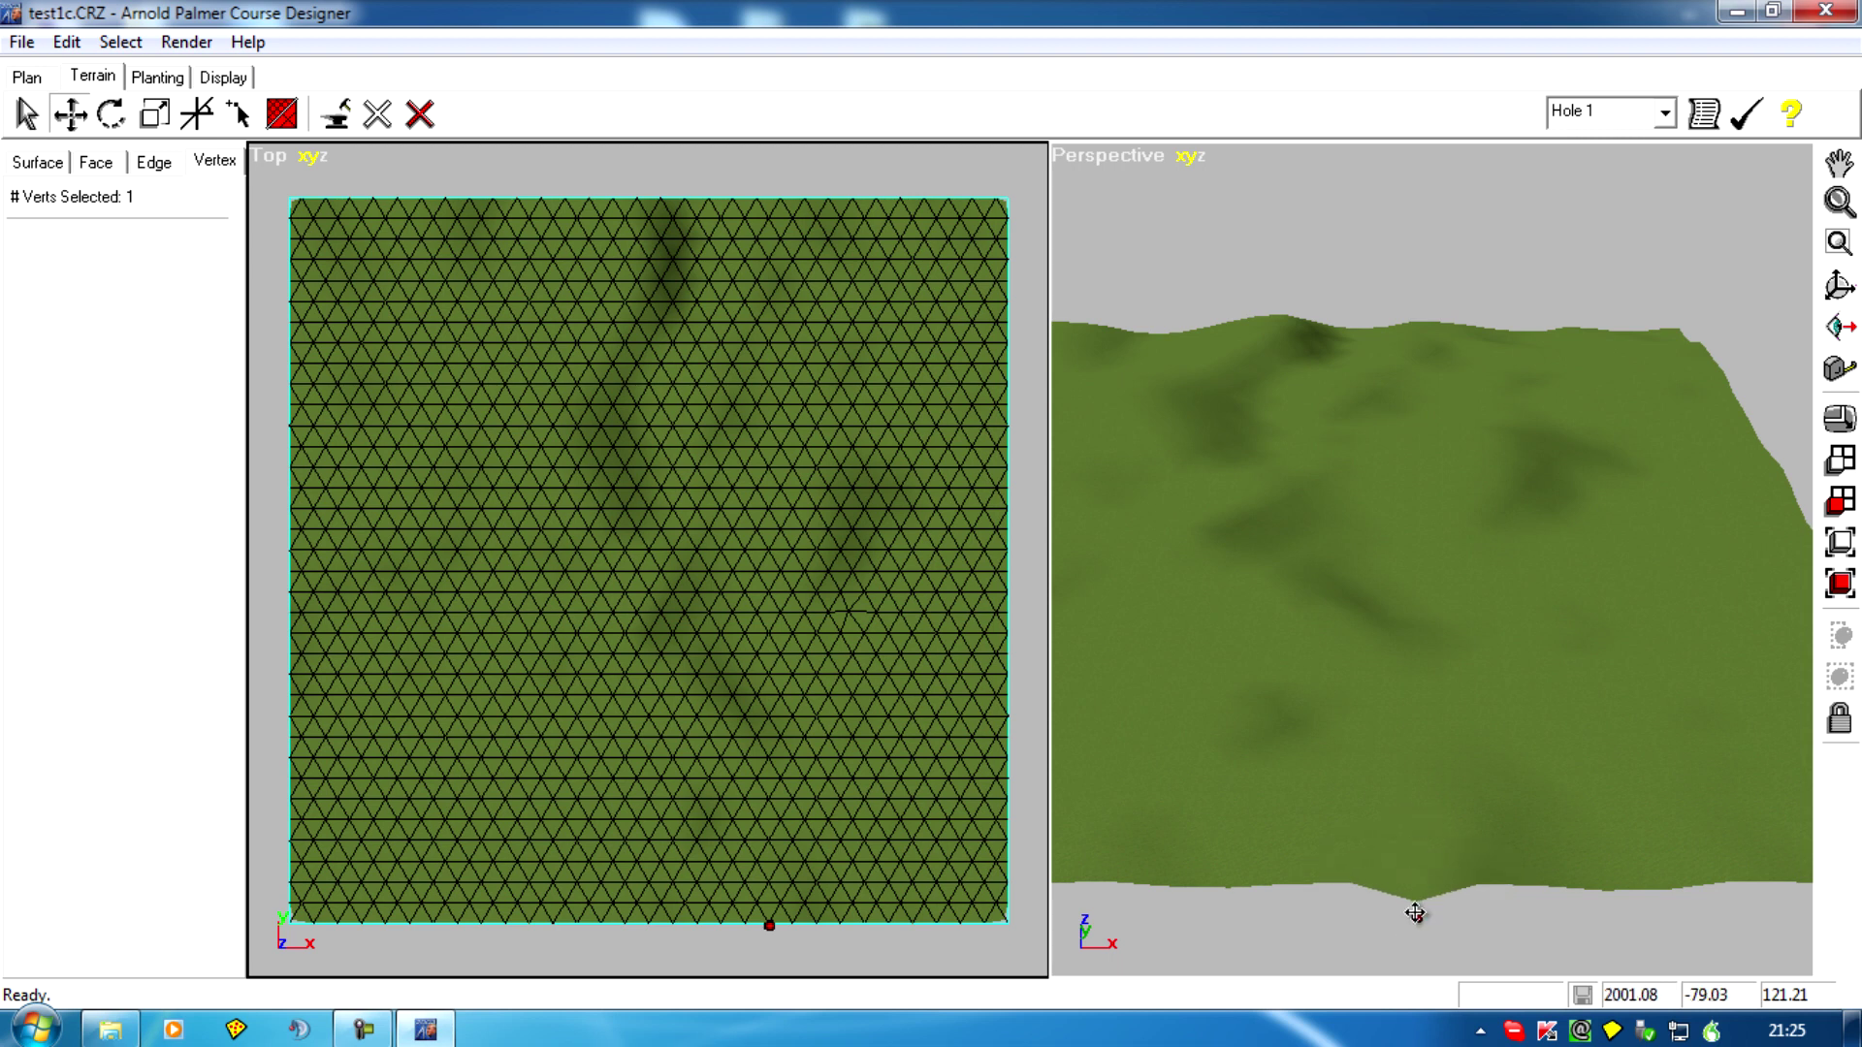
drag(1415, 914, 1418, 943)
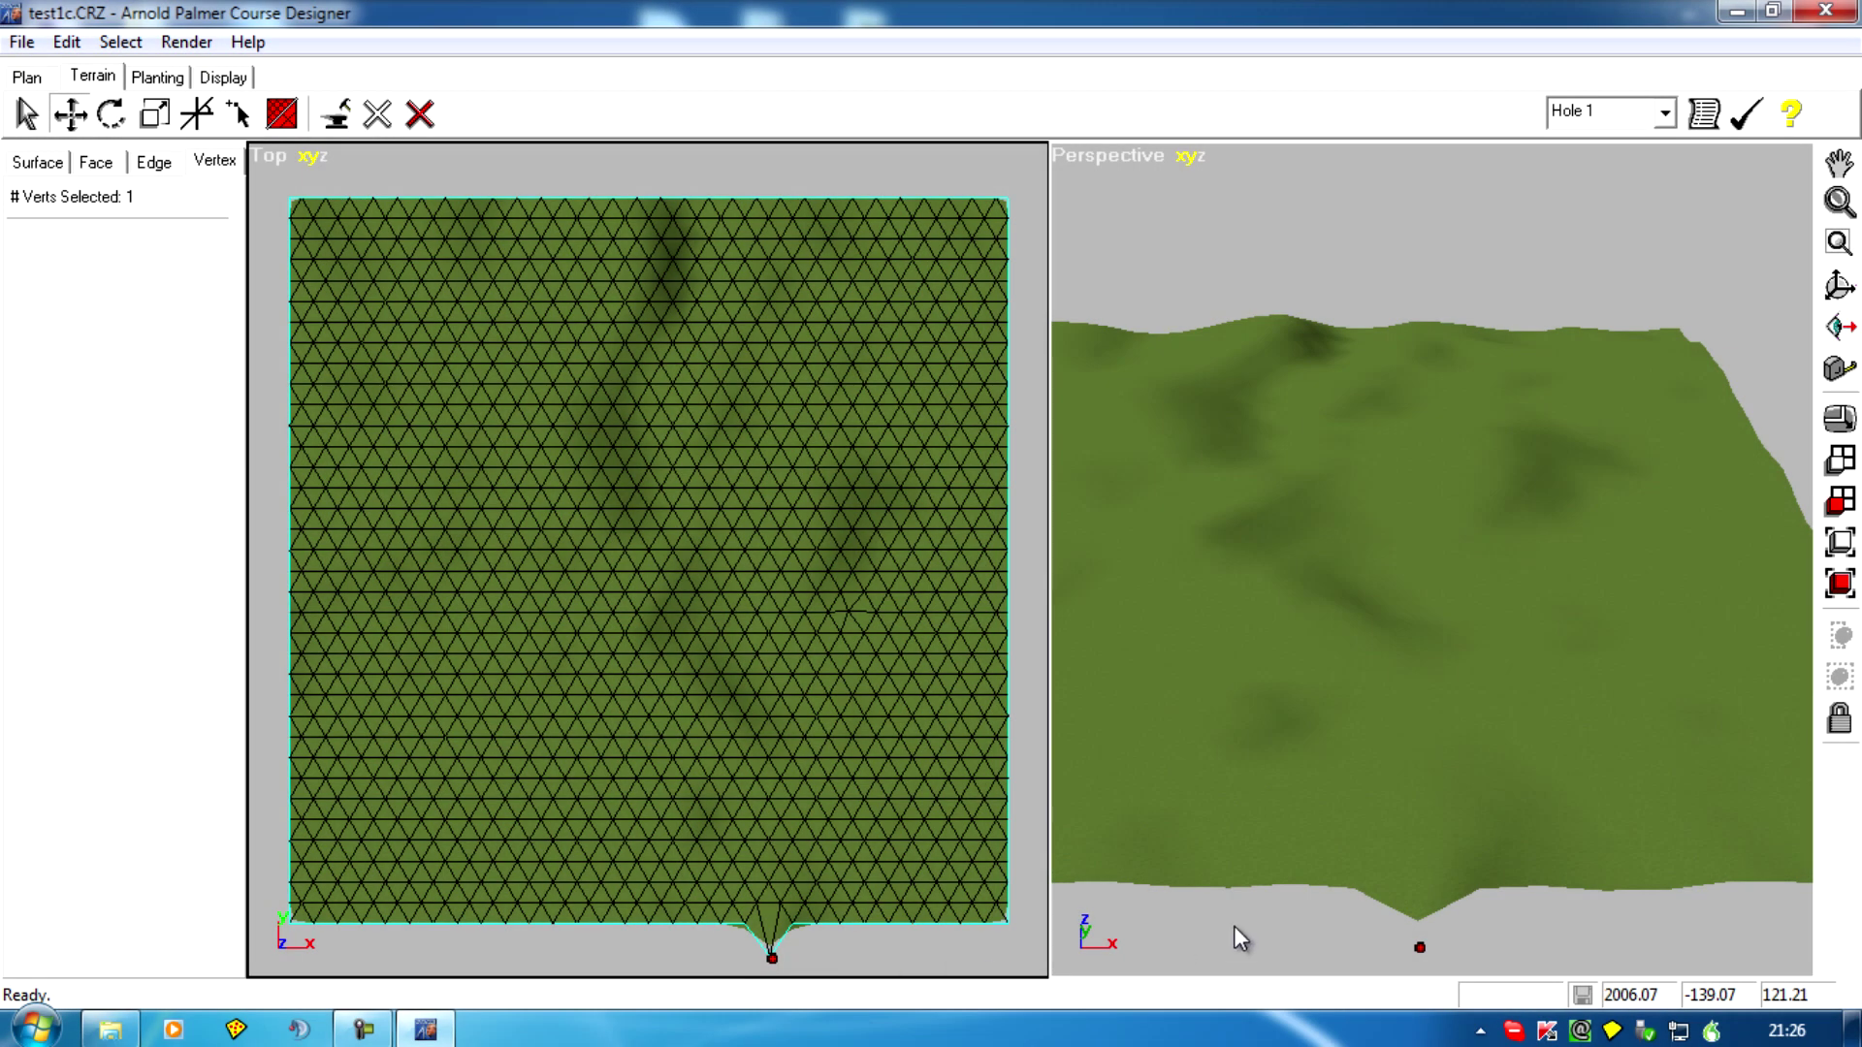
Step: Constrain Perspective view movement to Z and raise the pulled-out edge vertex to a height of about 212
middle_drag(1236, 929, 1193, 586)
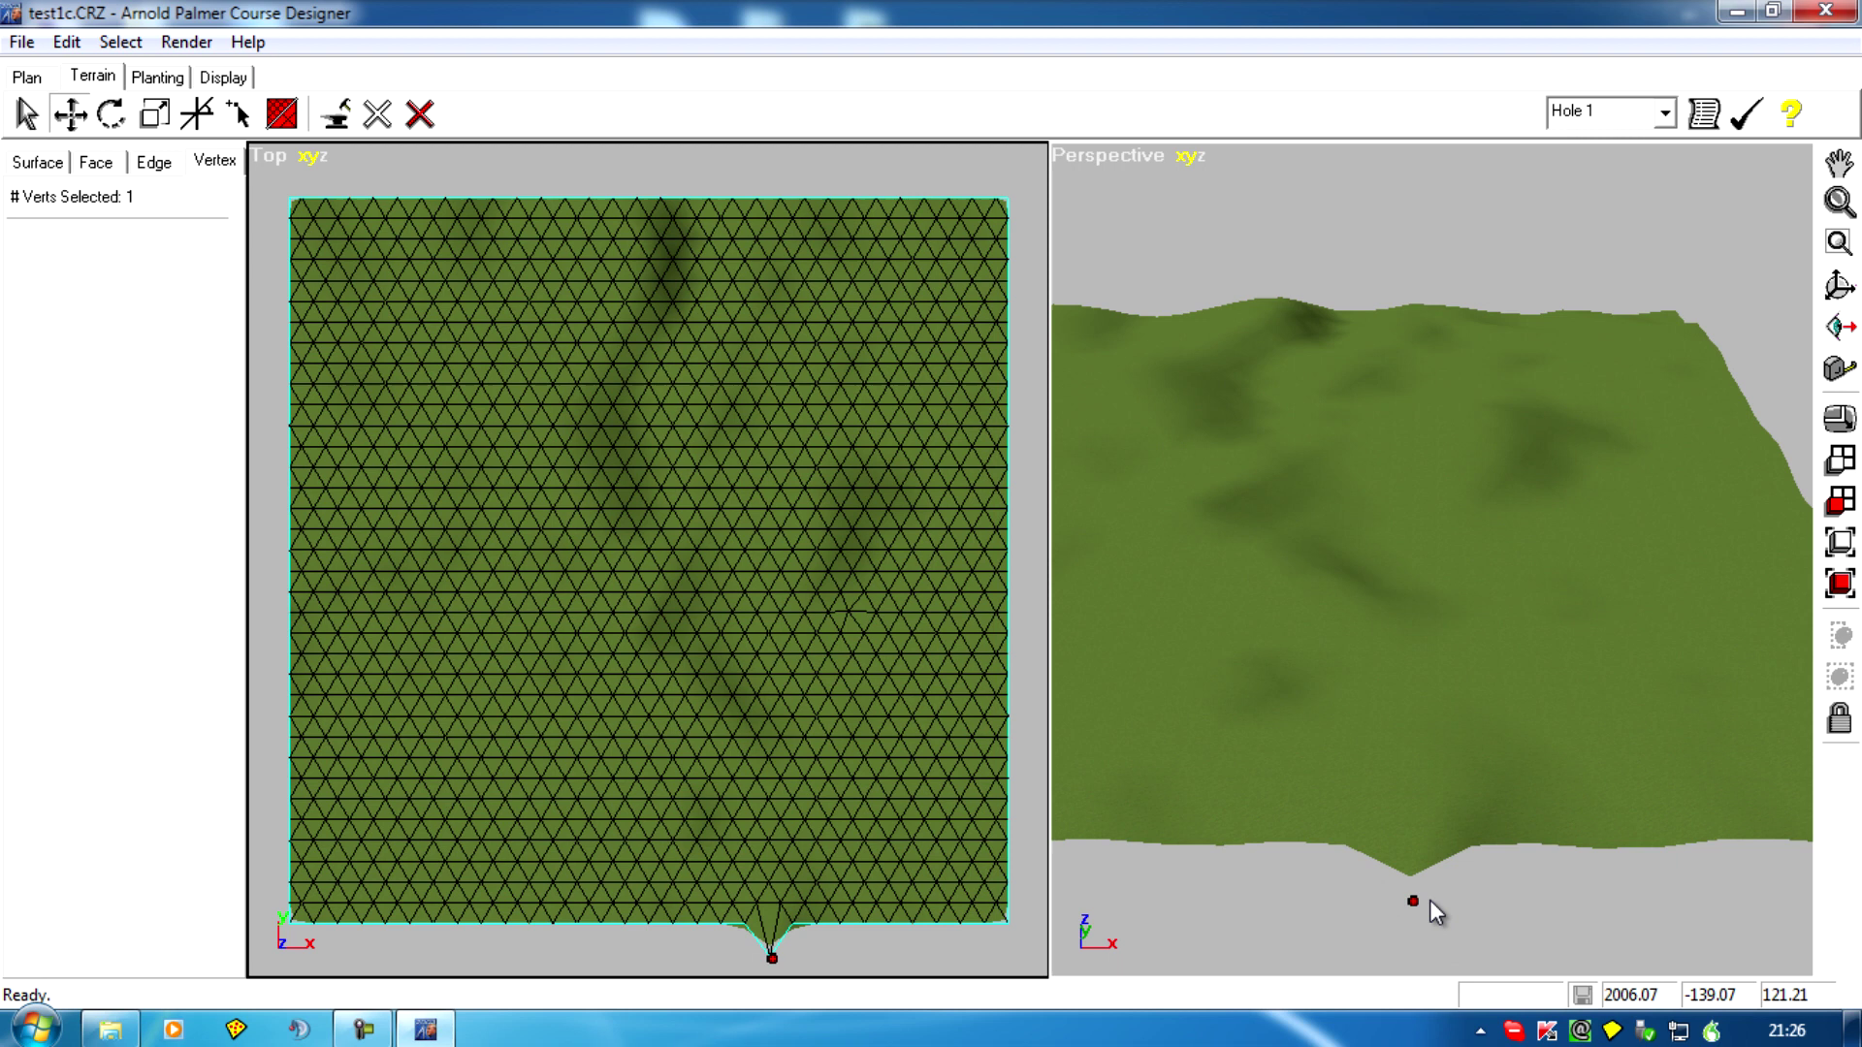
right_click(1102, 151)
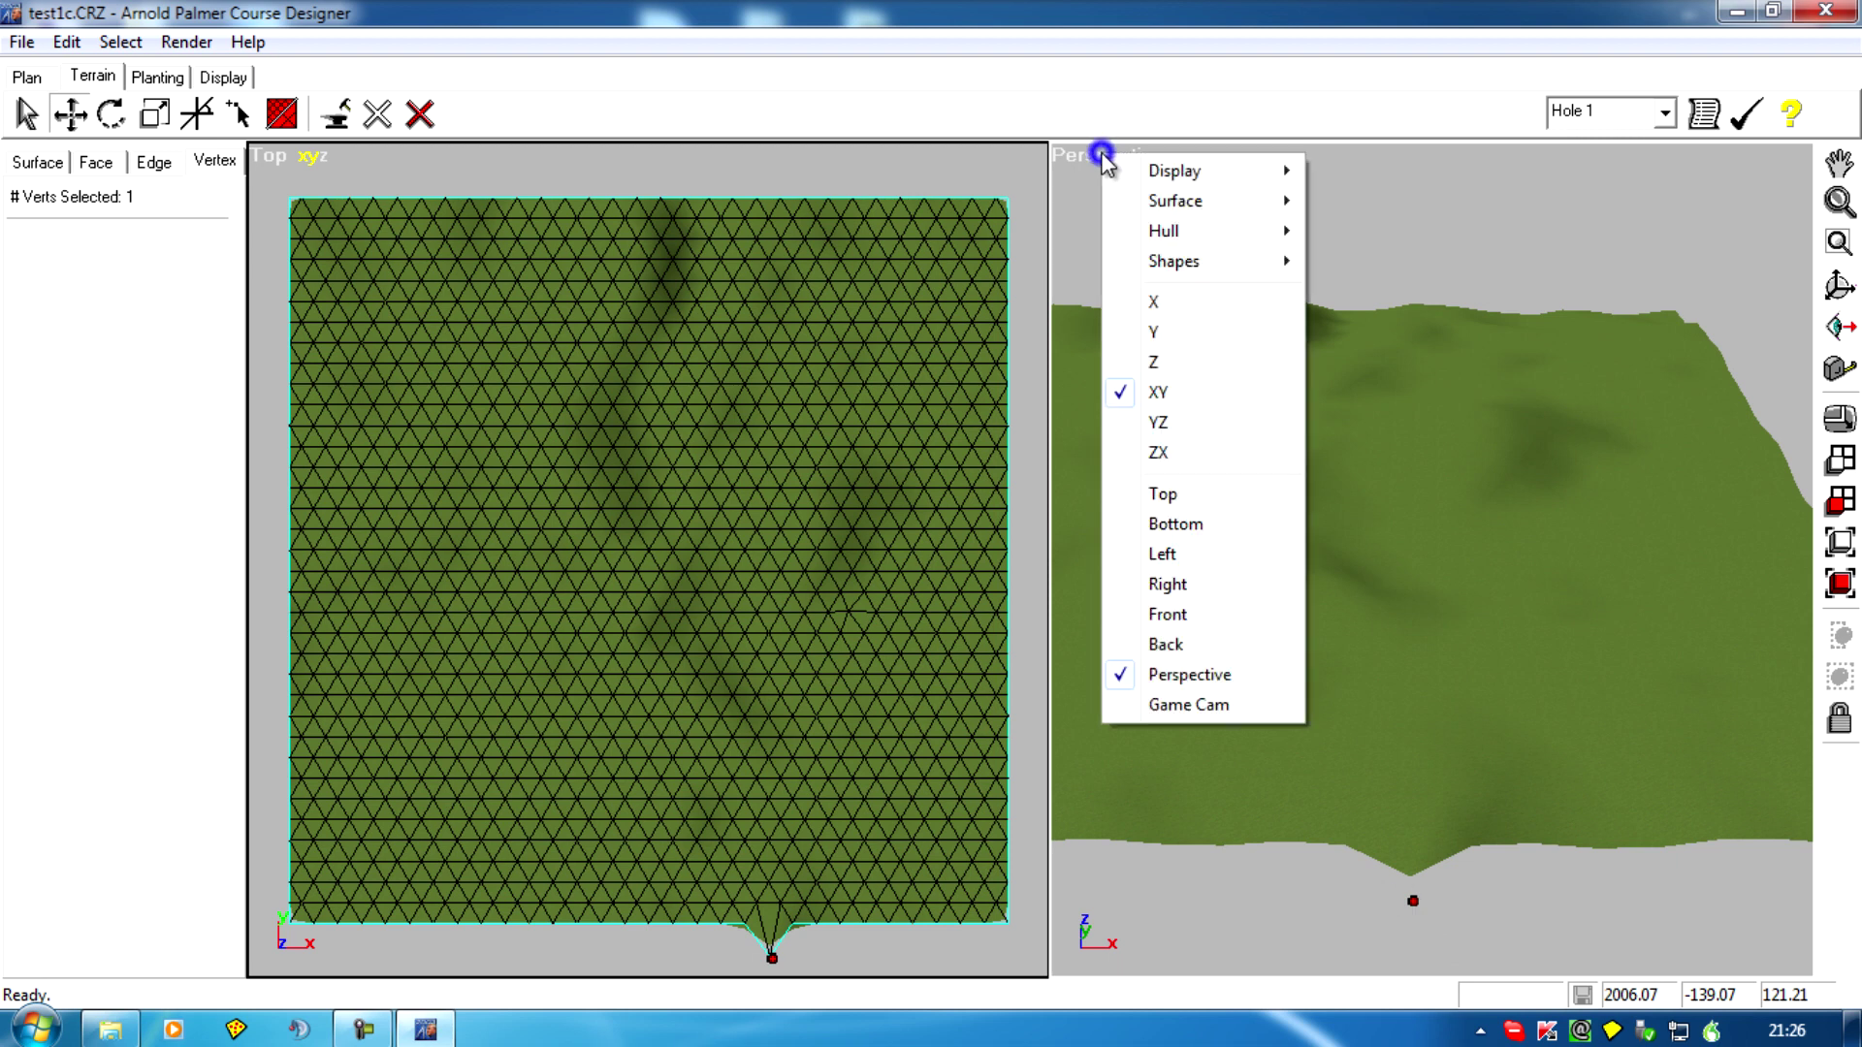
click(1164, 365)
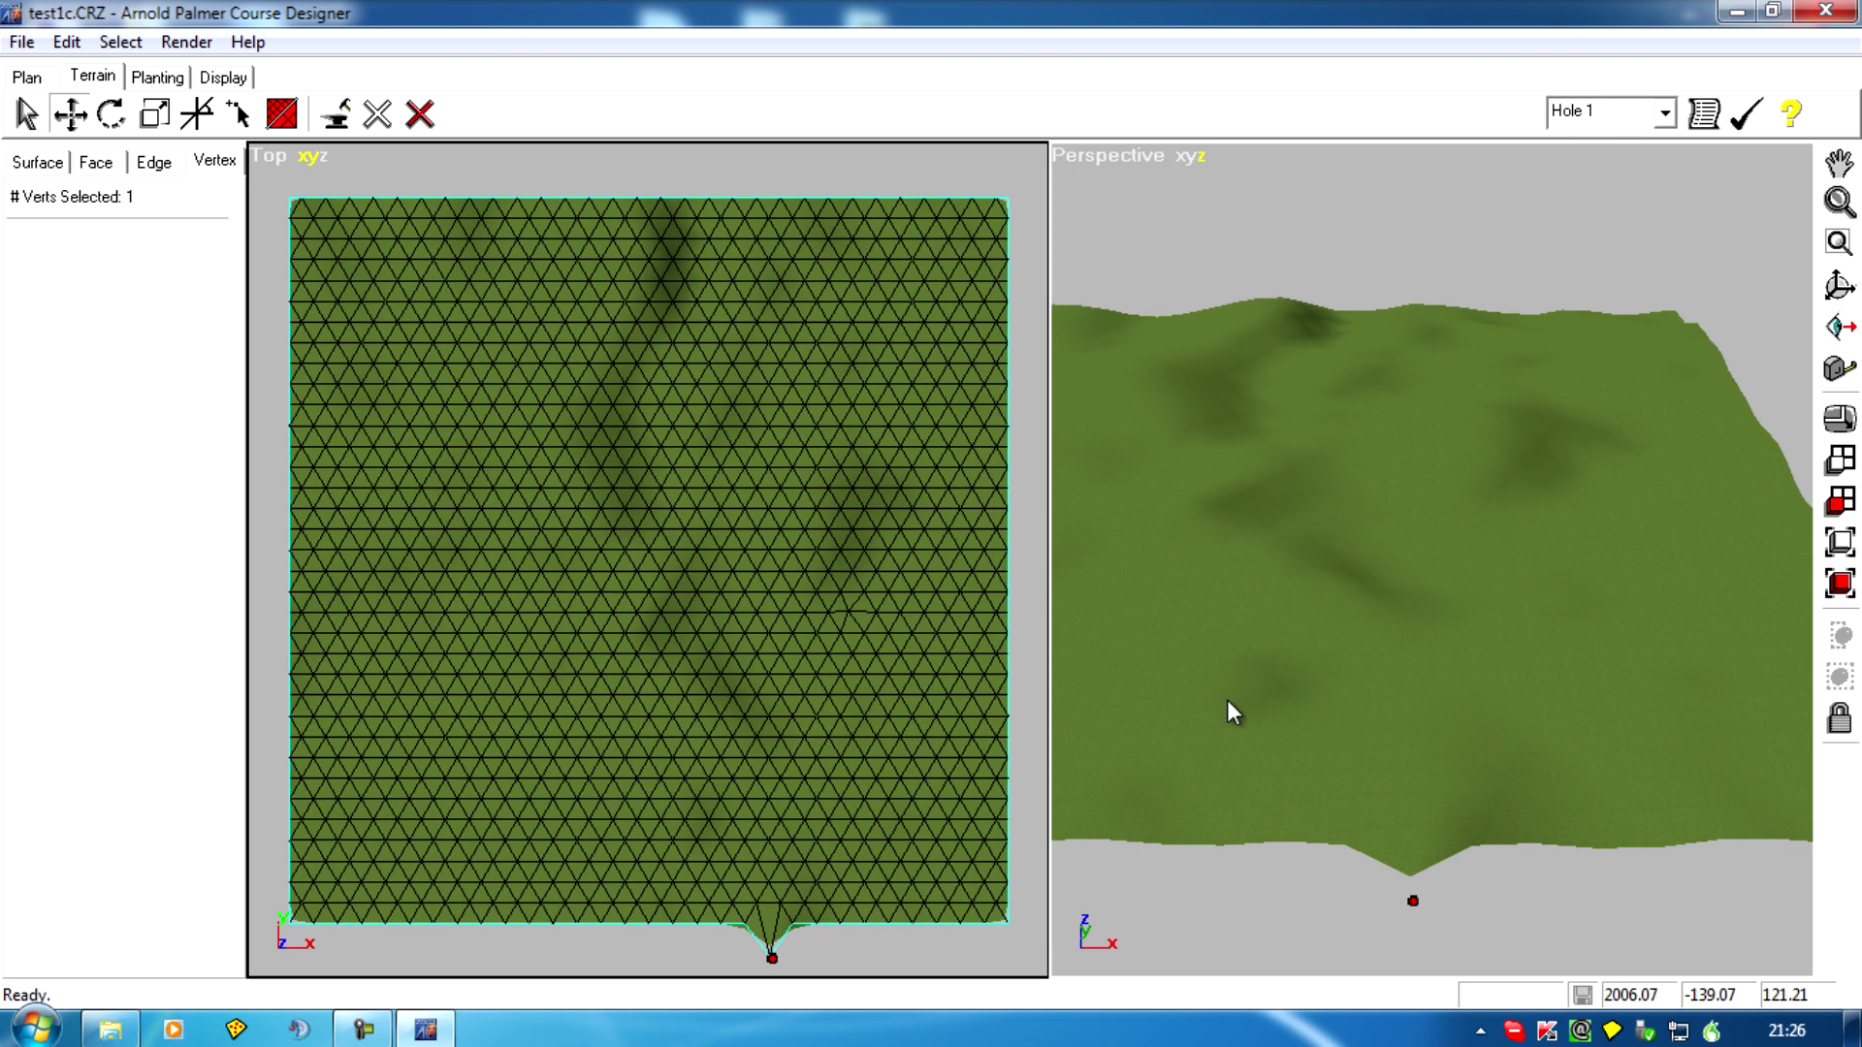
mouse_move(1288, 811)
middle_down()
mouse_move(1299, 863)
mouse_move(1401, 655)
mouse_move(1411, 730)
middle_up()
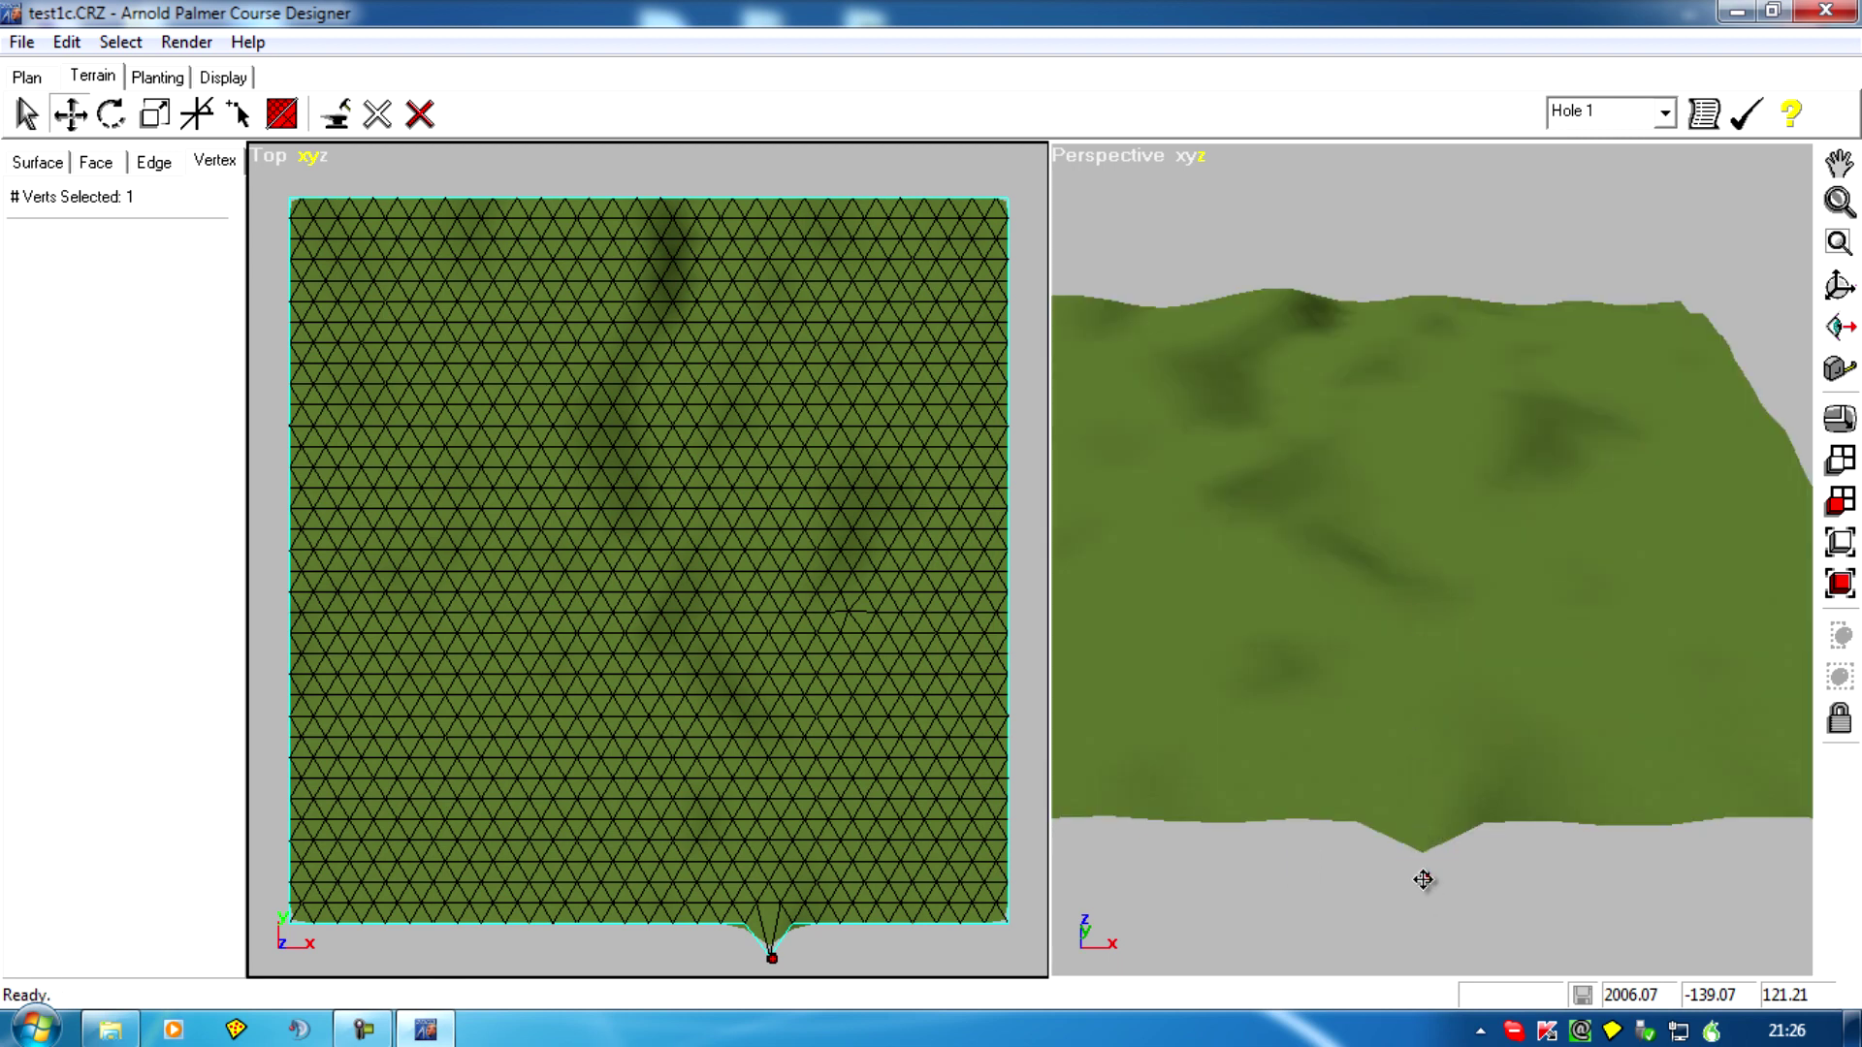
drag(1422, 884, 1426, 832)
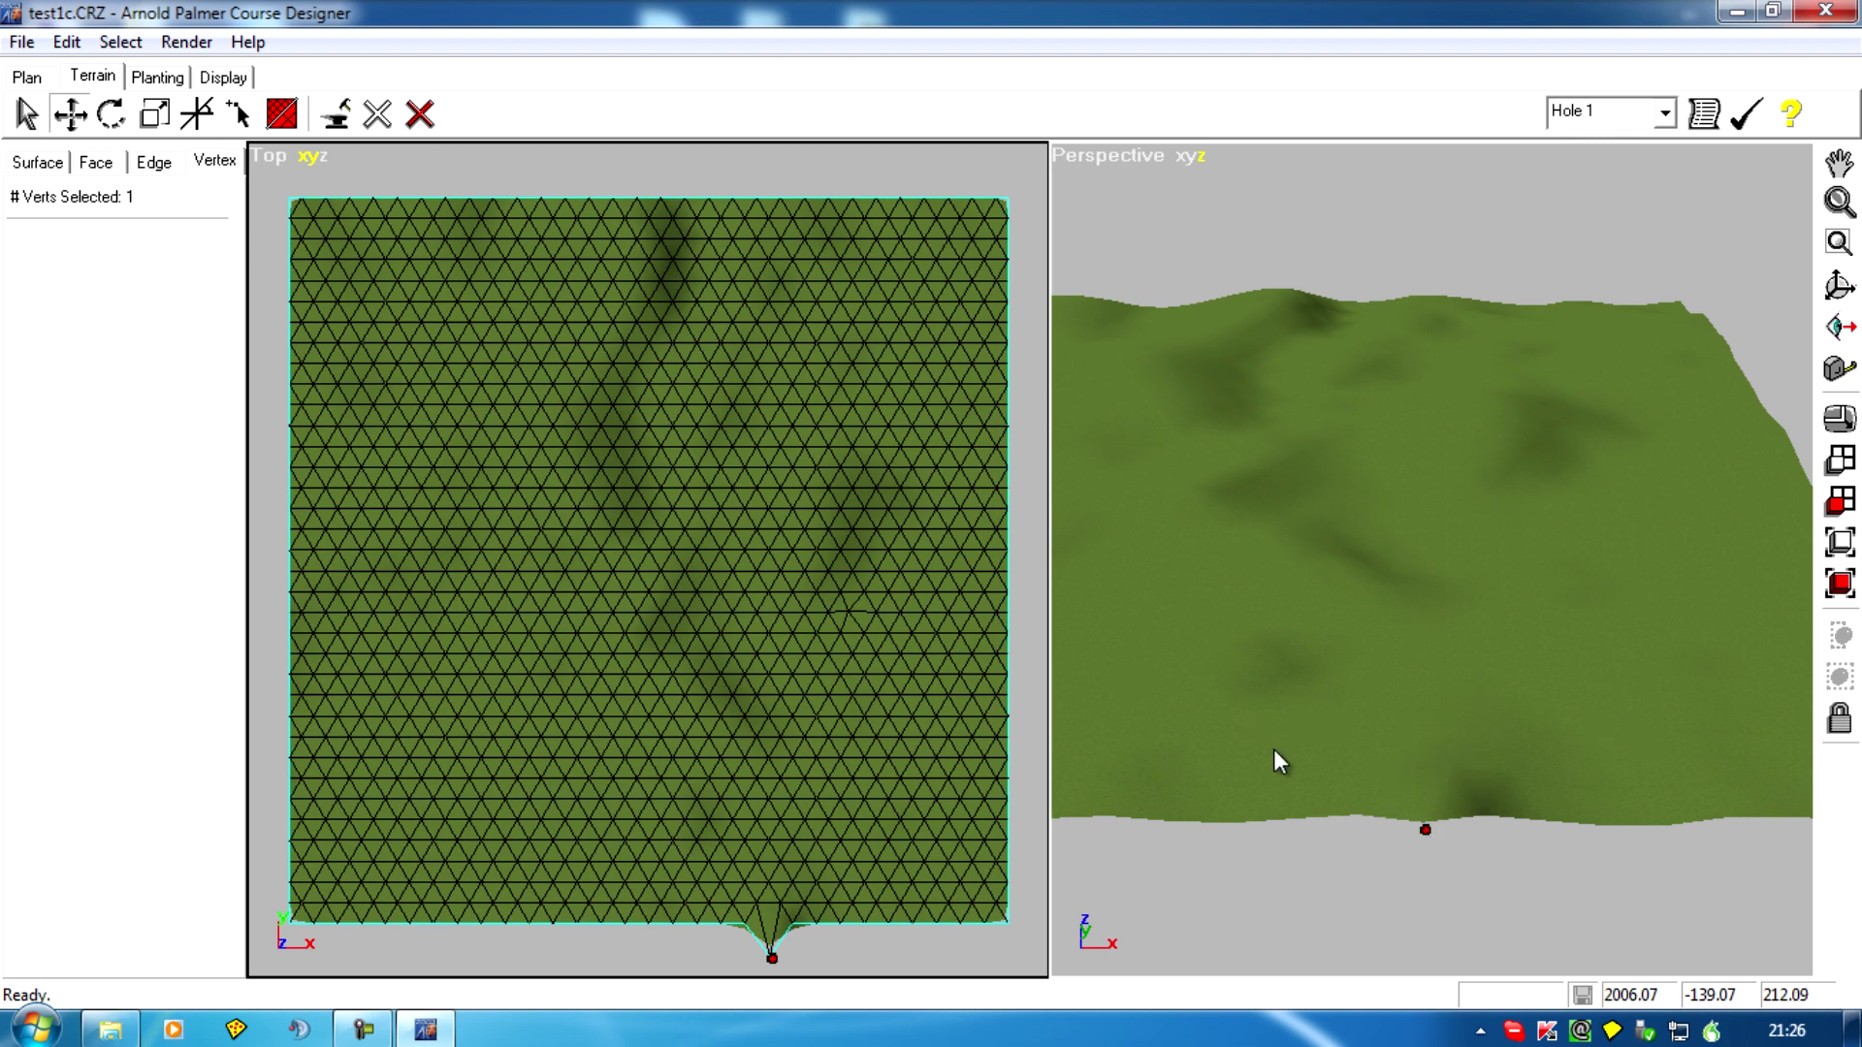
Step: Select the vertex at X 1850, Y 86.60 just inside the front edge and lower it to about Z 140
mouse_move(1273, 751)
middle_down()
mouse_move(1398, 585)
mouse_move(1409, 611)
mouse_move(1559, 671)
mouse_move(1413, 237)
mouse_move(1447, 485)
mouse_move(1354, 311)
middle_up()
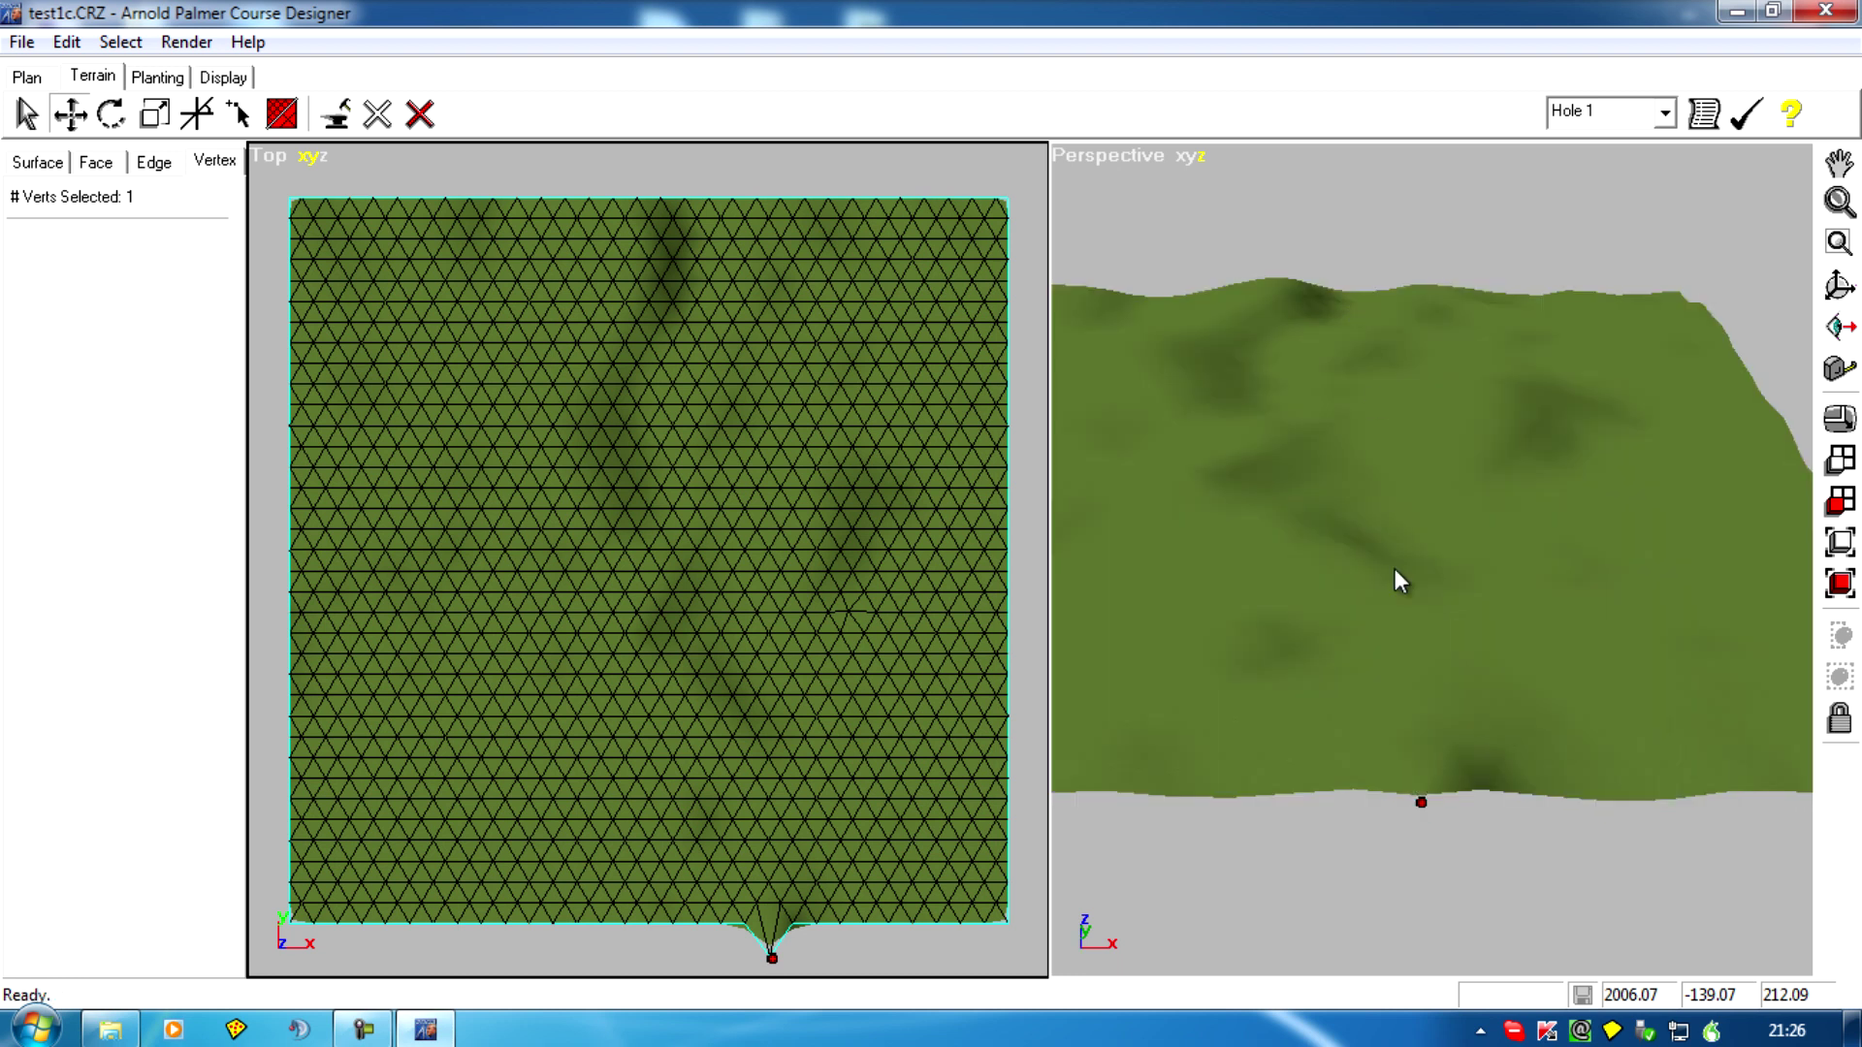
click(1314, 737)
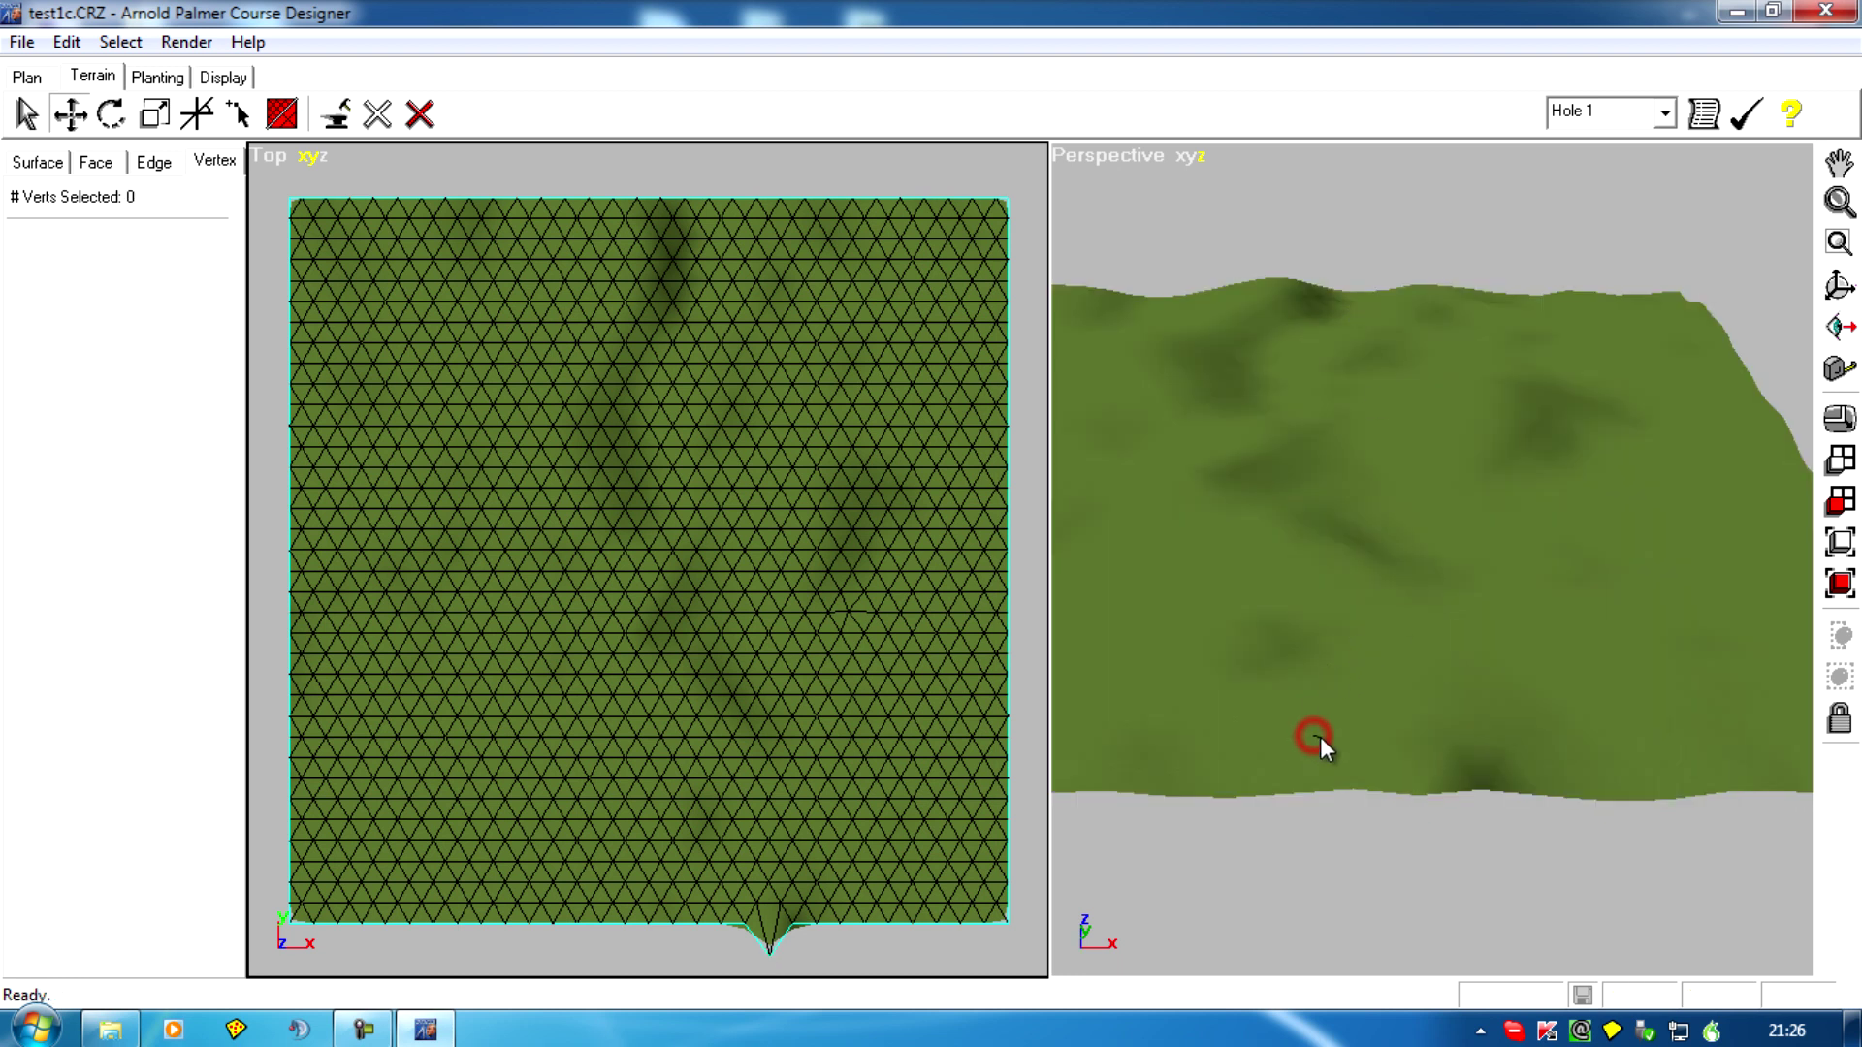
drag(1369, 767, 1369, 766)
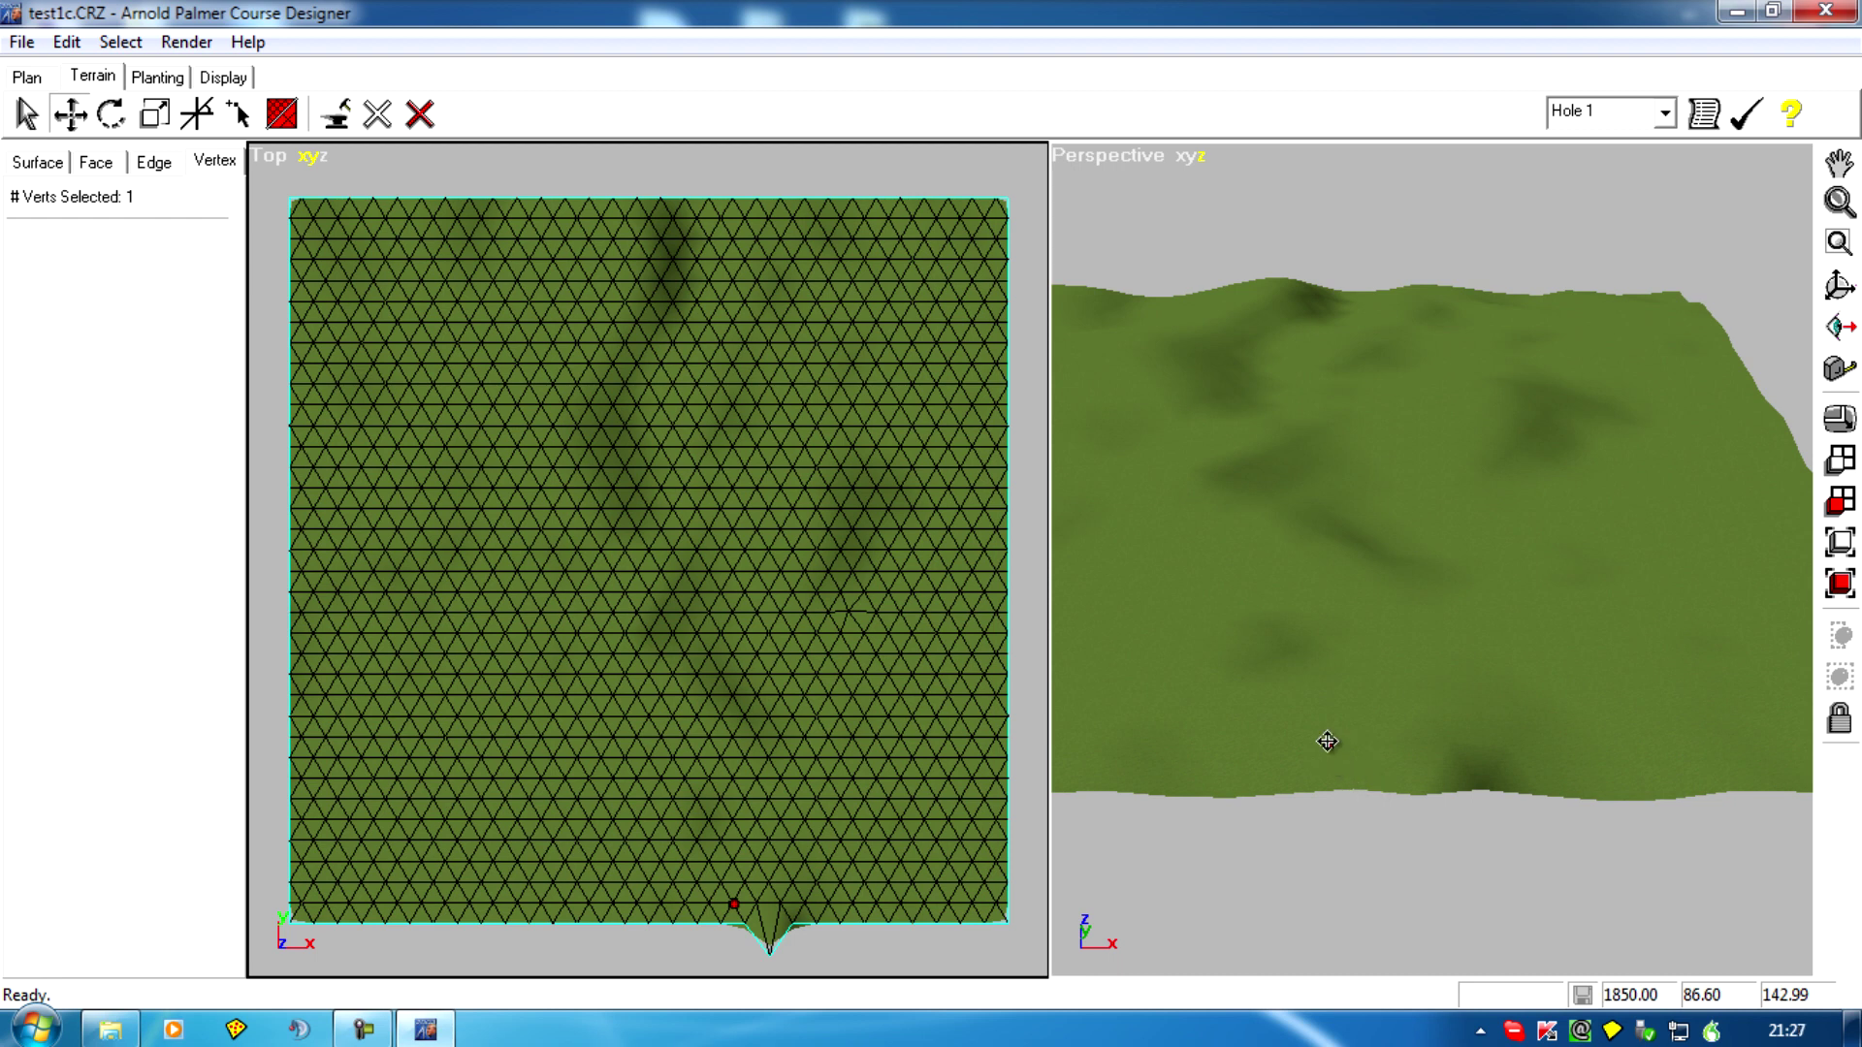
mouse_move(1327, 741)
mouse_down()
mouse_move(1313, 665)
mouse_move(1323, 747)
mouse_up()
Step: Show the Verts in the Perspective view and select the vertex at X 2100, Y 346.41
click(1075, 165)
mouse_move(1164, 182)
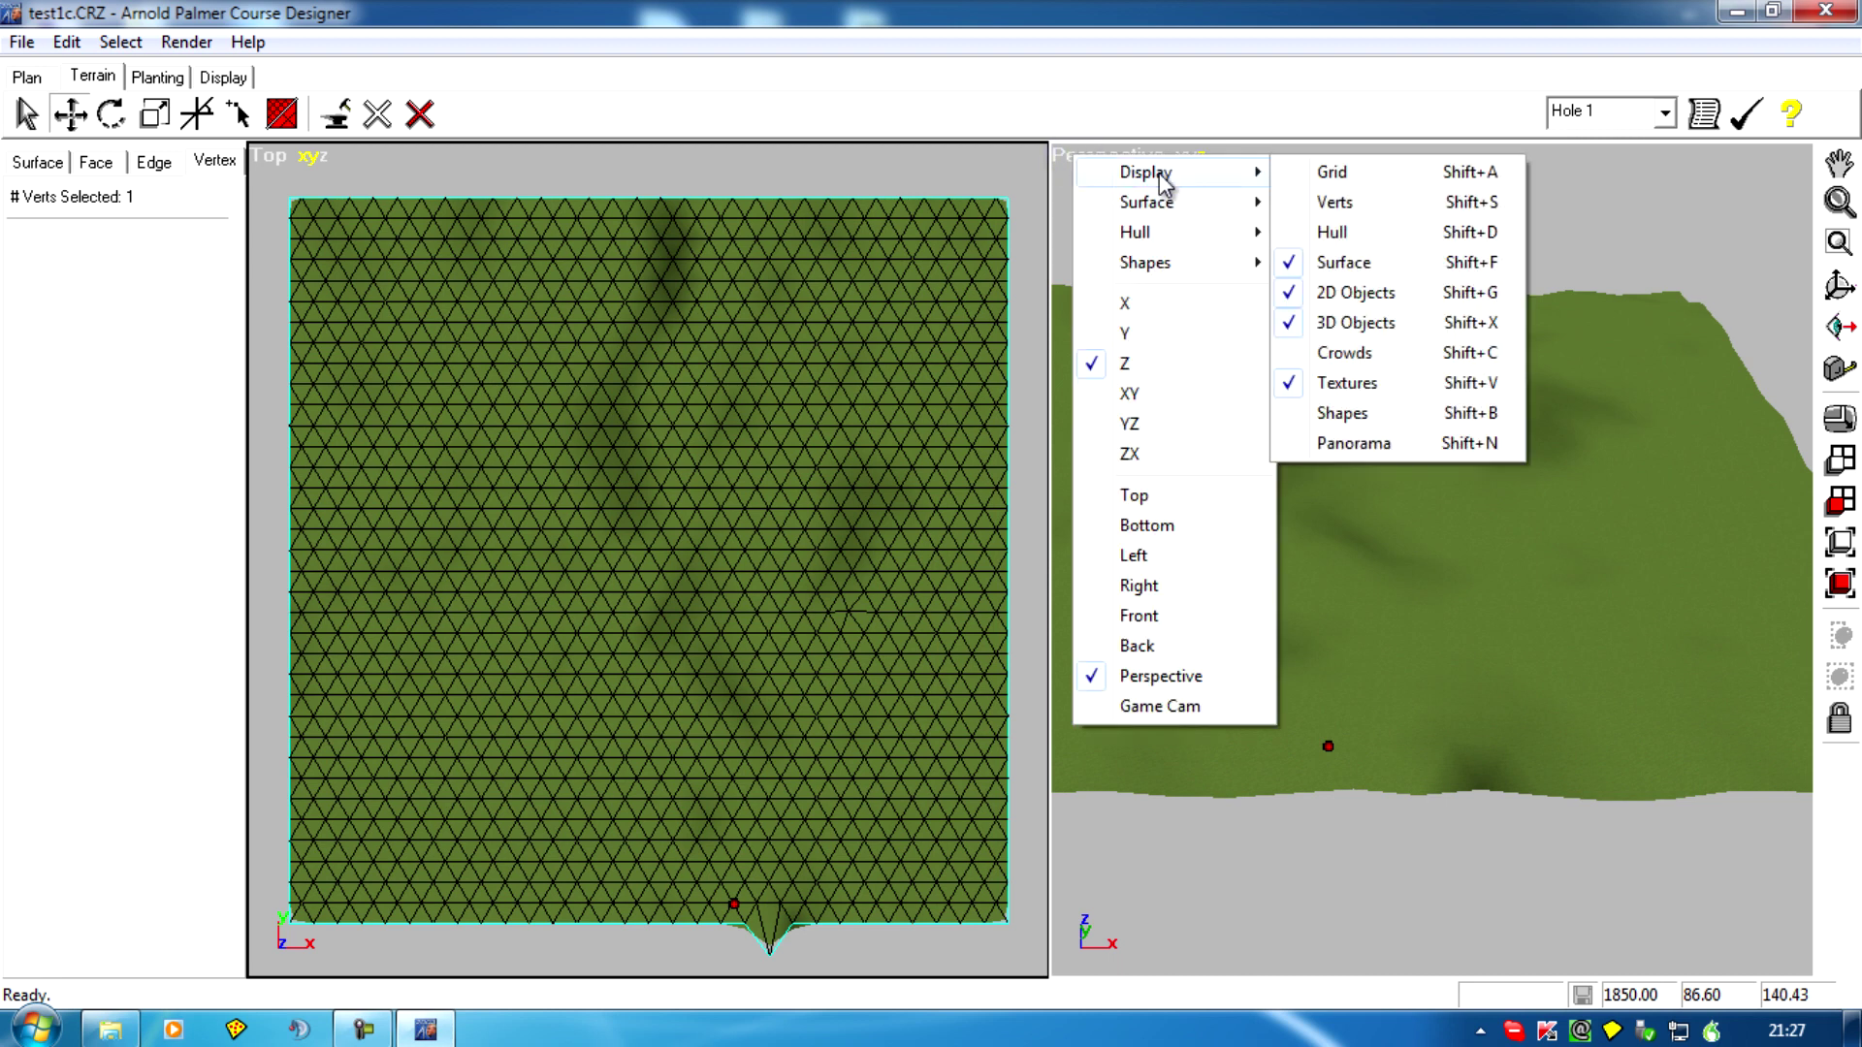
click(1356, 199)
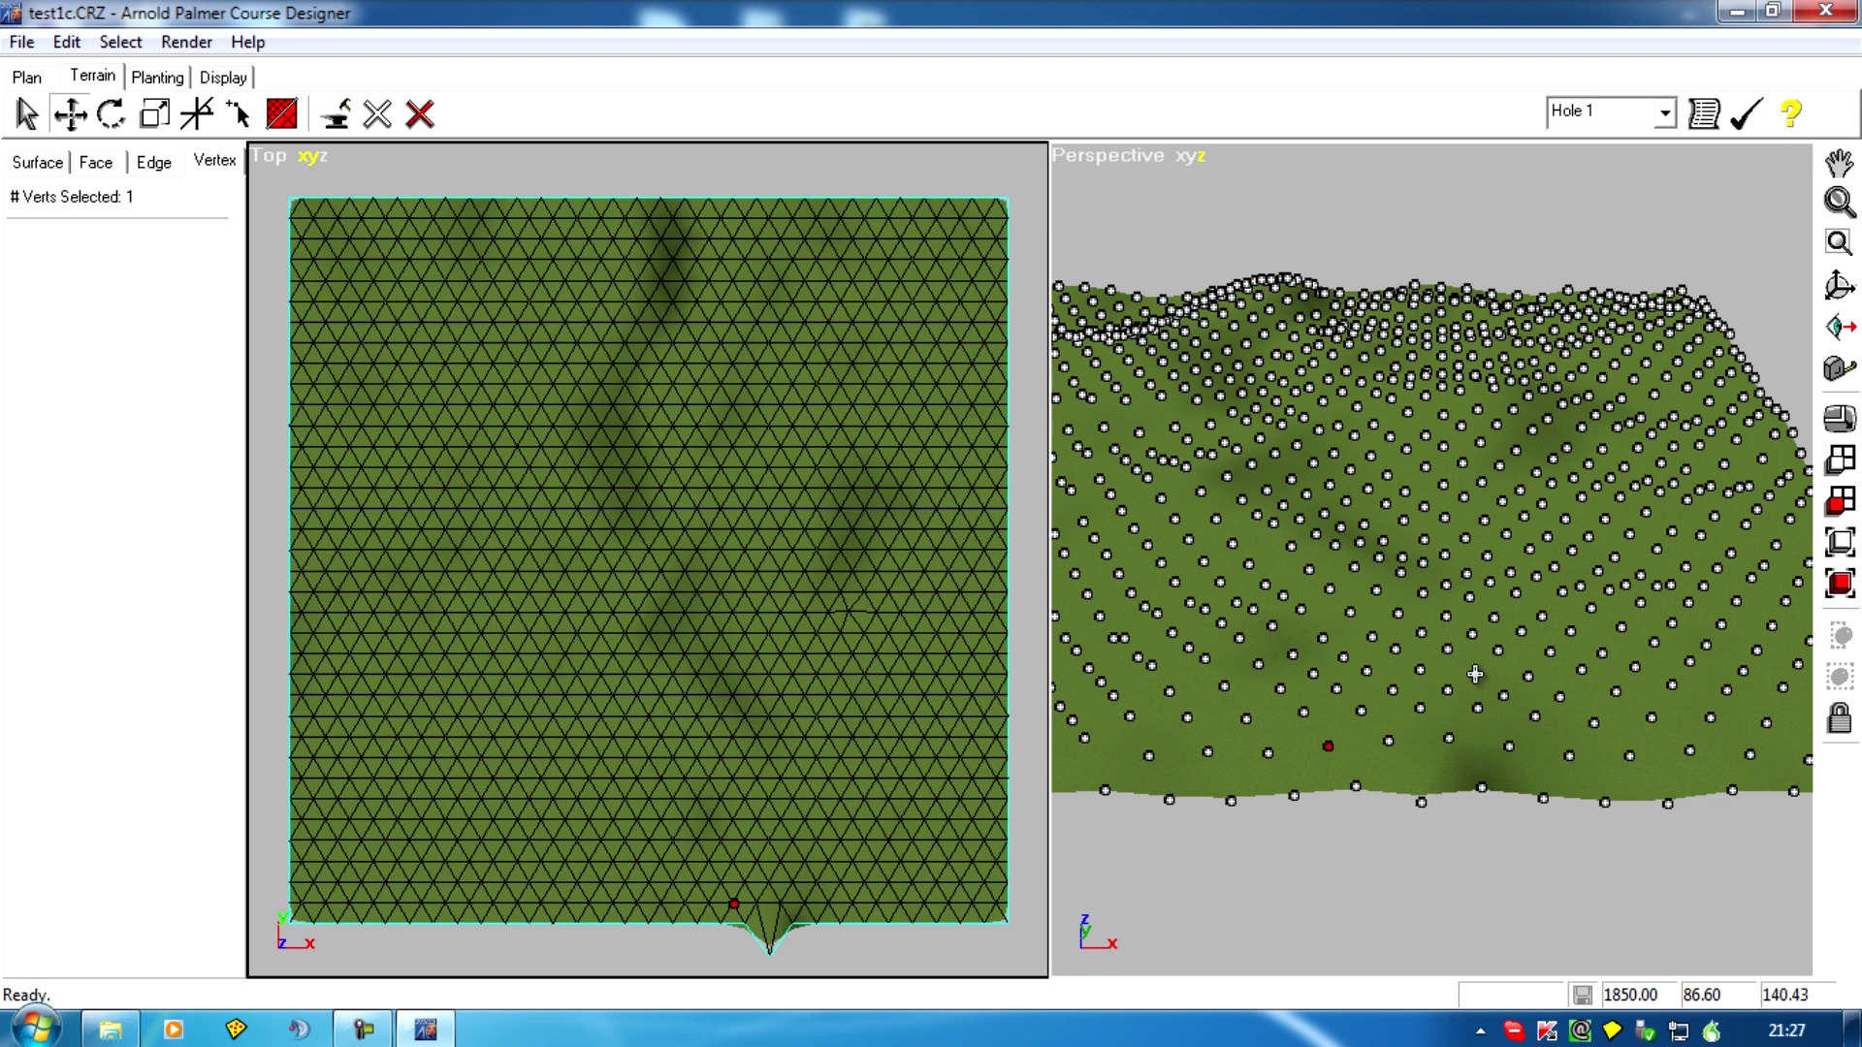
mouse_move(1475, 674)
mouse_down()
mouse_move(1472, 652)
mouse_move(1472, 668)
mouse_up()
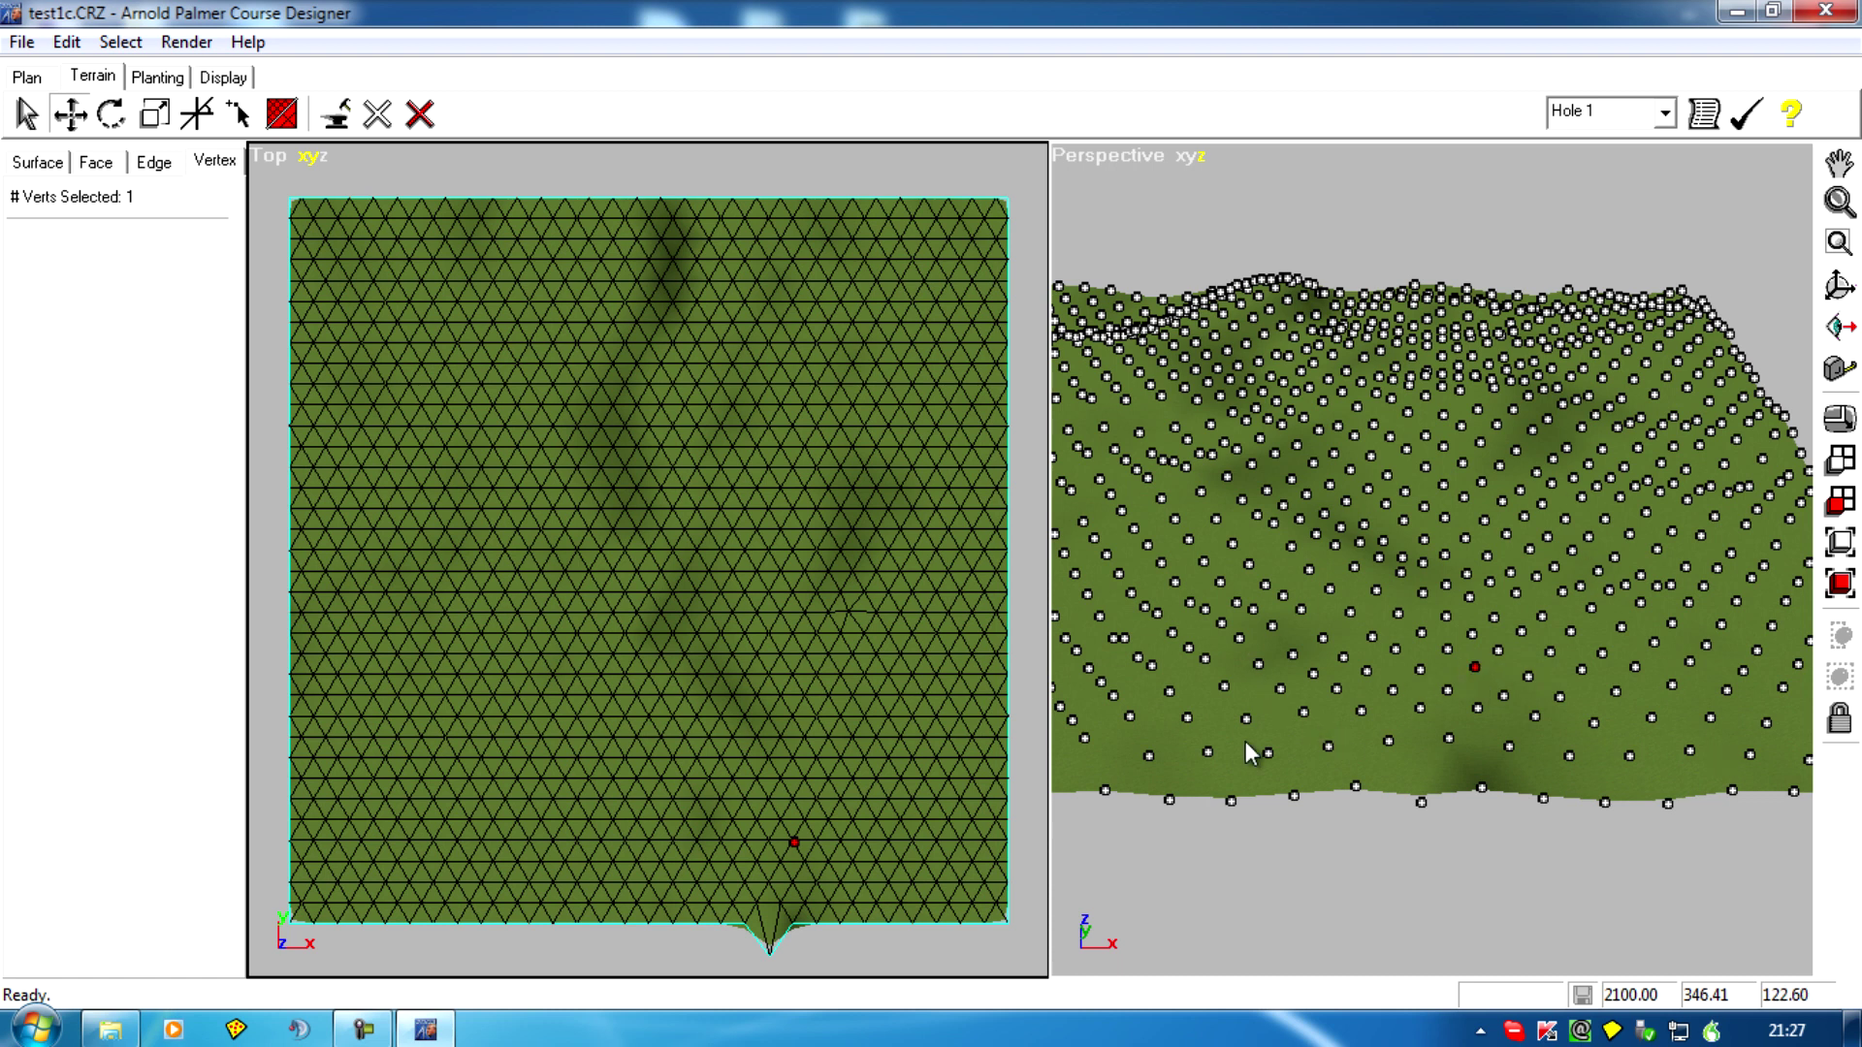
Step: Turn off the Verts display in the Perspective view
middle_drag(1396, 824, 1381, 850)
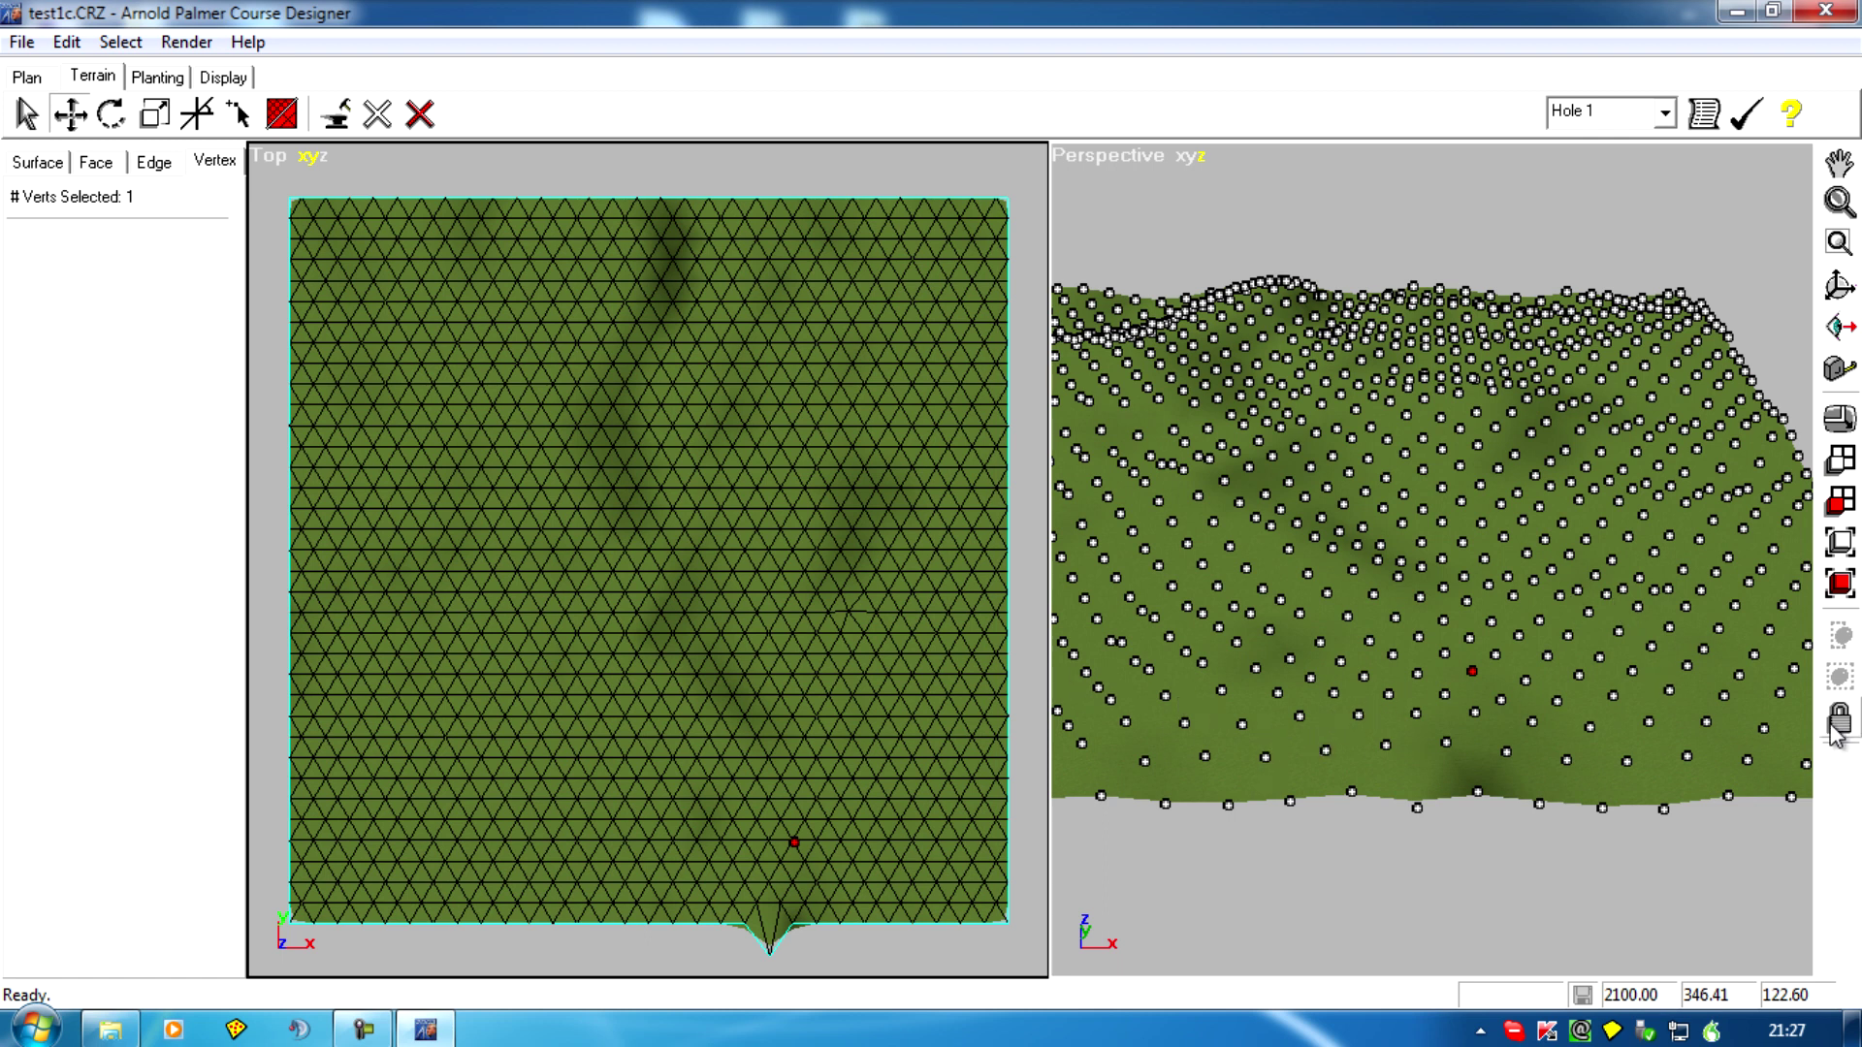
mouse_move(1305, 609)
right_down()
mouse_move(1247, 594)
mouse_move(1221, 634)
mouse_move(1235, 311)
mouse_move(931, 433)
mouse_move(1462, 545)
mouse_move(1485, 463)
right_up()
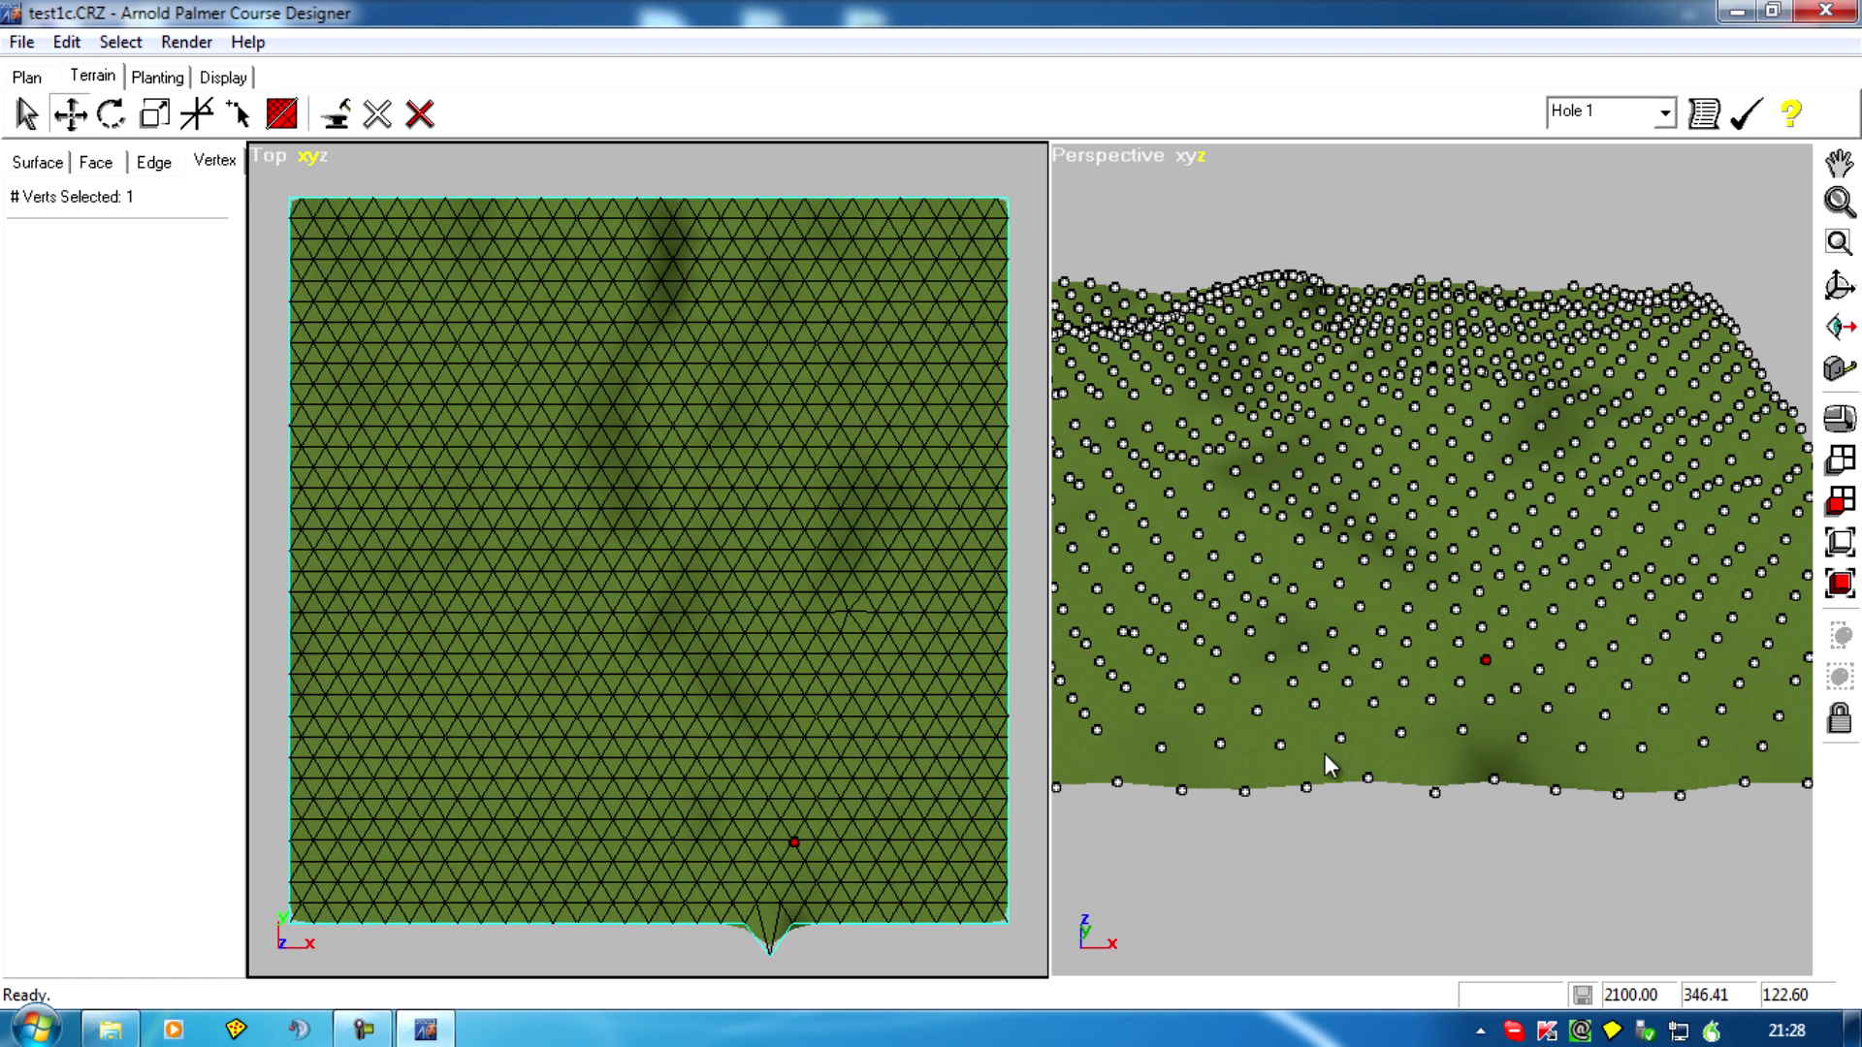
scroll(1325, 754, up, 5)
mouse_move(1325, 753)
middle_down()
mouse_move(1348, 854)
mouse_move(1339, 634)
middle_up()
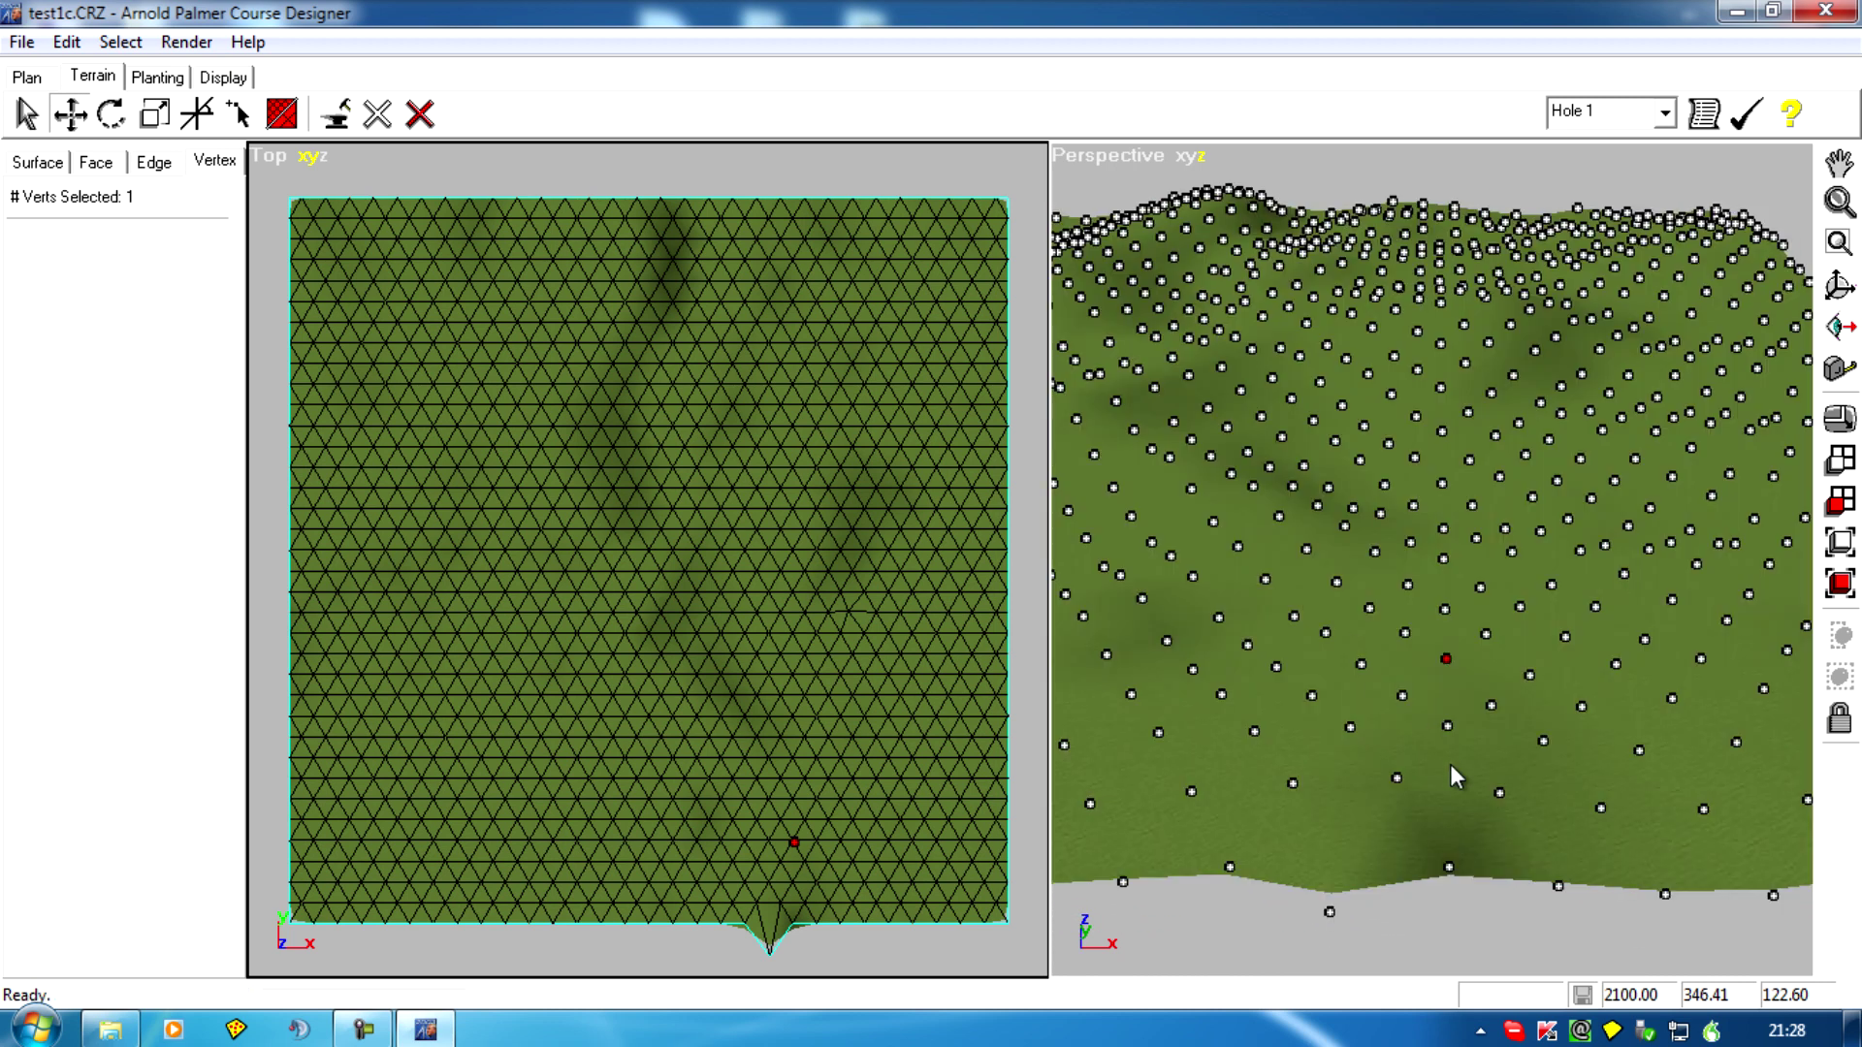
click(1060, 162)
mouse_move(1089, 167)
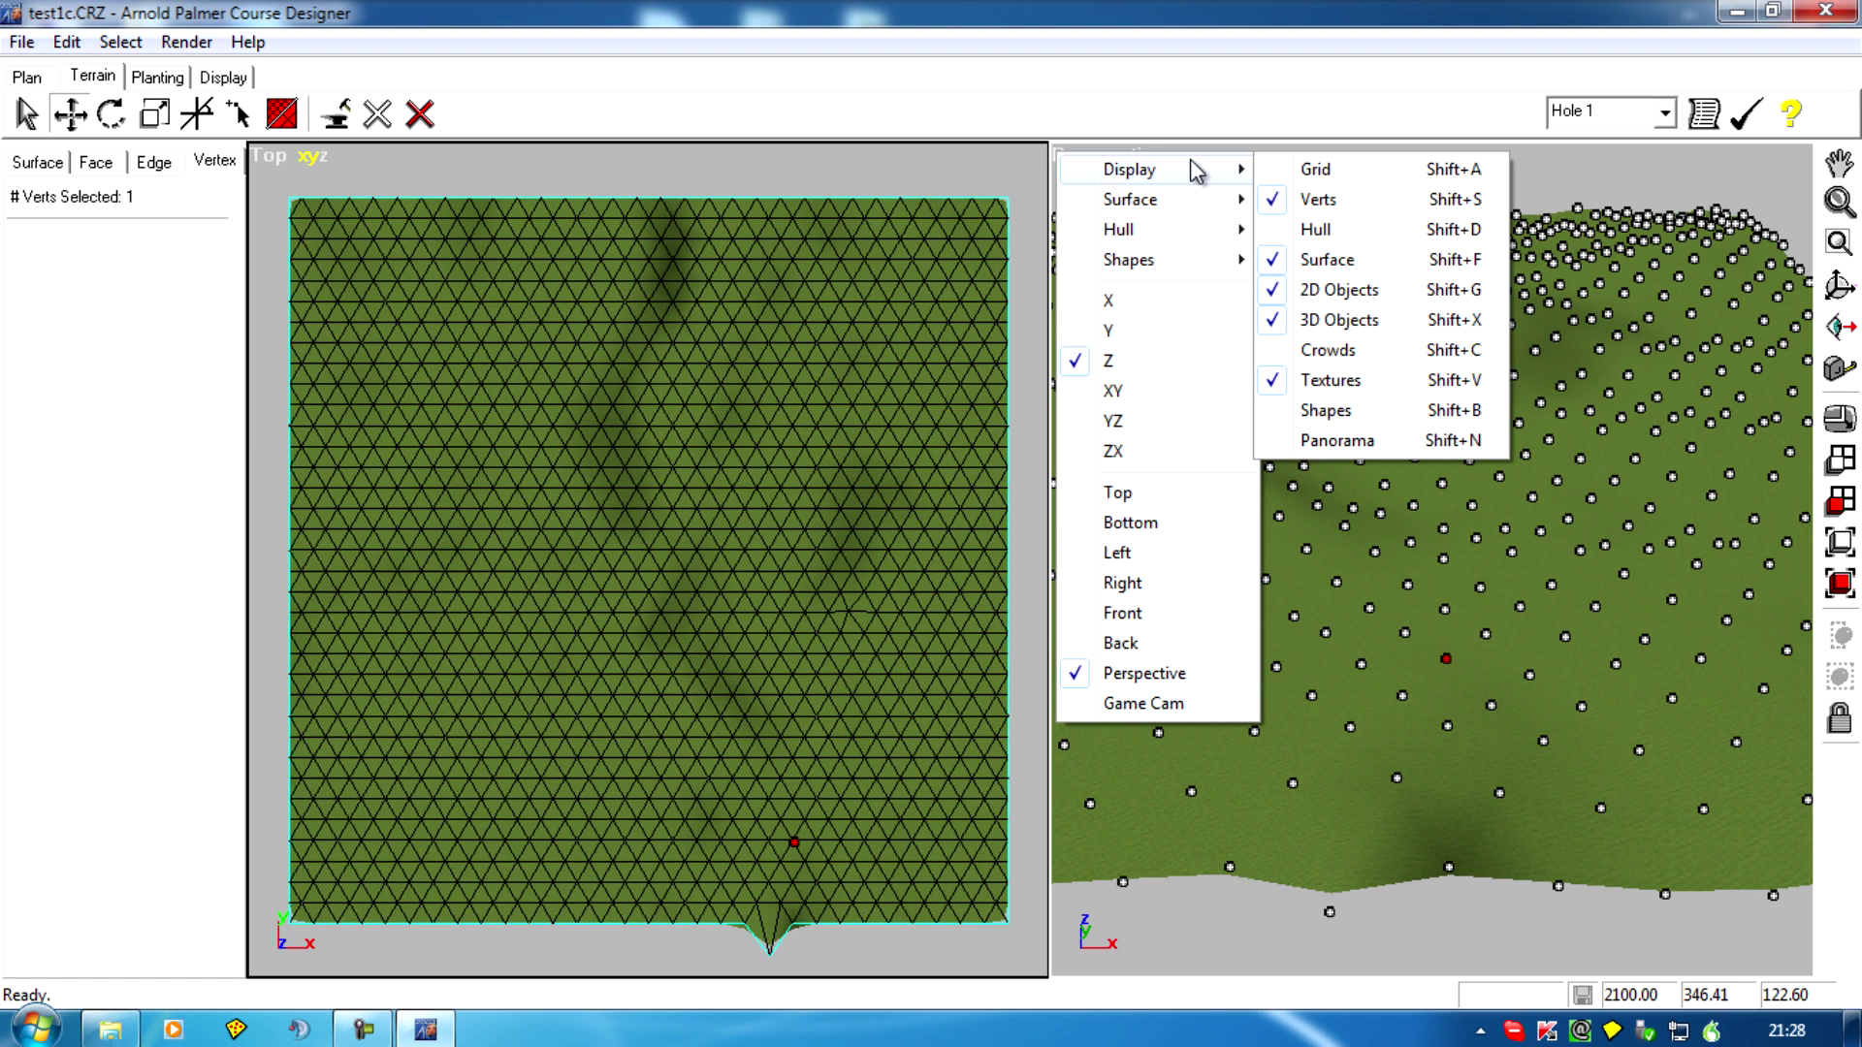
click(1355, 205)
Step: Select the vertex at X 2300, Y 1385.64, then box-select five vertices centred around X 2377, Y 1318
mouse_move(1423, 848)
middle_down()
mouse_move(1351, 777)
mouse_move(686, 745)
mouse_move(724, 645)
mouse_move(478, 657)
mouse_move(462, 832)
mouse_move(990, 1017)
mouse_move(1008, 213)
mouse_move(1031, 527)
middle_up()
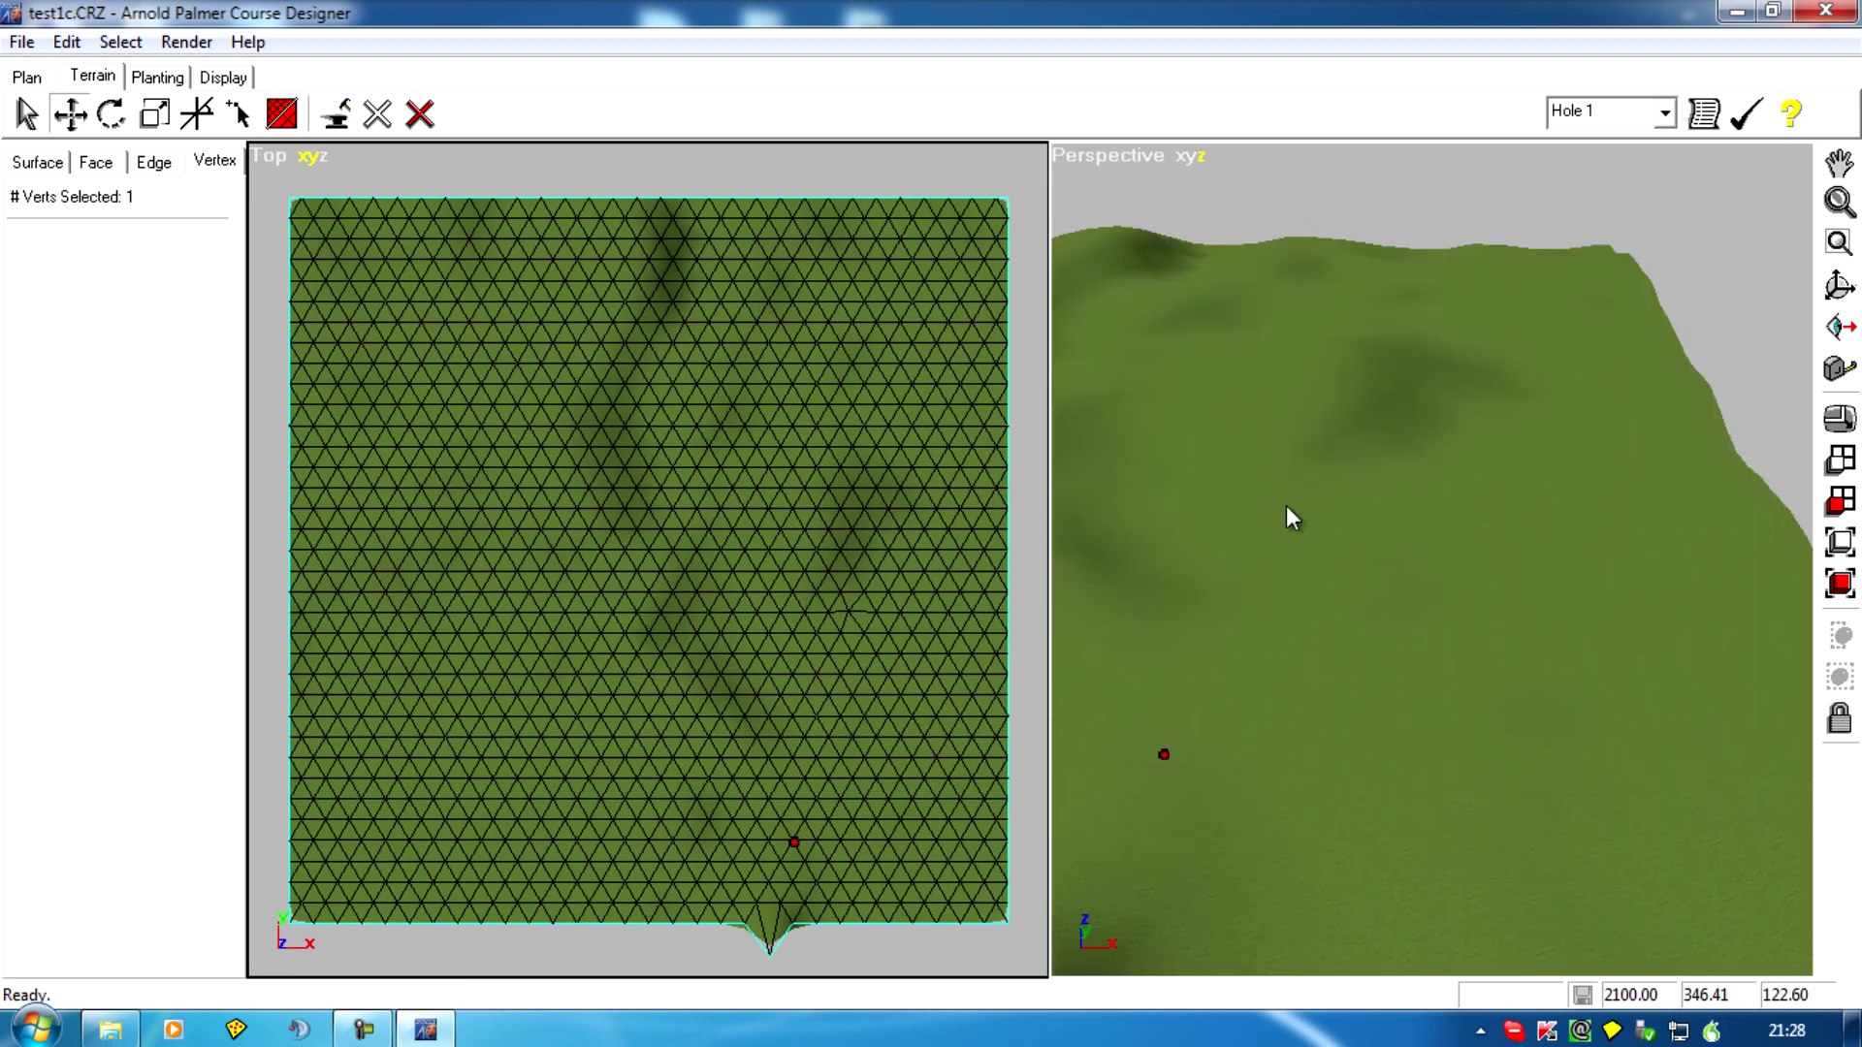
drag(1385, 475, 1405, 491)
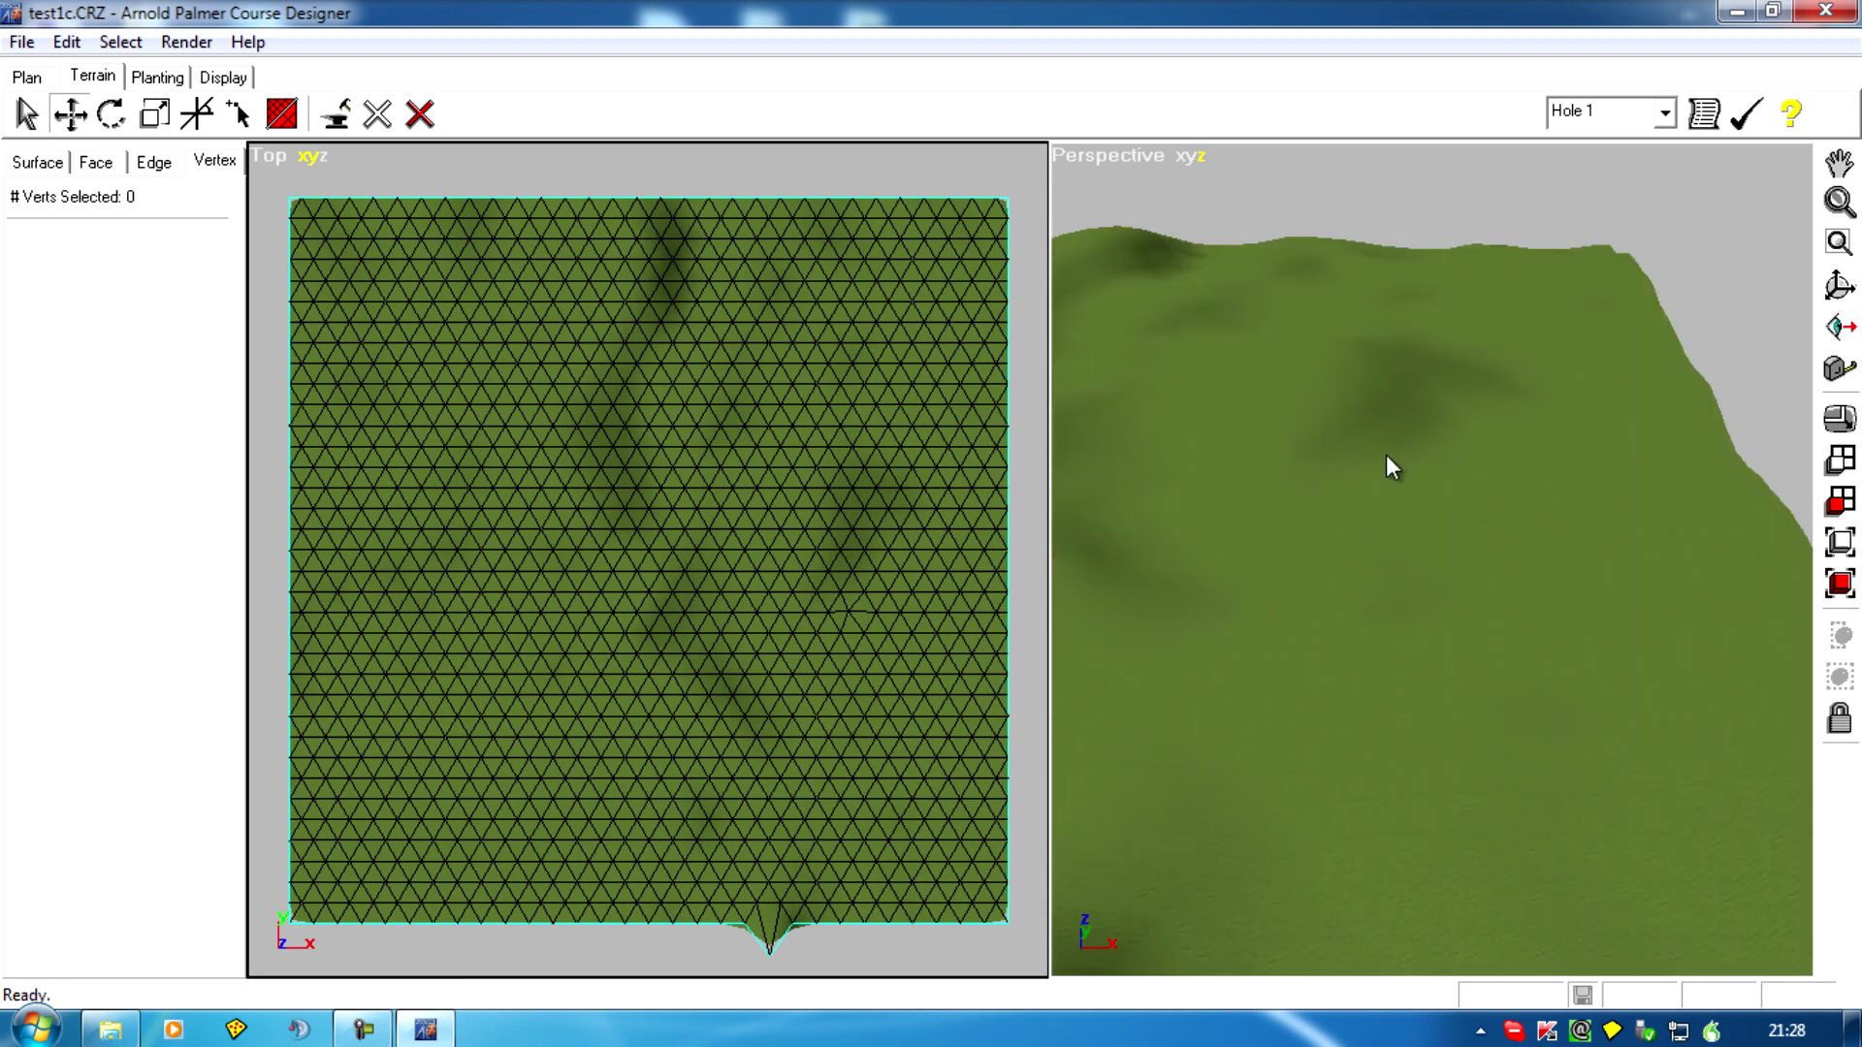
click(1387, 466)
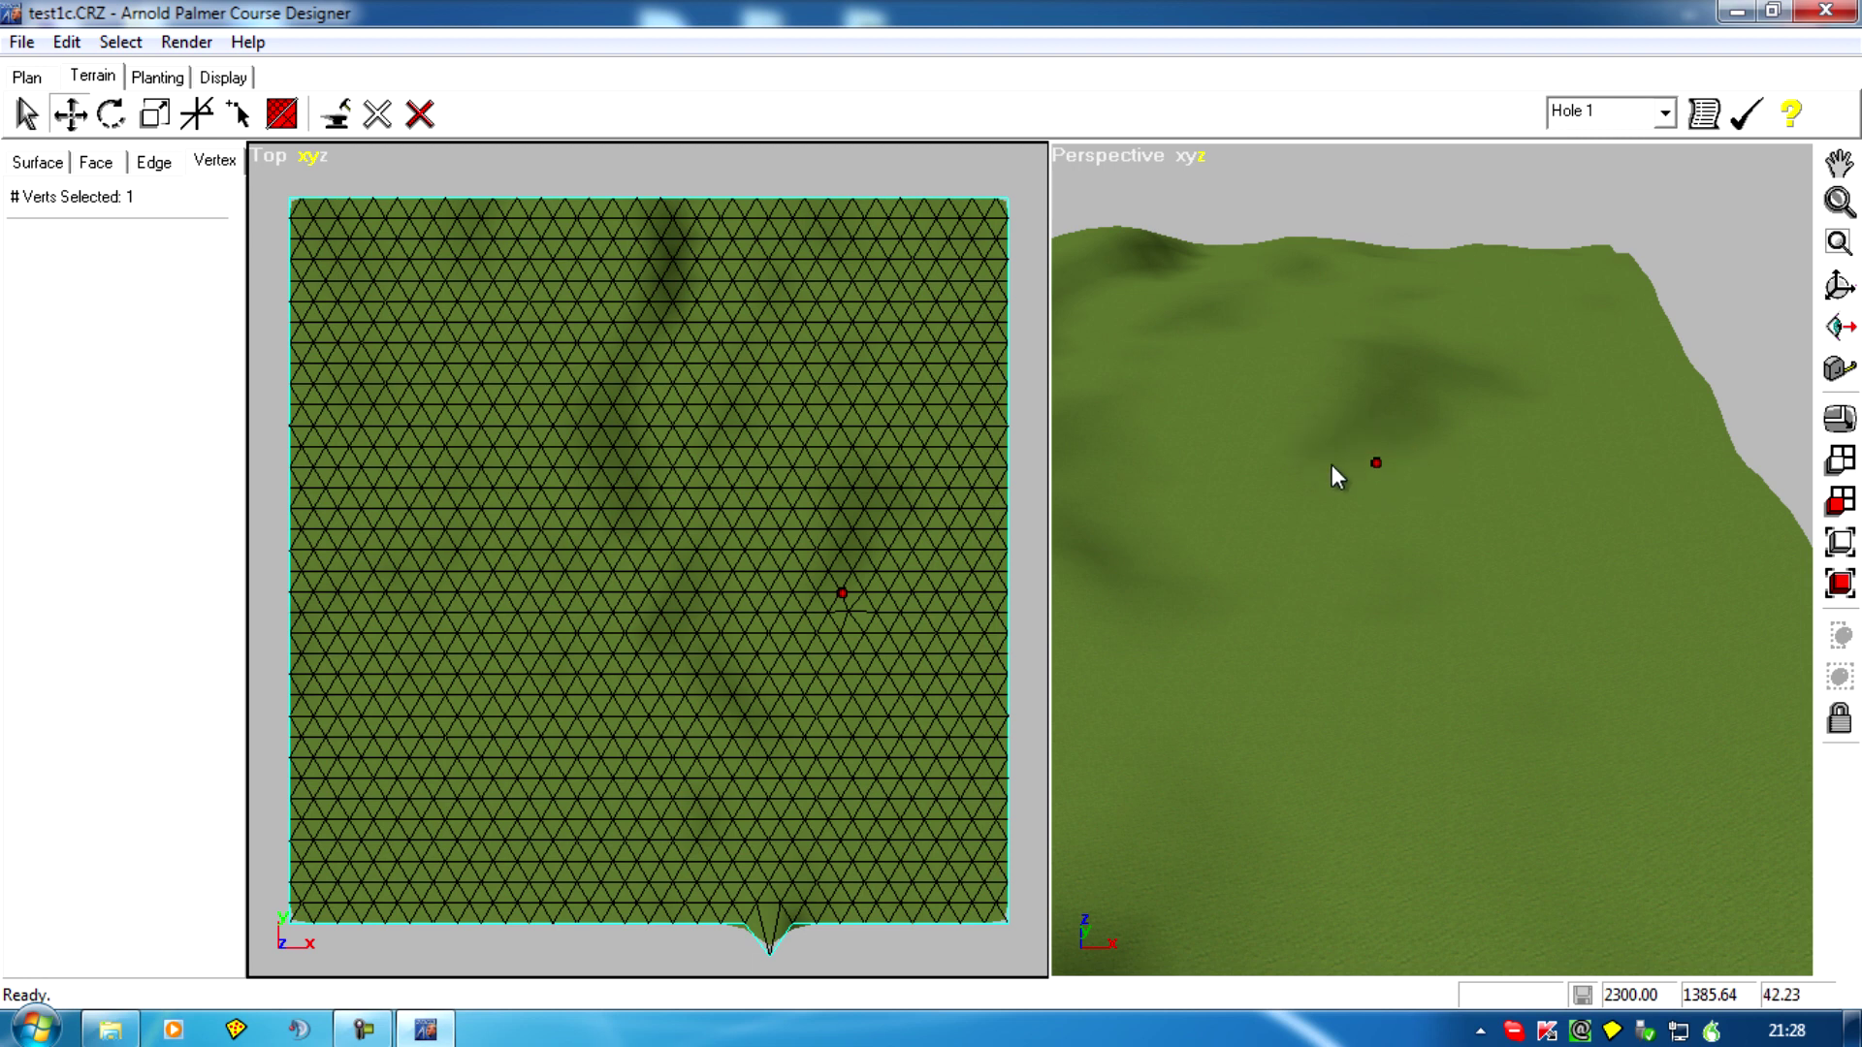
mouse_move(1295, 475)
middle_down()
mouse_move(1267, 540)
mouse_move(1273, 526)
middle_up()
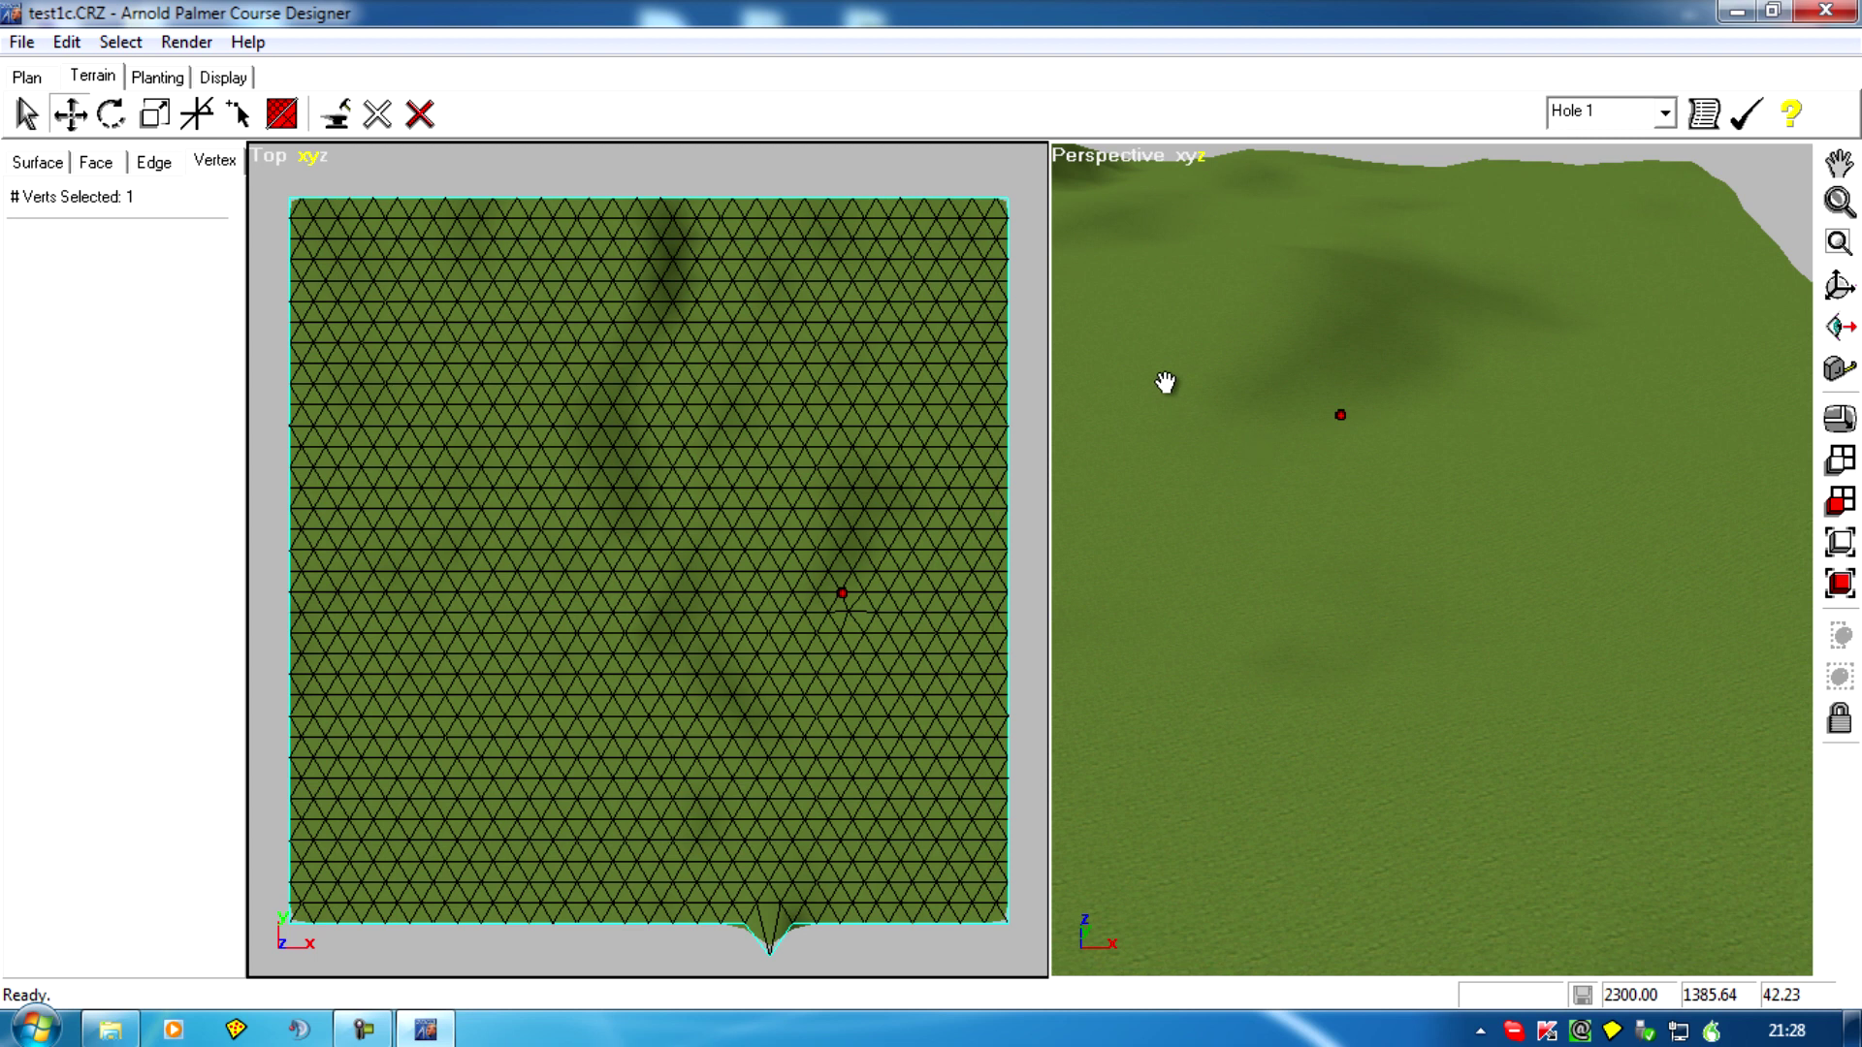
middle_drag(1167, 386, 1256, 541)
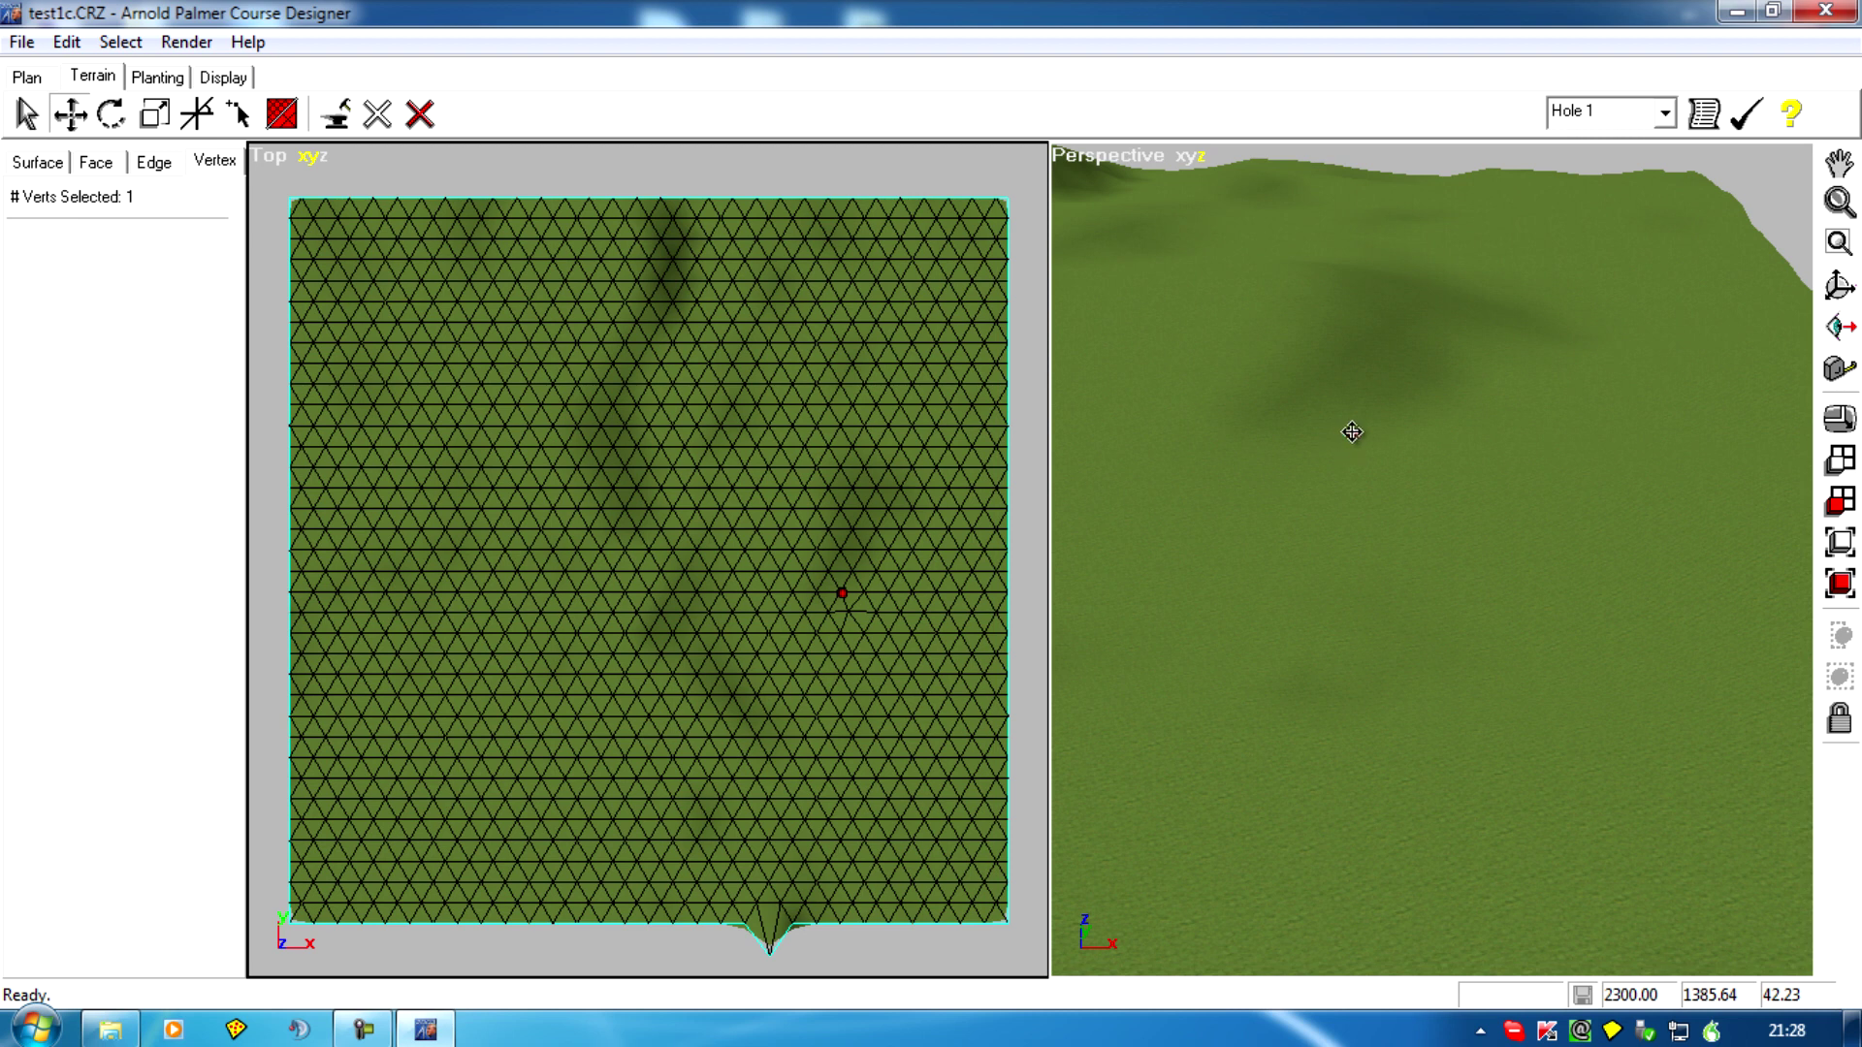
click(1341, 420)
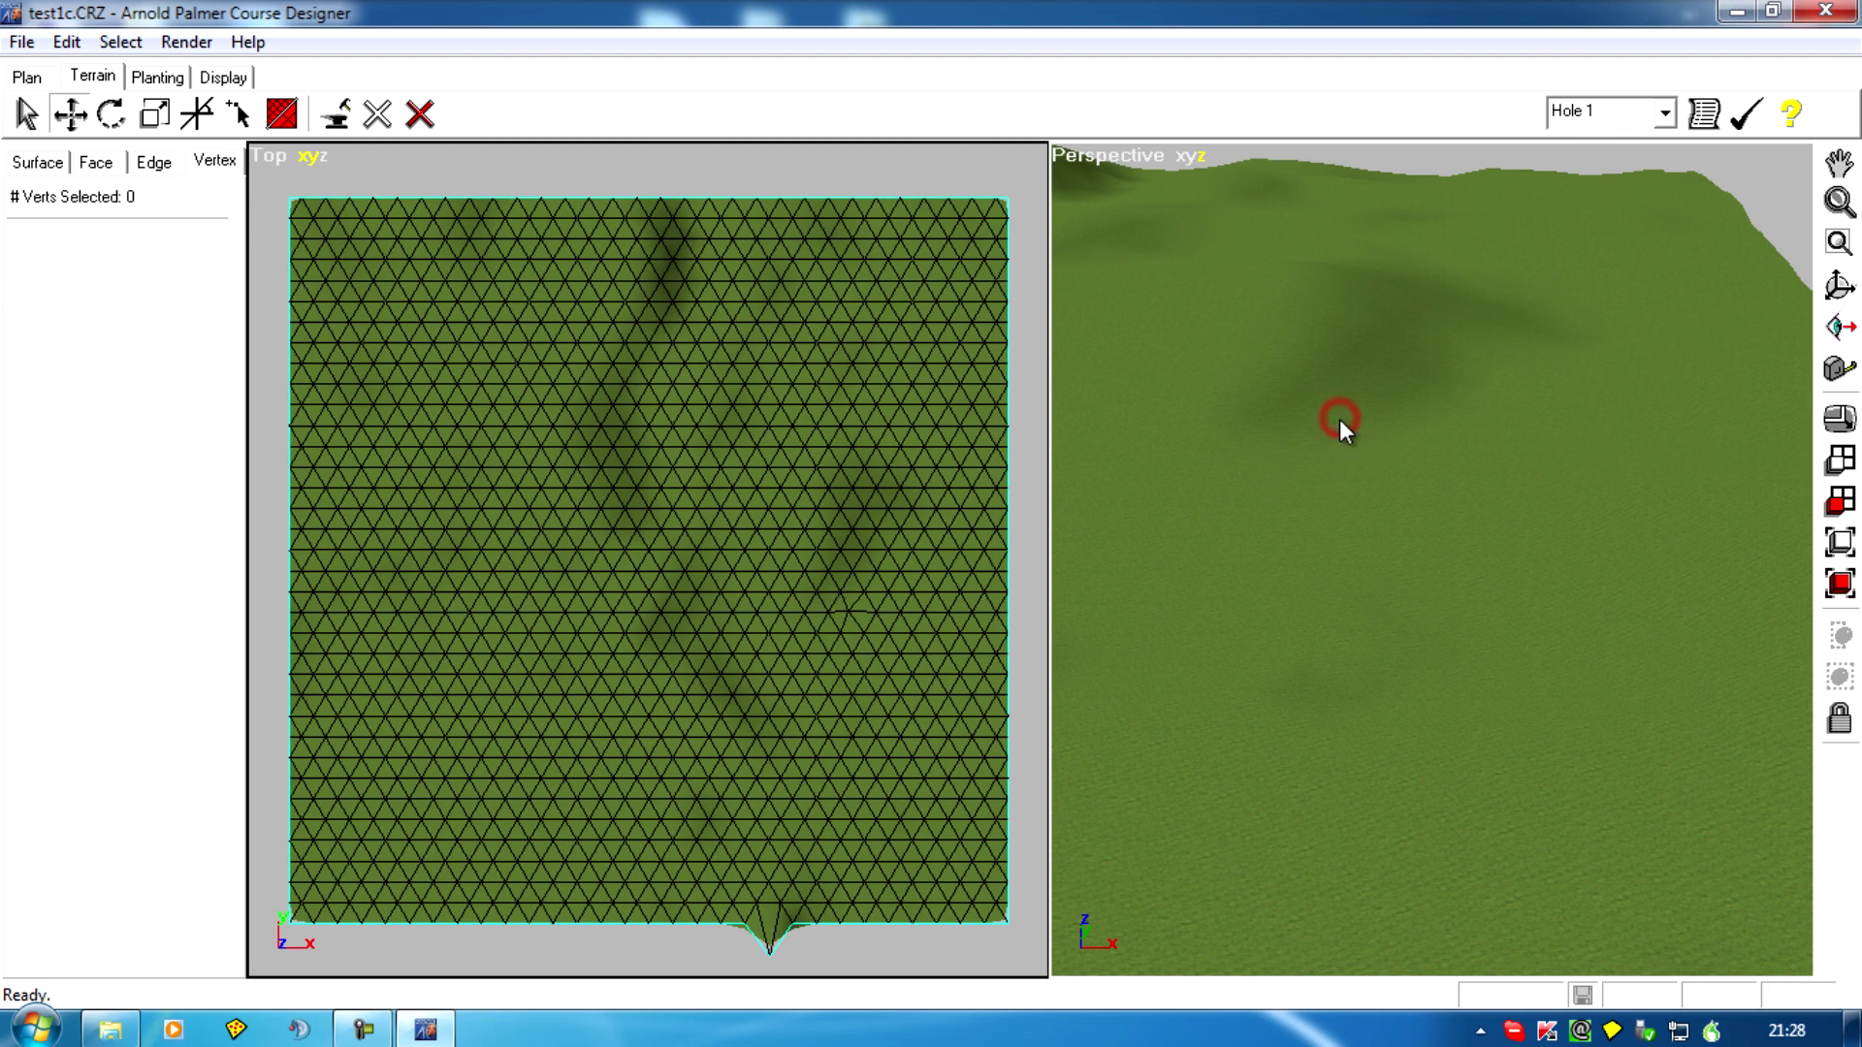
drag(1339, 418, 1487, 486)
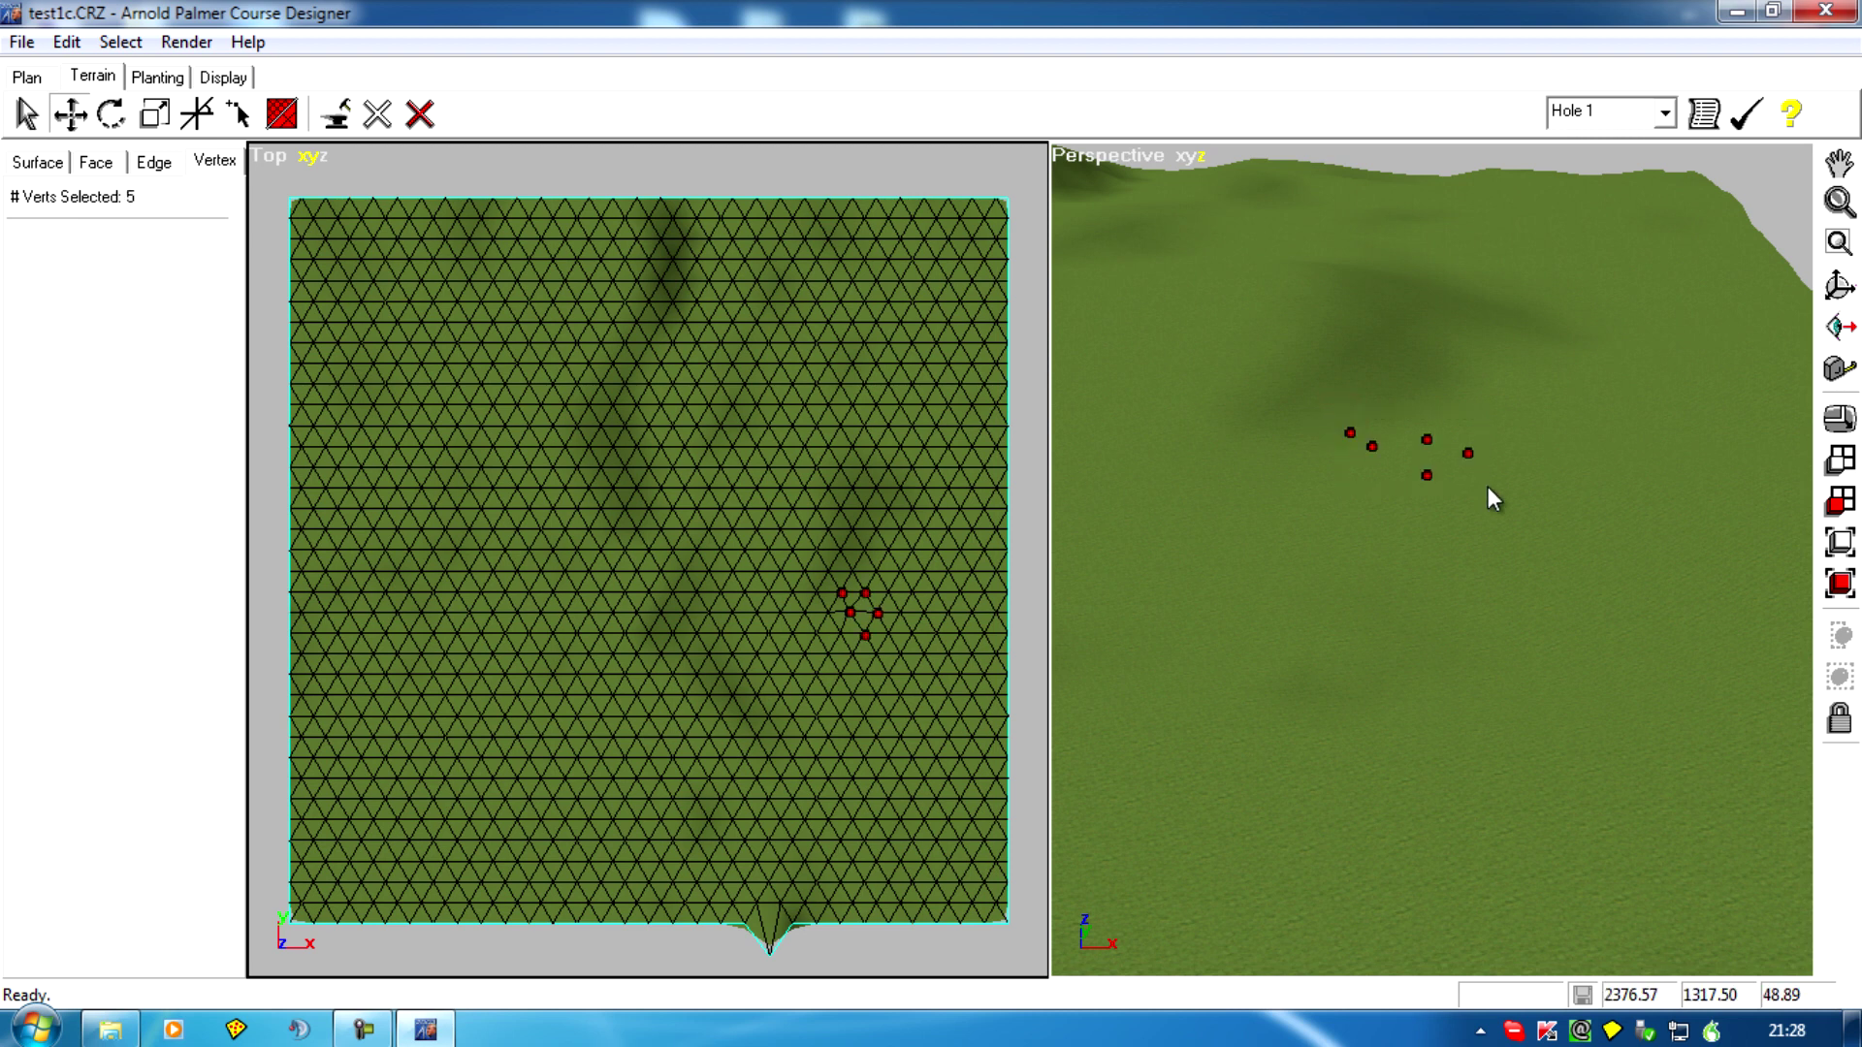
Step: Undo the five-vertex selection and the Vertex Move entry before it
click(66, 42)
click(96, 78)
right_drag(1287, 506, 1288, 506)
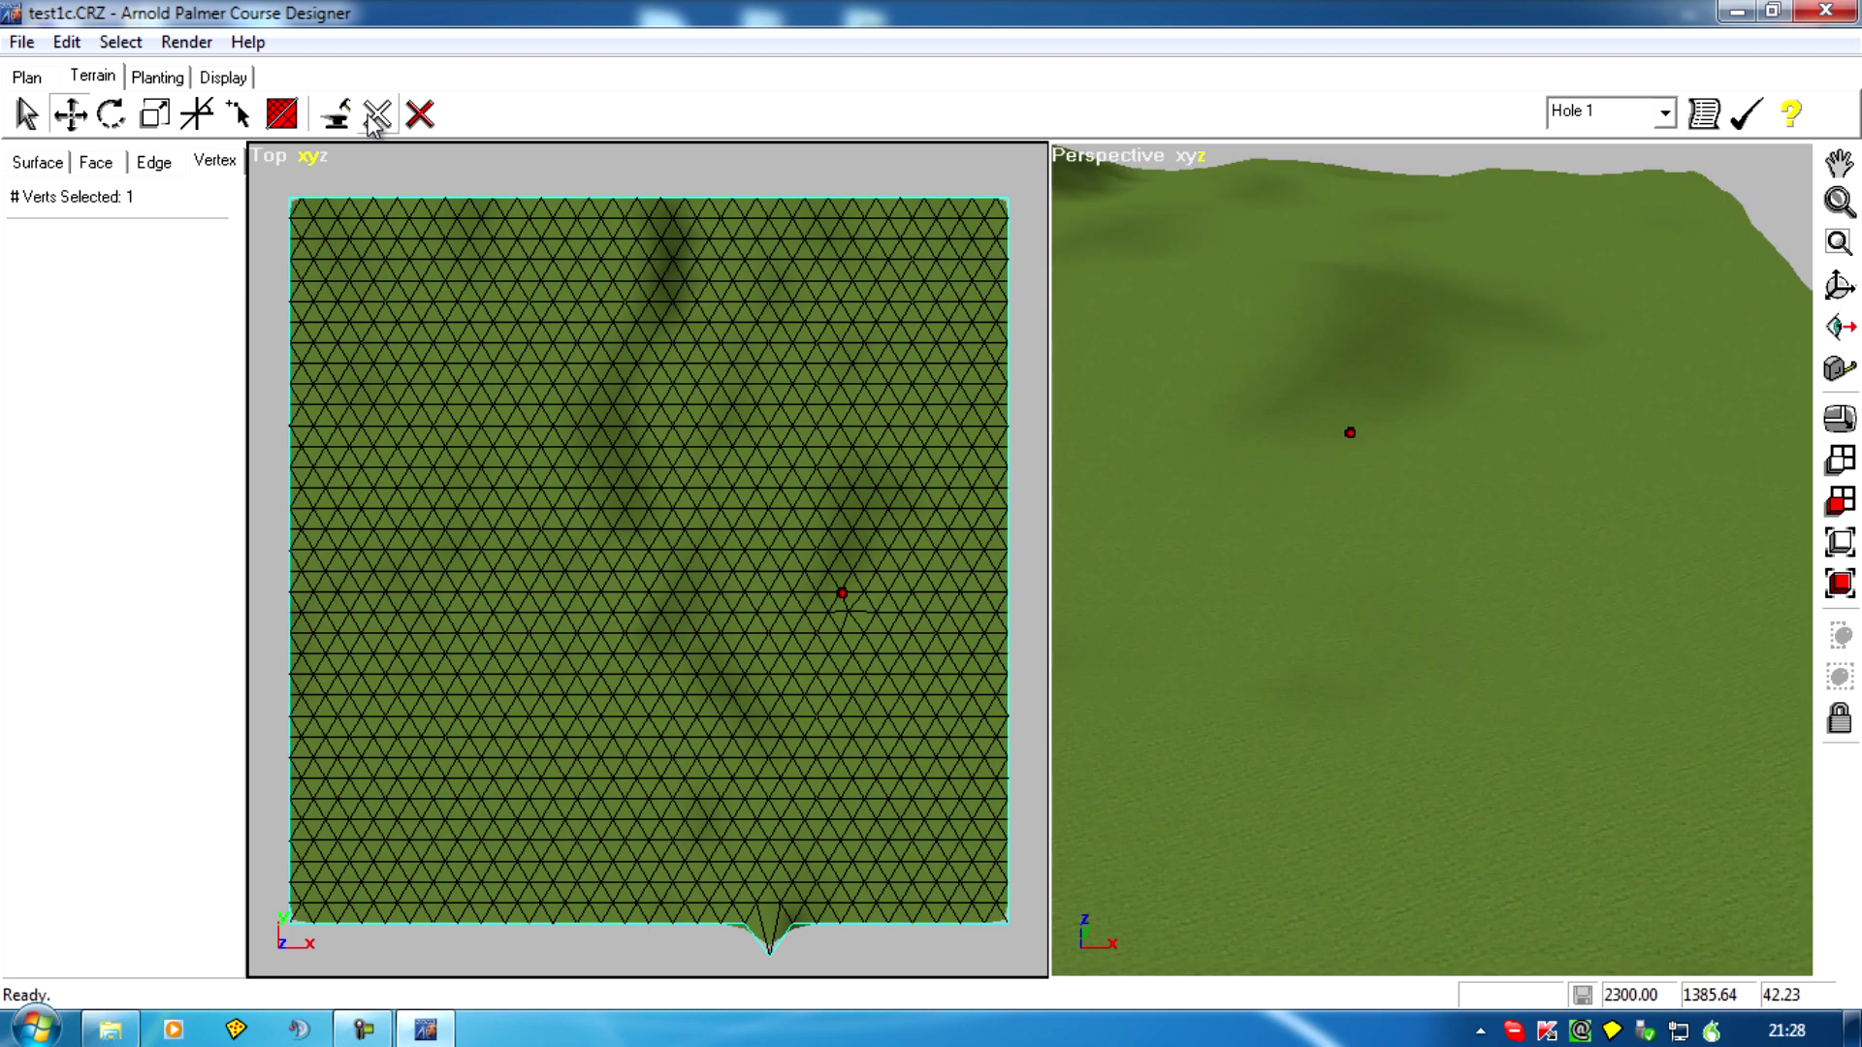
click(64, 42)
click(116, 72)
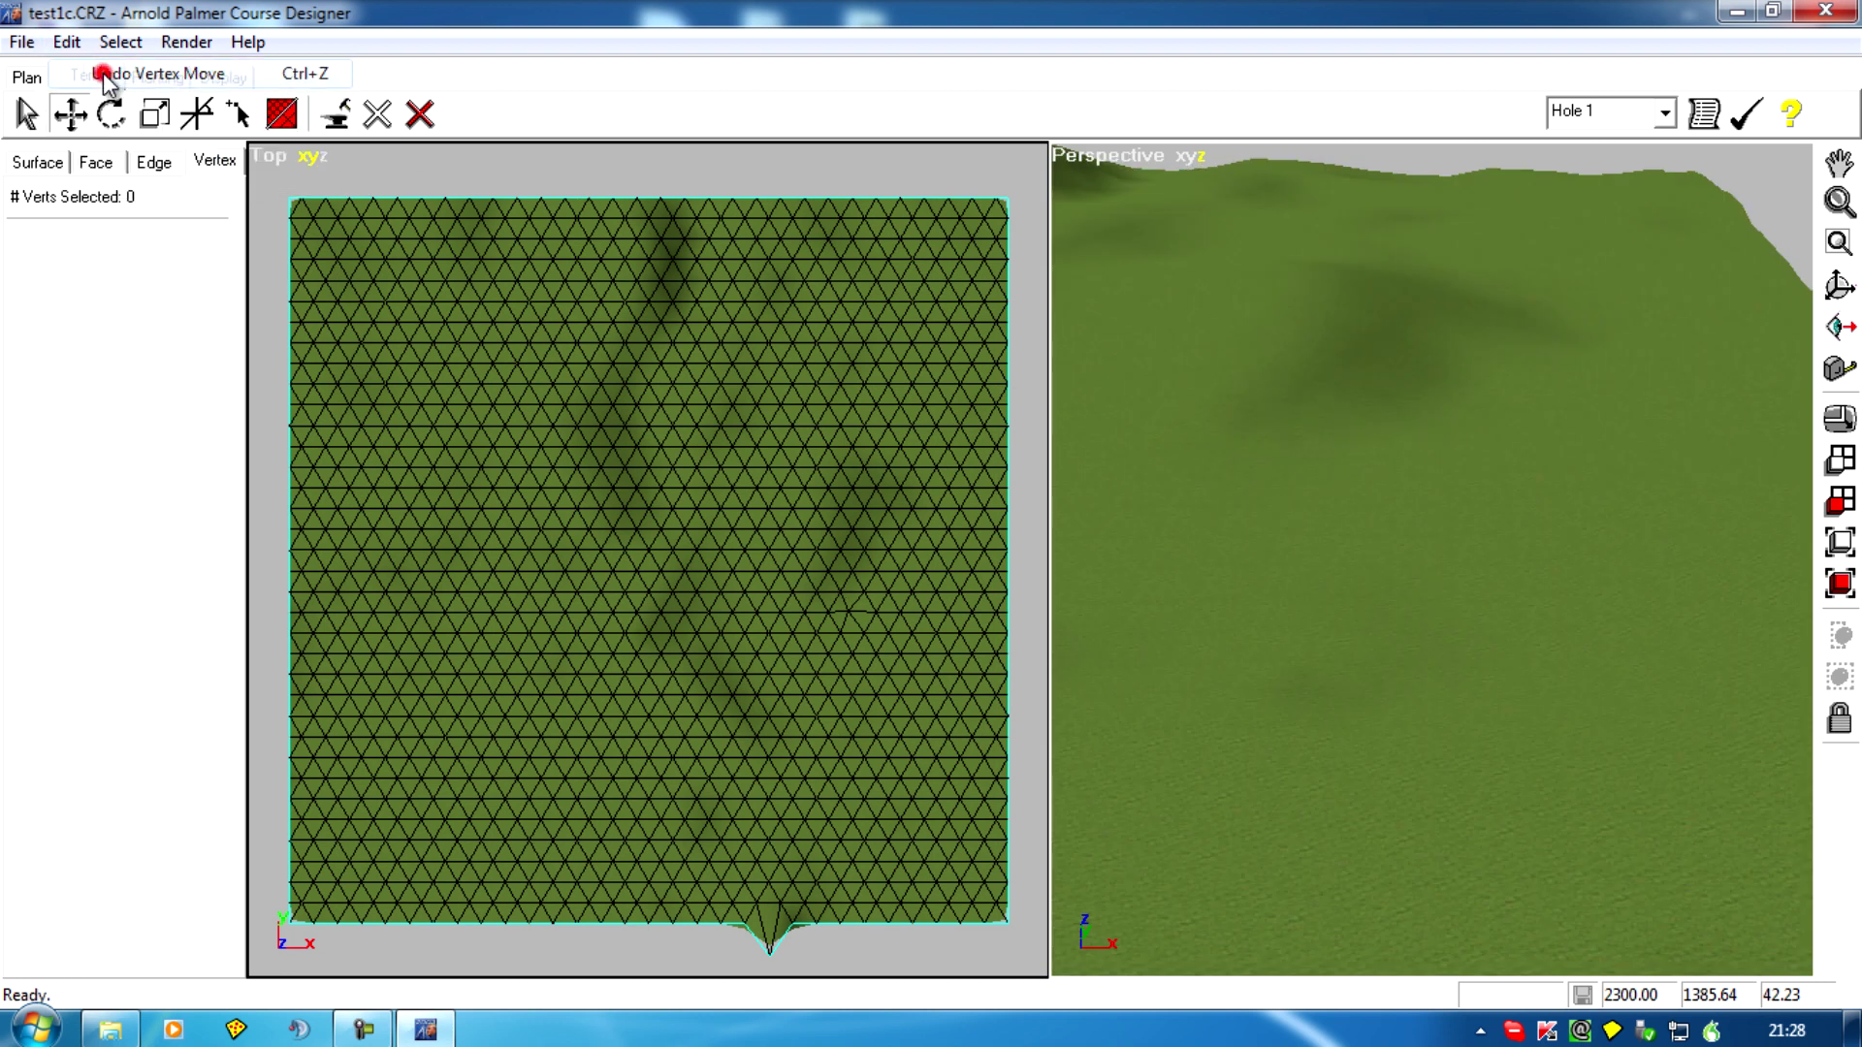
Step: Clear the selection and box-select the five vertices centred around X 2347, Y 1300 in the Perspective view
right_drag(1299, 493, 1202, 473)
click(1373, 448)
click(1216, 439)
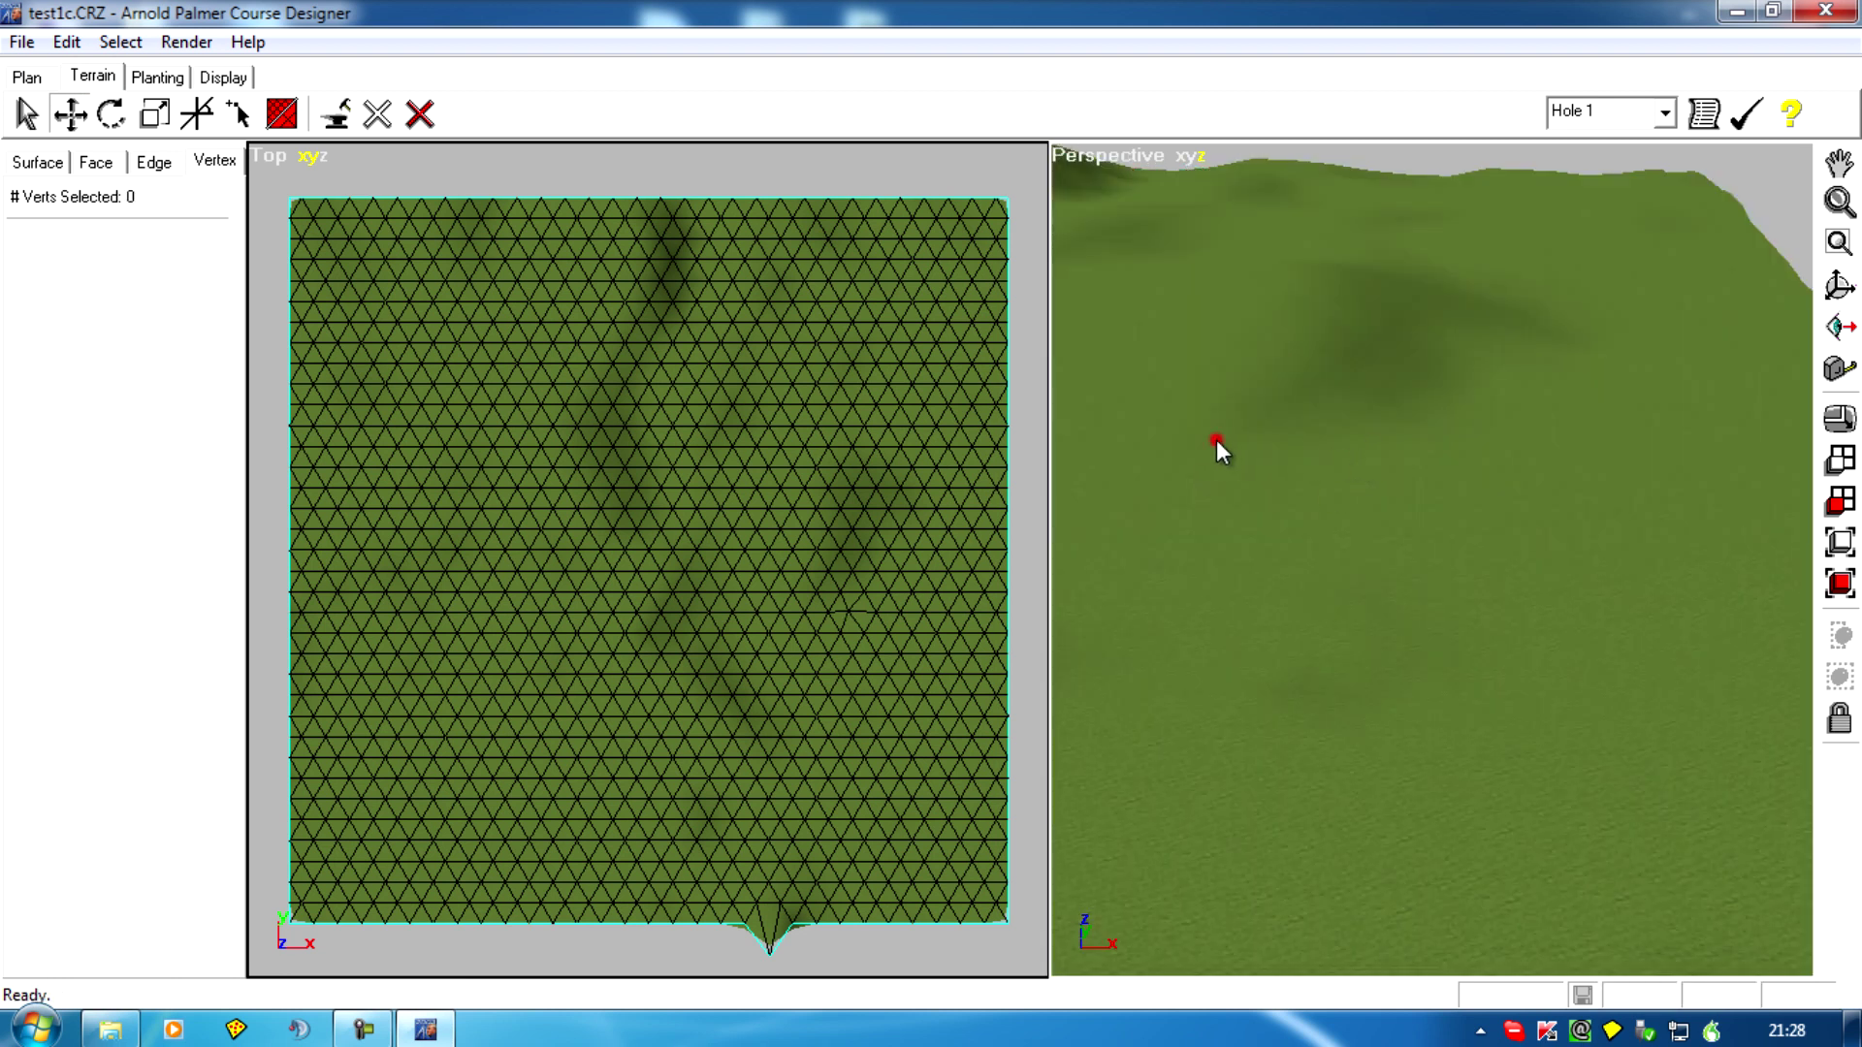
mouse_move(1348, 760)
right_down()
mouse_move(1355, 696)
mouse_move(1407, 977)
mouse_move(1376, 900)
right_up()
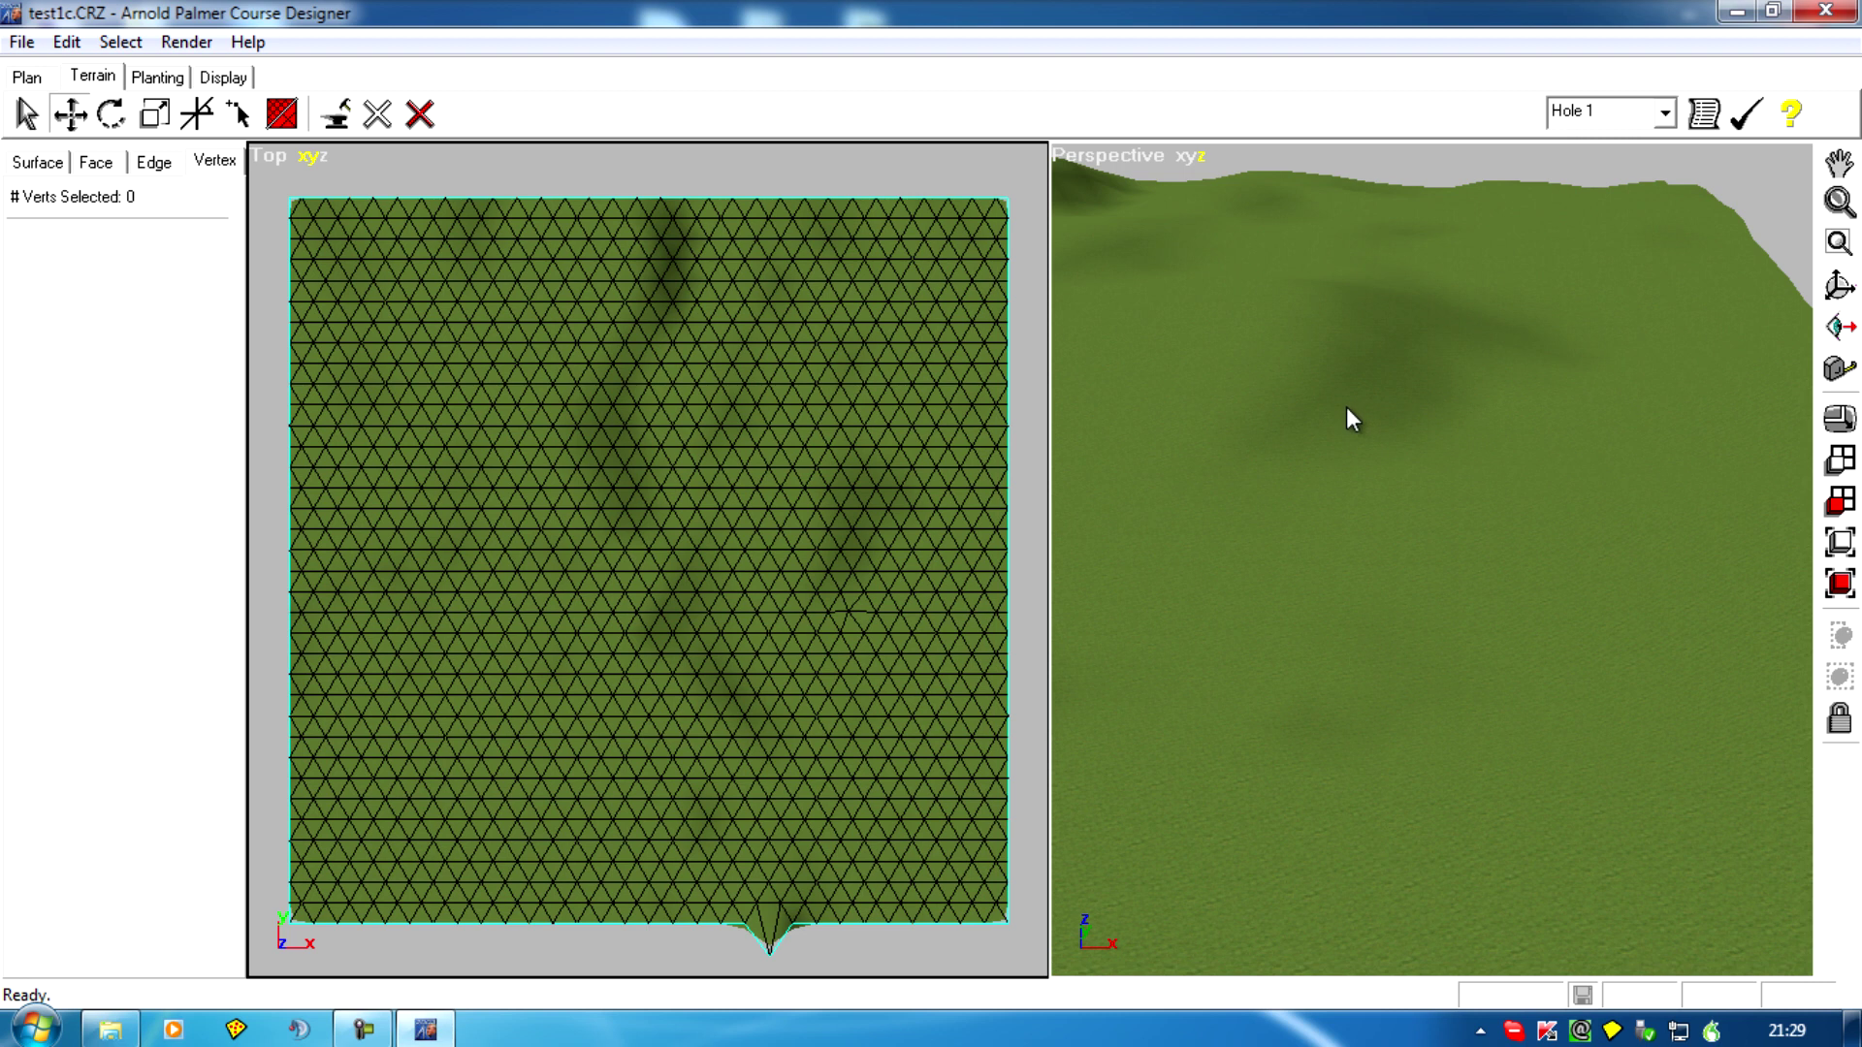
drag(1400, 487, 1464, 532)
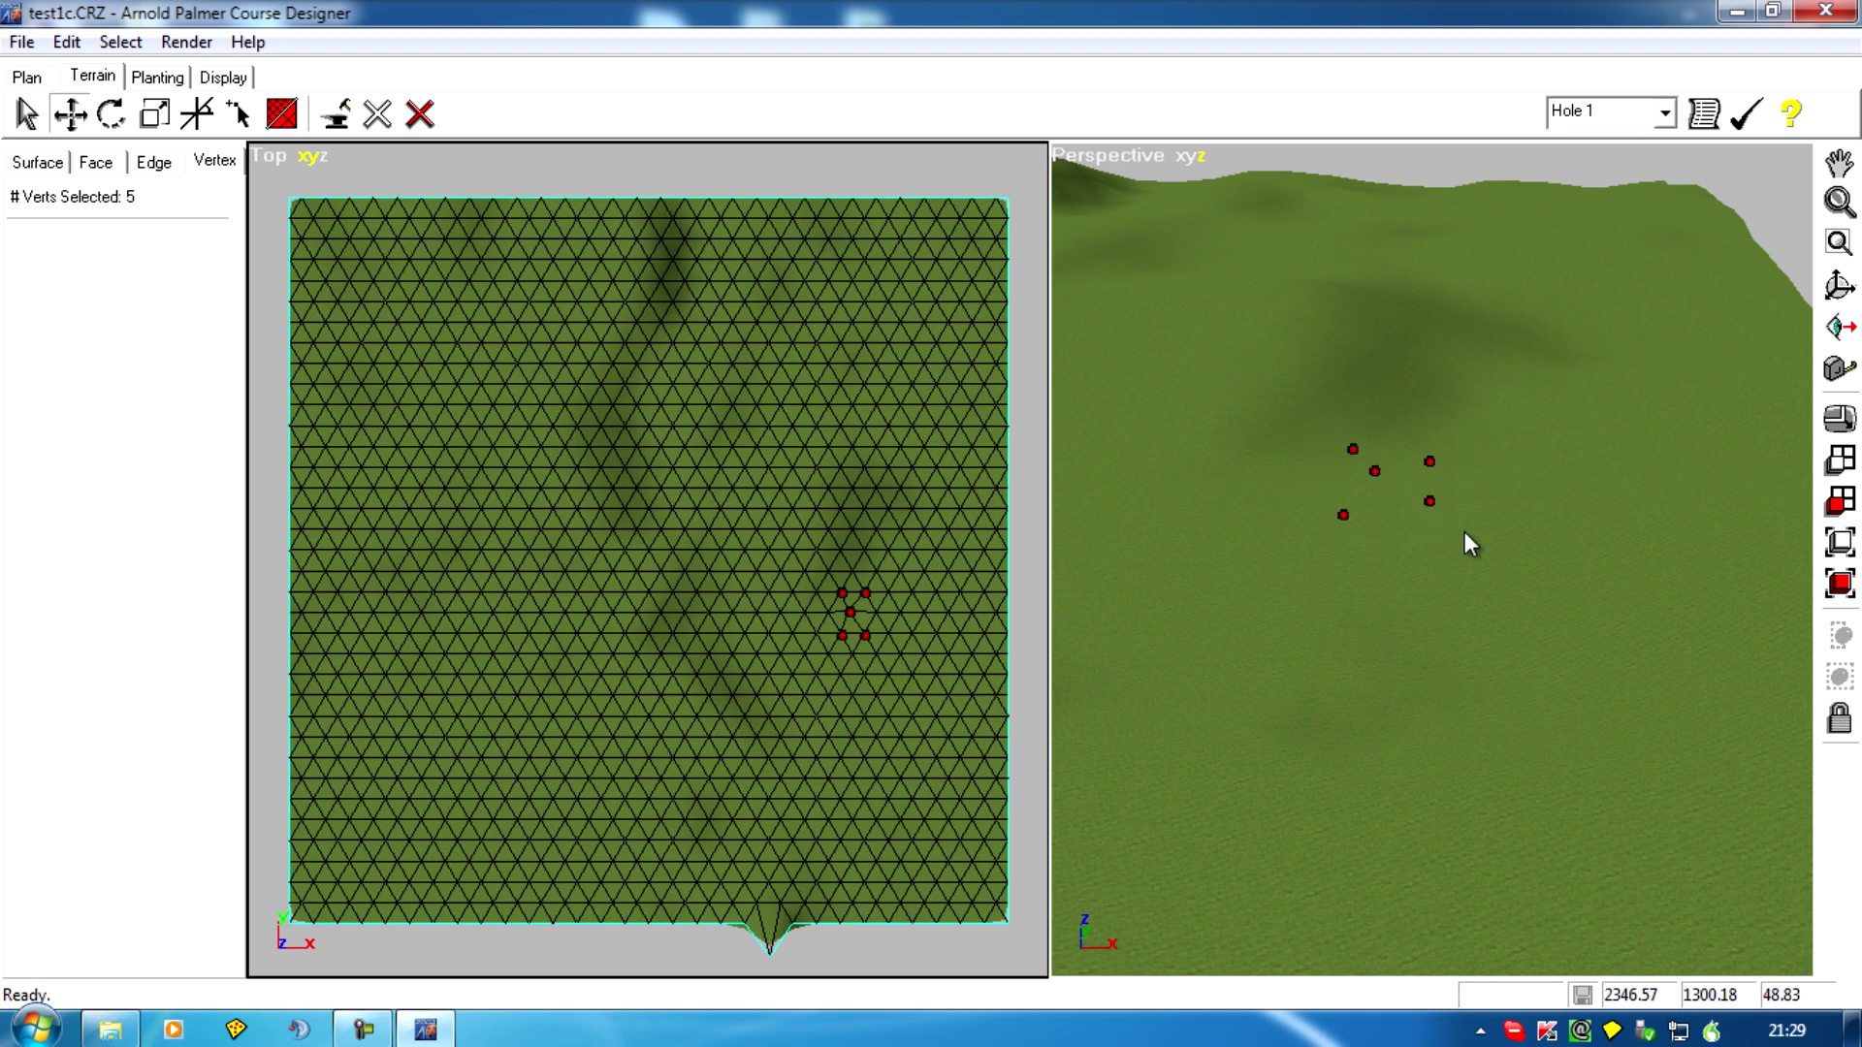
Step: Replace the group selection with the single vertex at X 2332.85, Y 1304.76 using a selection box
right_drag(1181, 580, 1183, 582)
drag(1268, 483, 1474, 549)
drag(1271, 392, 1374, 459)
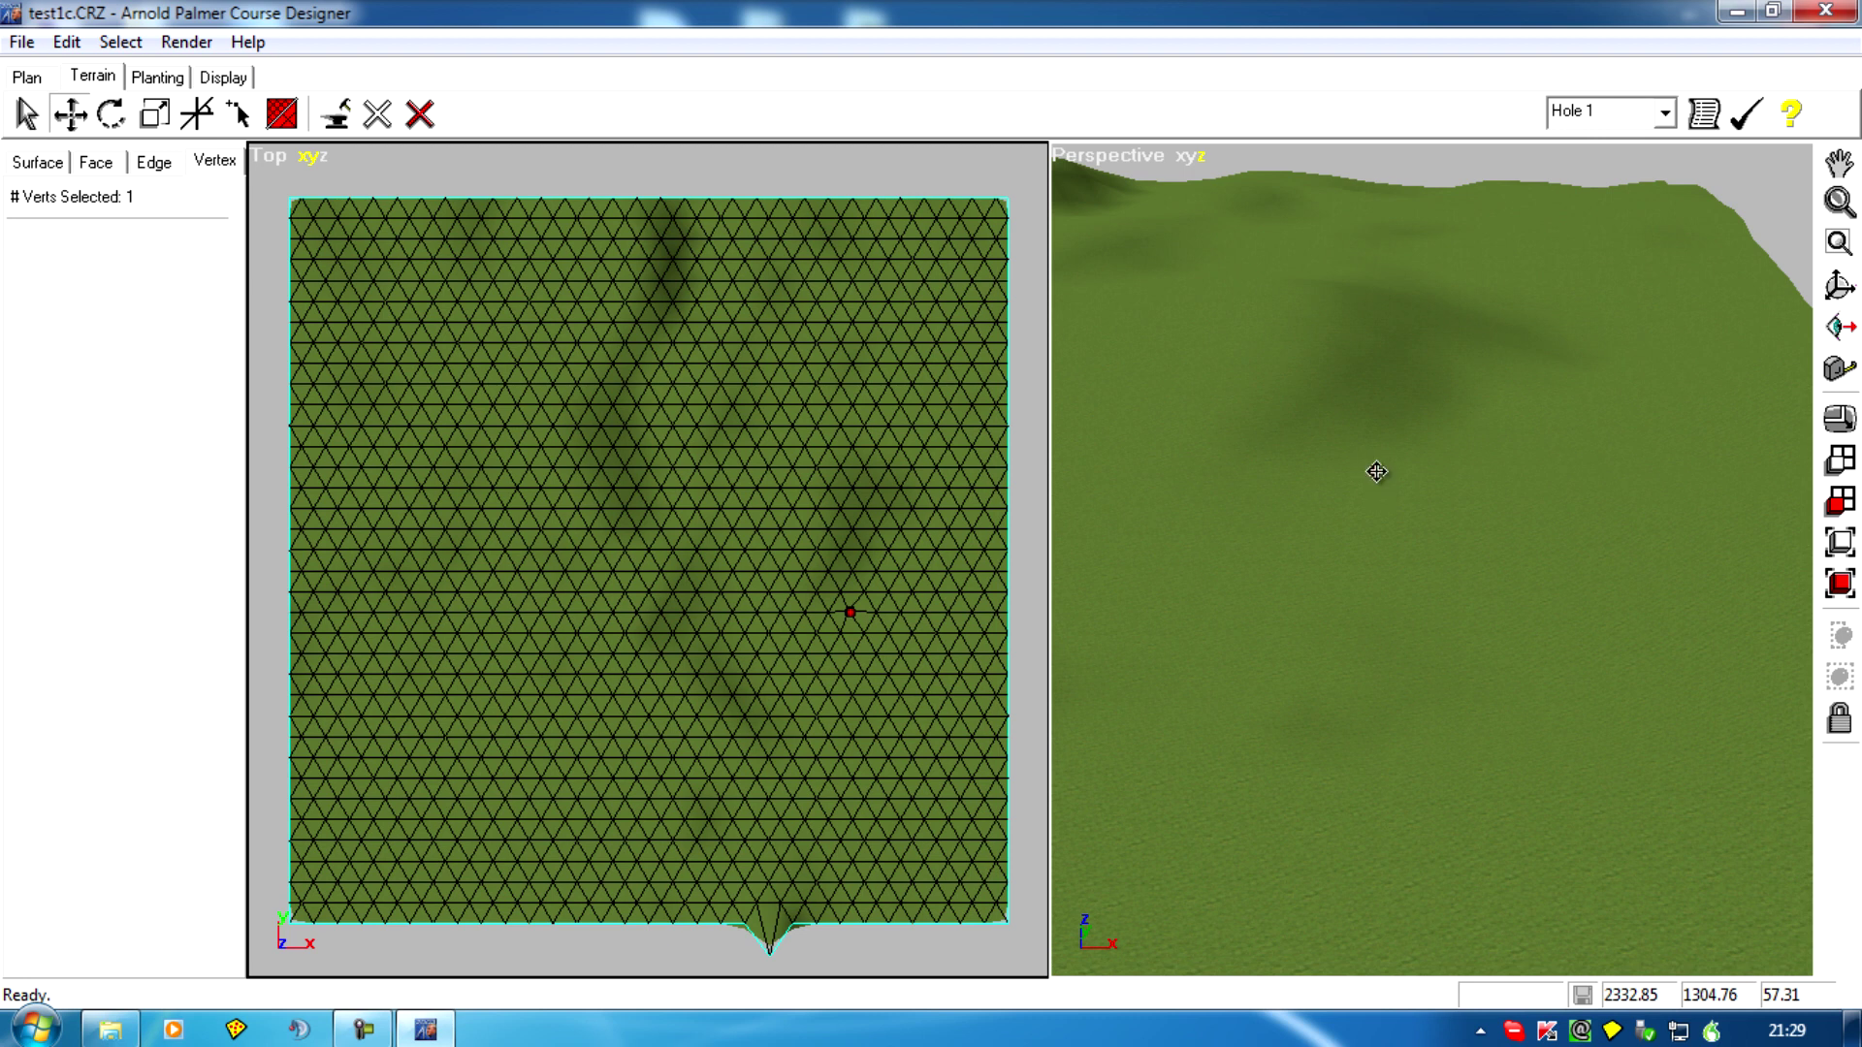
Step: Box-select the two vertices centred at X 2350, Y 1039.23 and add the neighbouring vertex on the same row to the selection
mouse_move(1308, 593)
right_down()
mouse_move(1309, 631)
mouse_move(1321, 609)
mouse_move(1464, 674)
mouse_move(1271, 740)
mouse_move(1263, 598)
right_up()
drag(1257, 578, 1459, 627)
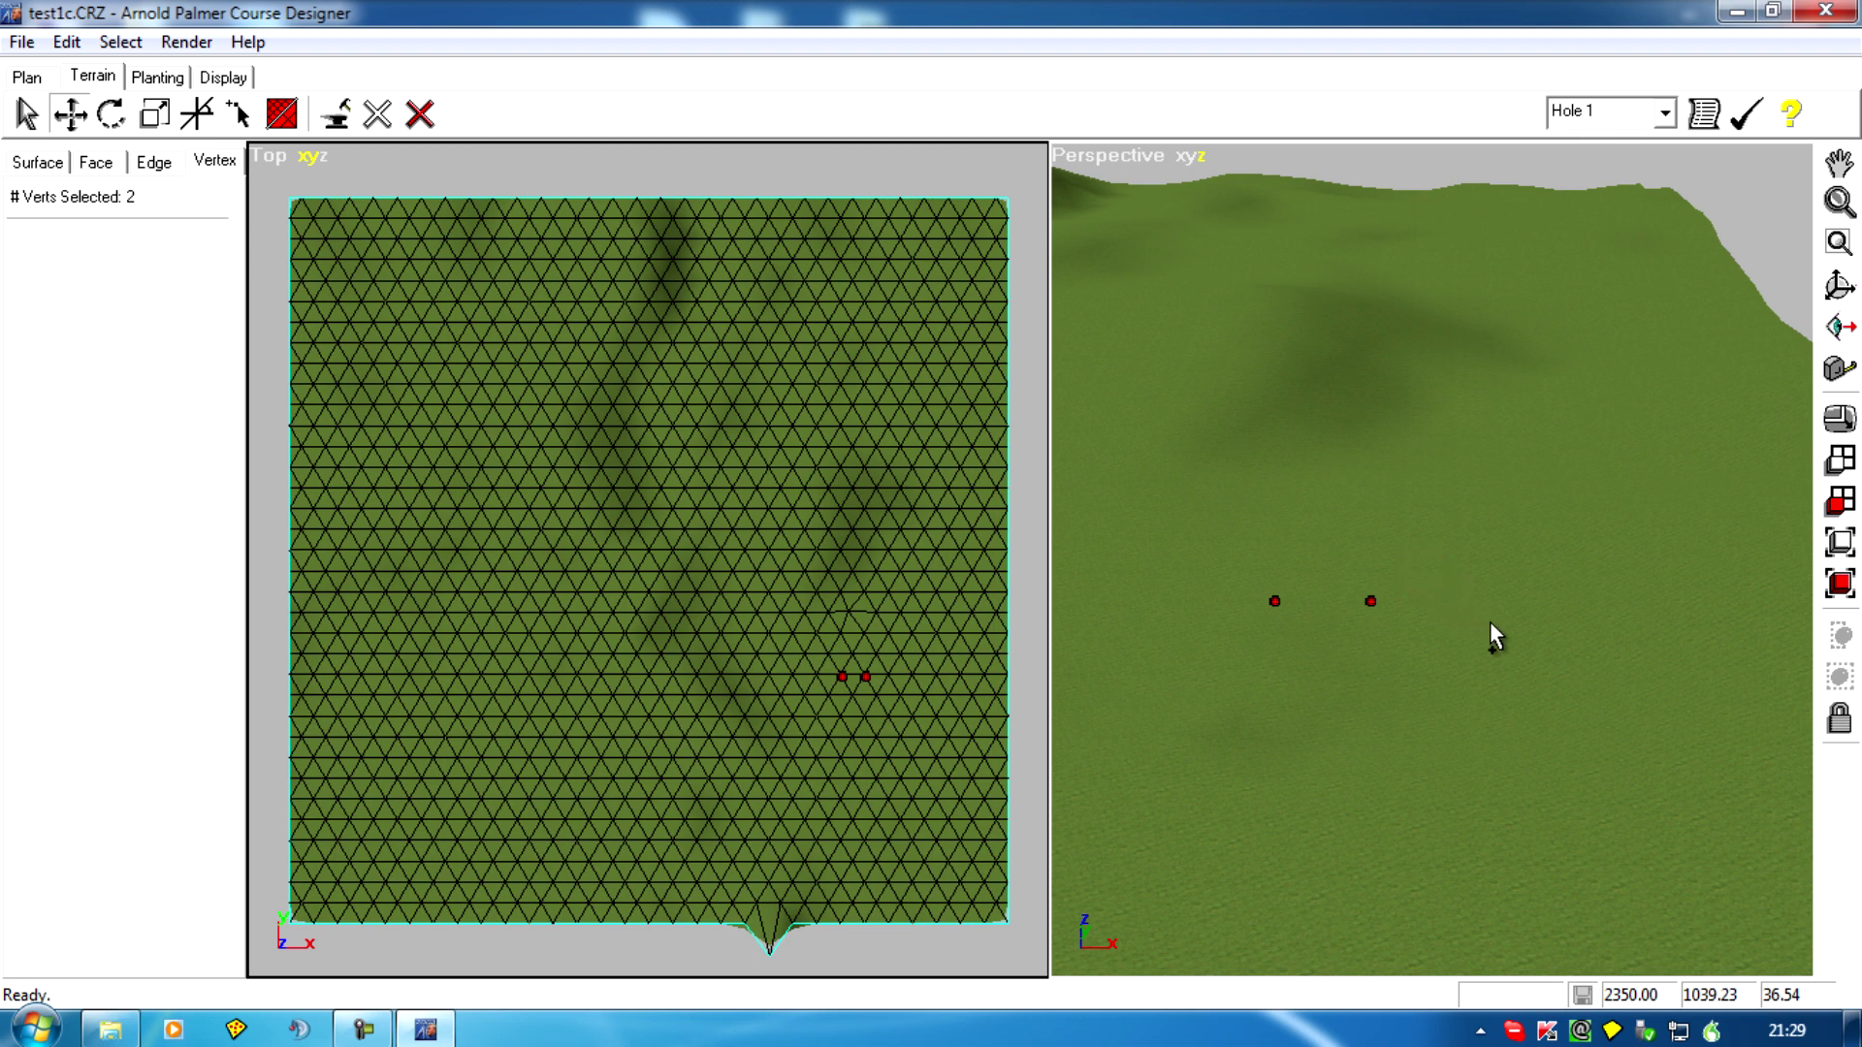
ctrl+drag(1453, 582, 1506, 645)
Step: Lower the three selected vertices together to about Z -1.3, then raise them to about Z 63
mouse_move(1263, 634)
right_down()
mouse_move(1380, 736)
mouse_move(1275, 581)
right_up()
drag(1273, 600, 1304, 634)
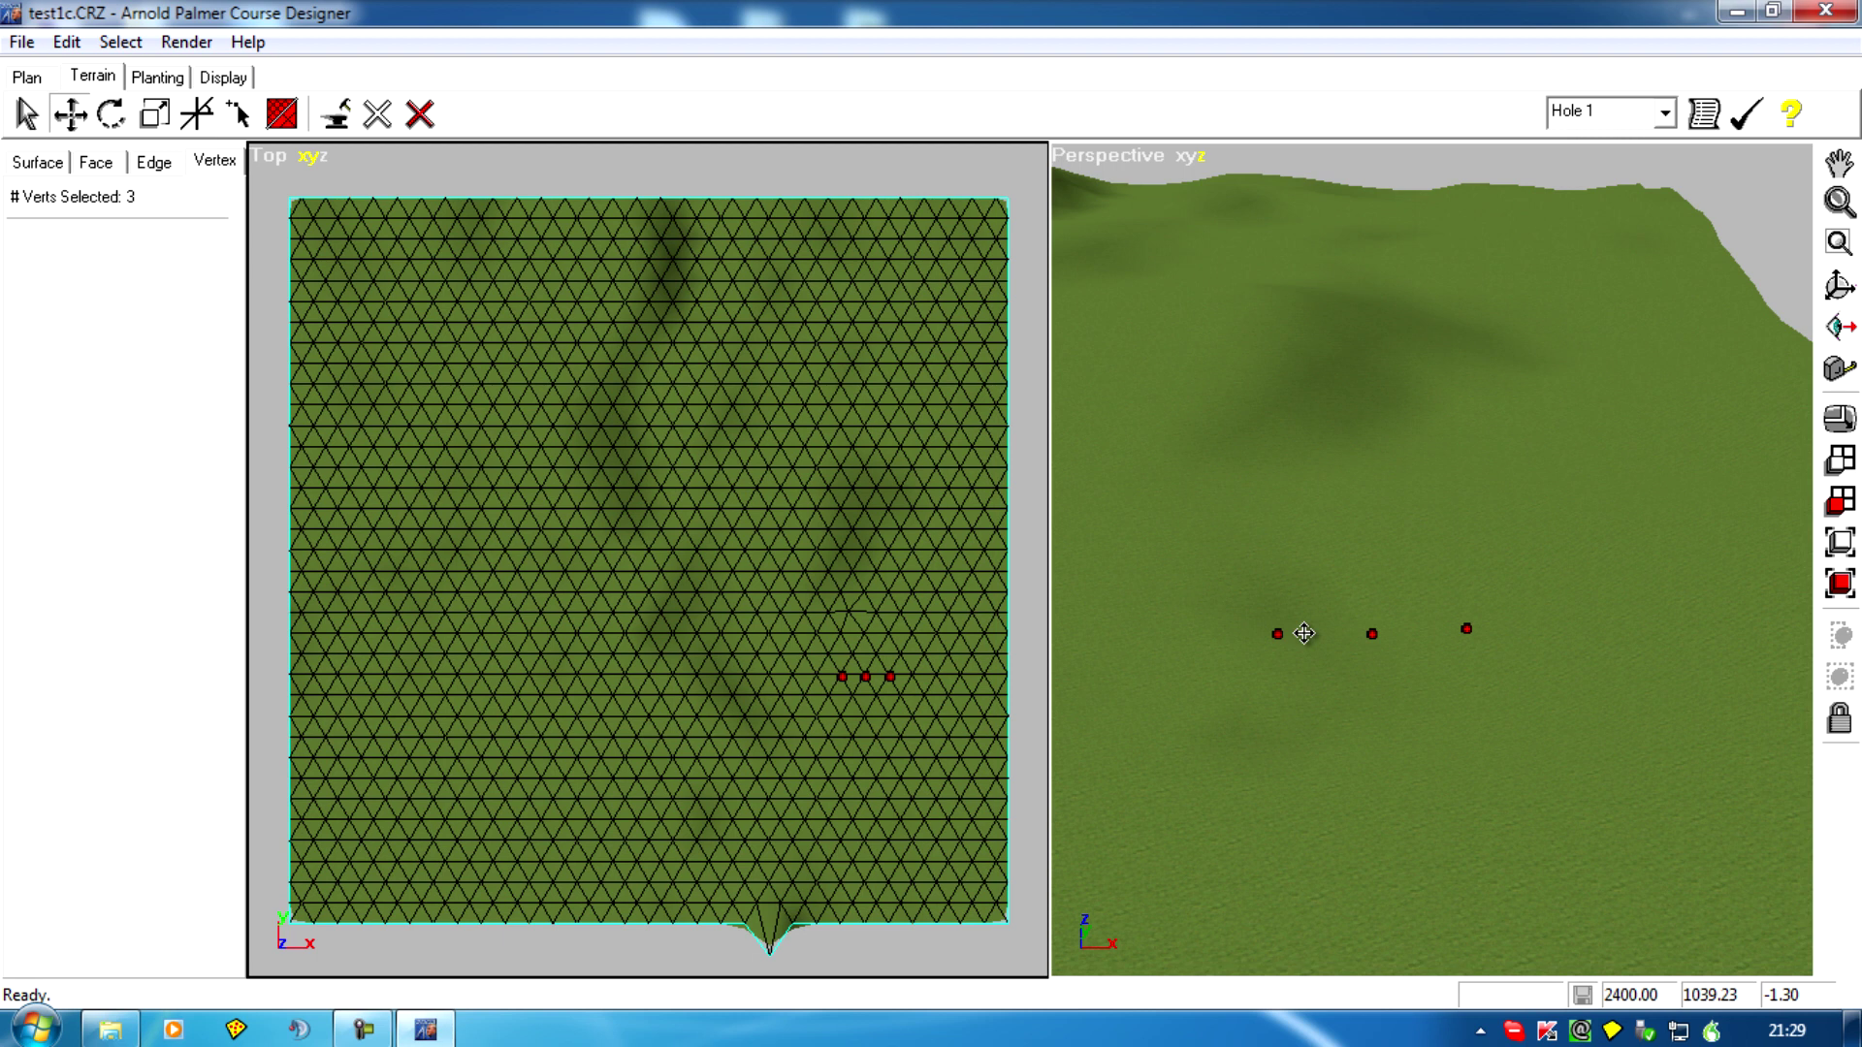
drag(1304, 633, 1305, 580)
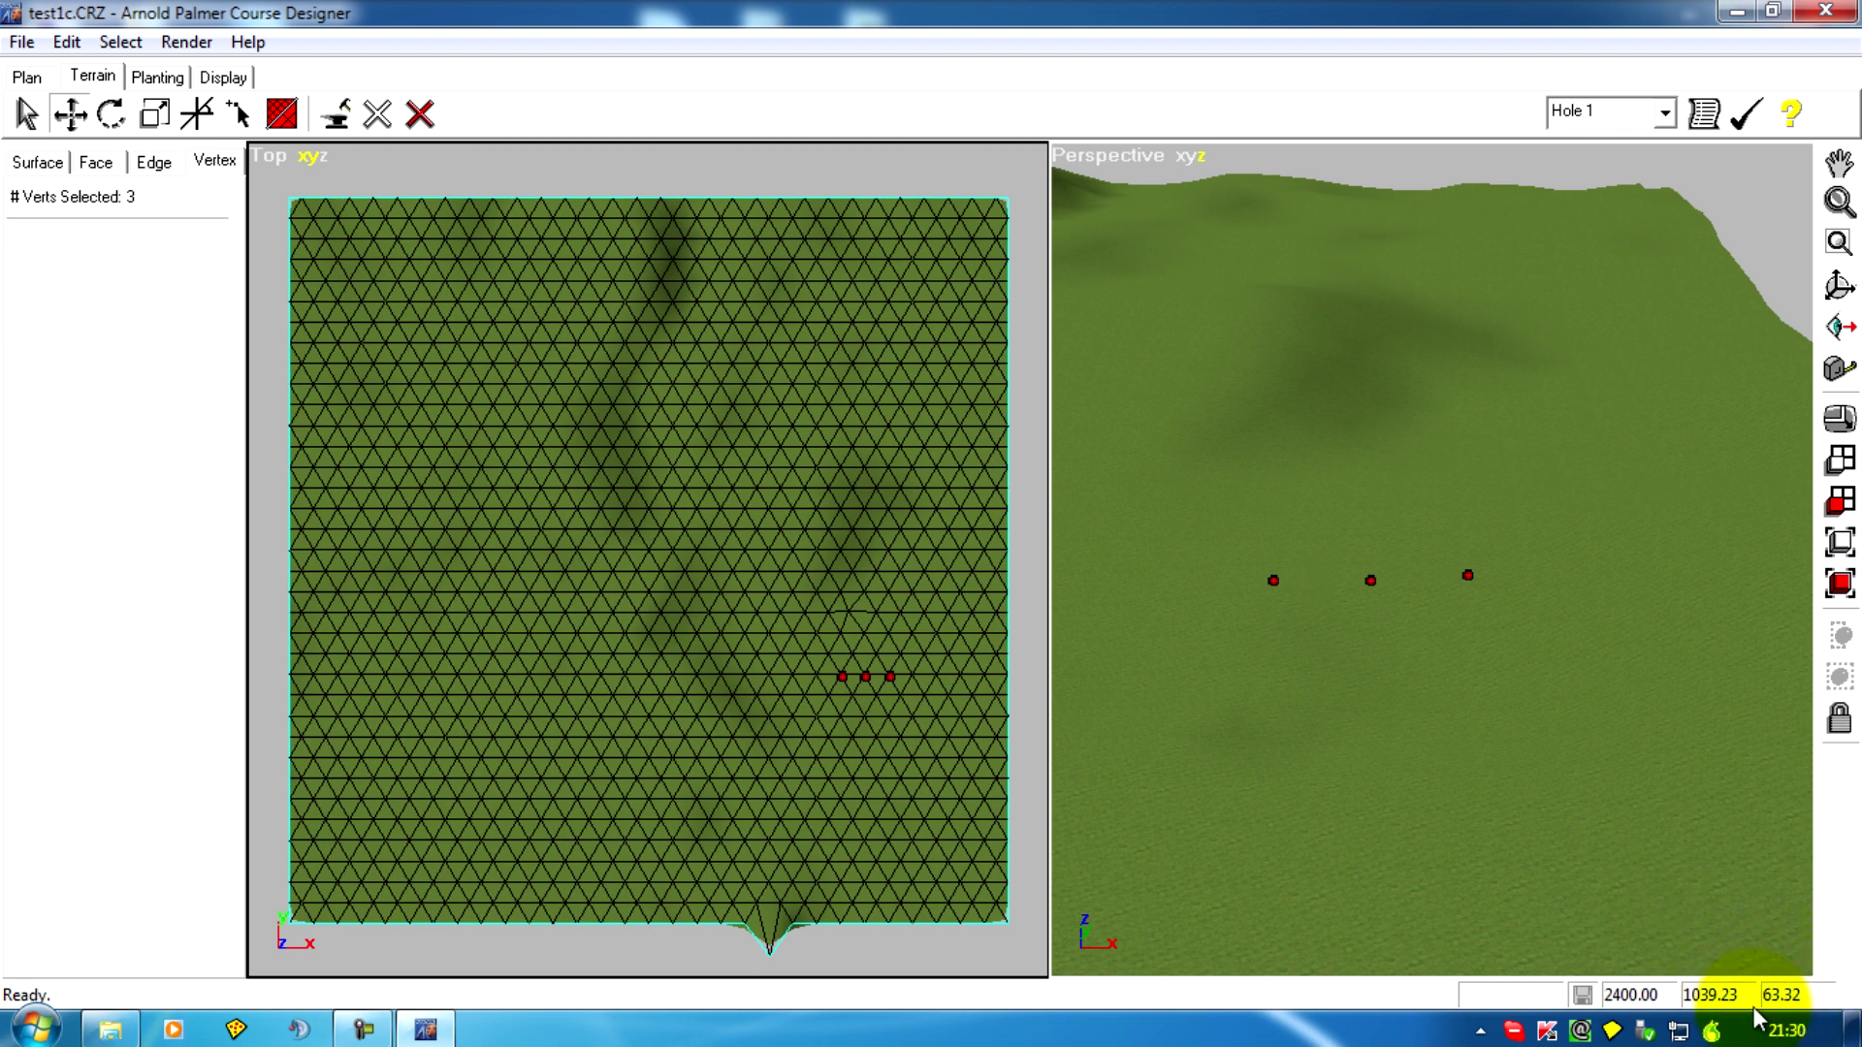
Step: Examine the raised vertices and the surrounding terrain from several distances and angles in the Perspective view
mouse_move(1302, 741)
right_down()
mouse_move(1200, 118)
mouse_move(1317, 347)
right_up()
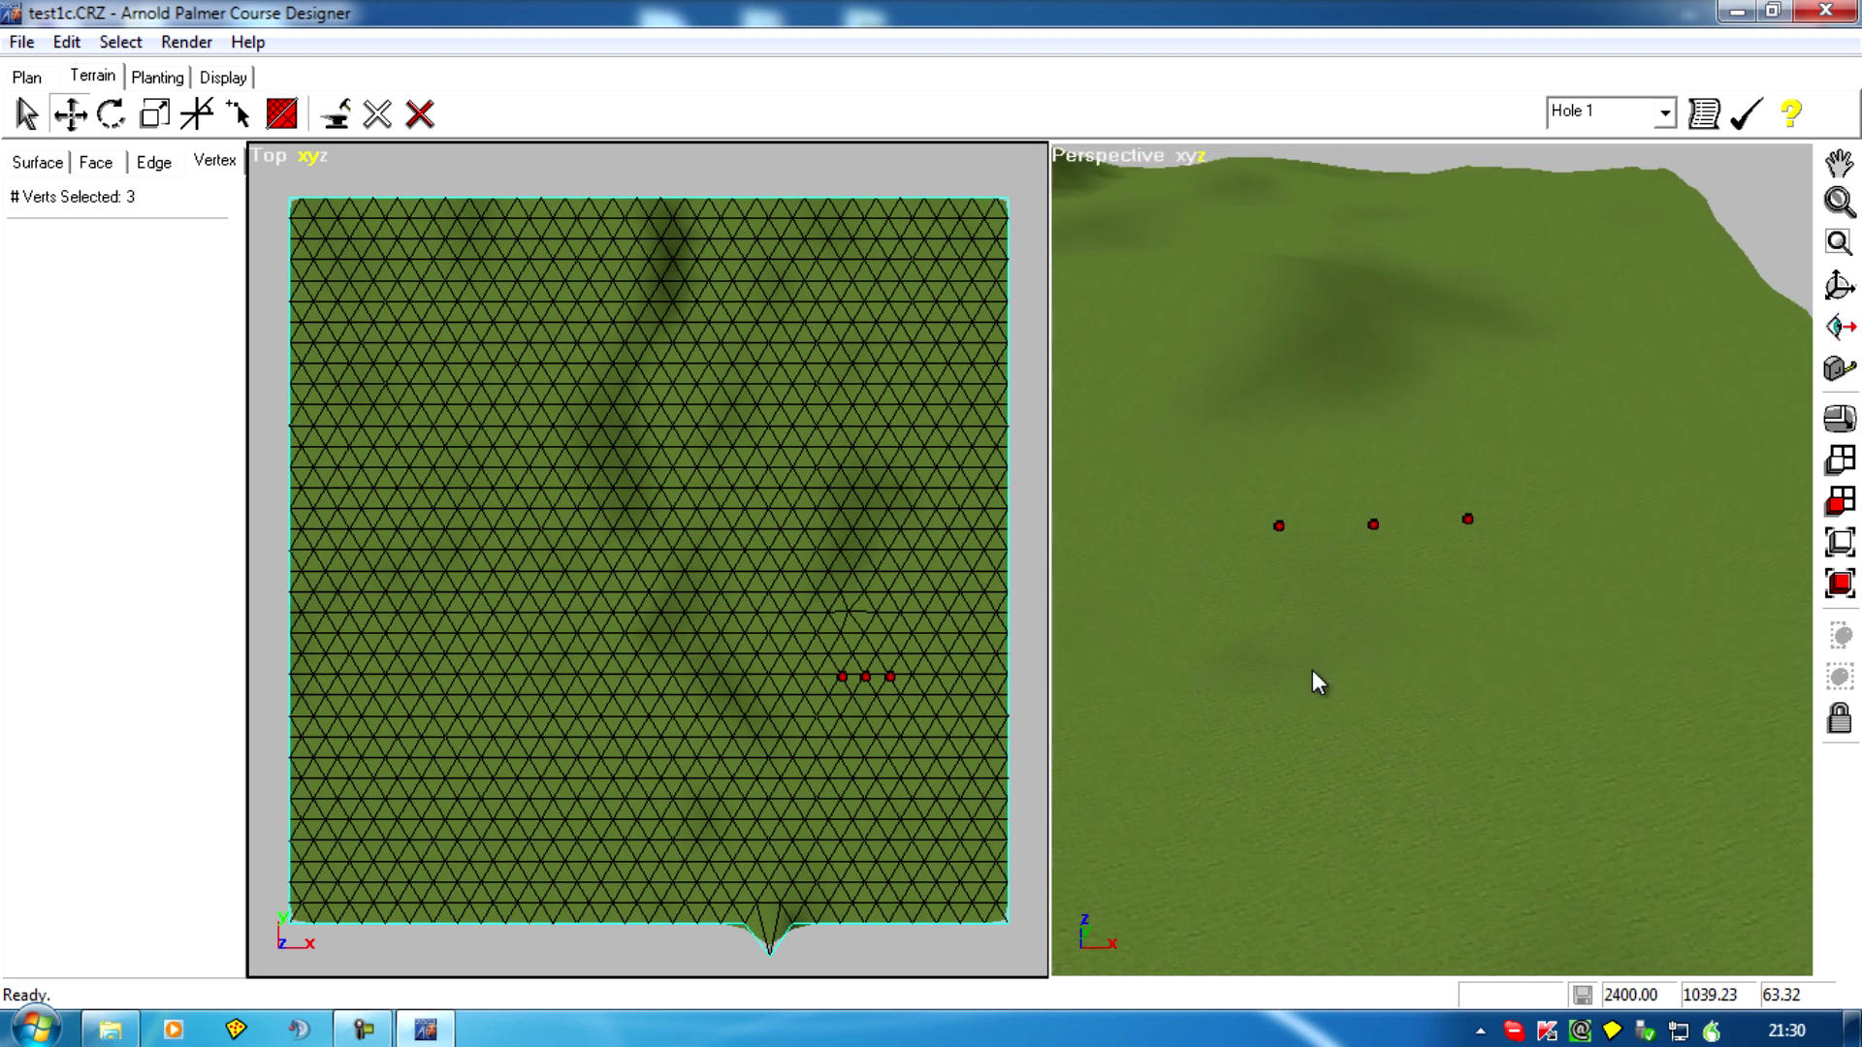
right_drag(1206, 736, 1651, 709)
right_drag(1377, 684, 1458, 707)
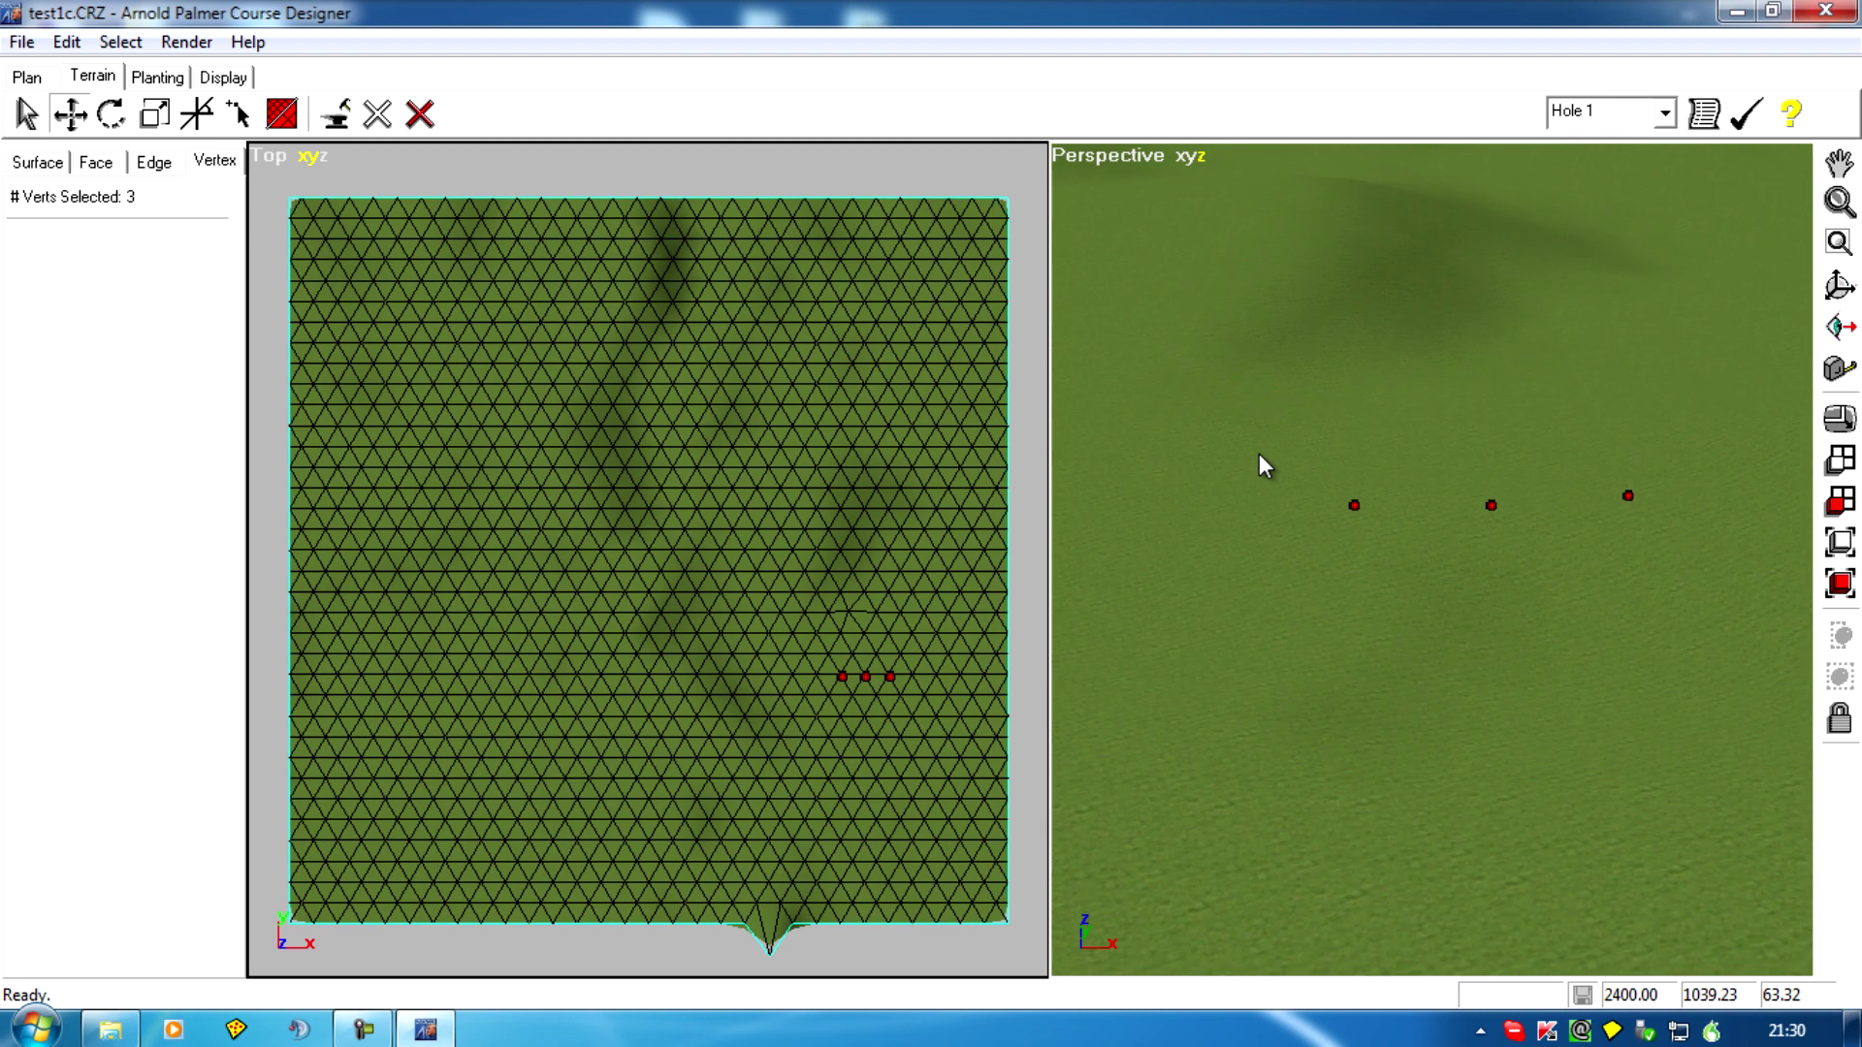
mouse_move(1248, 425)
right_down()
mouse_move(1372, 773)
mouse_move(1273, 611)
right_up()
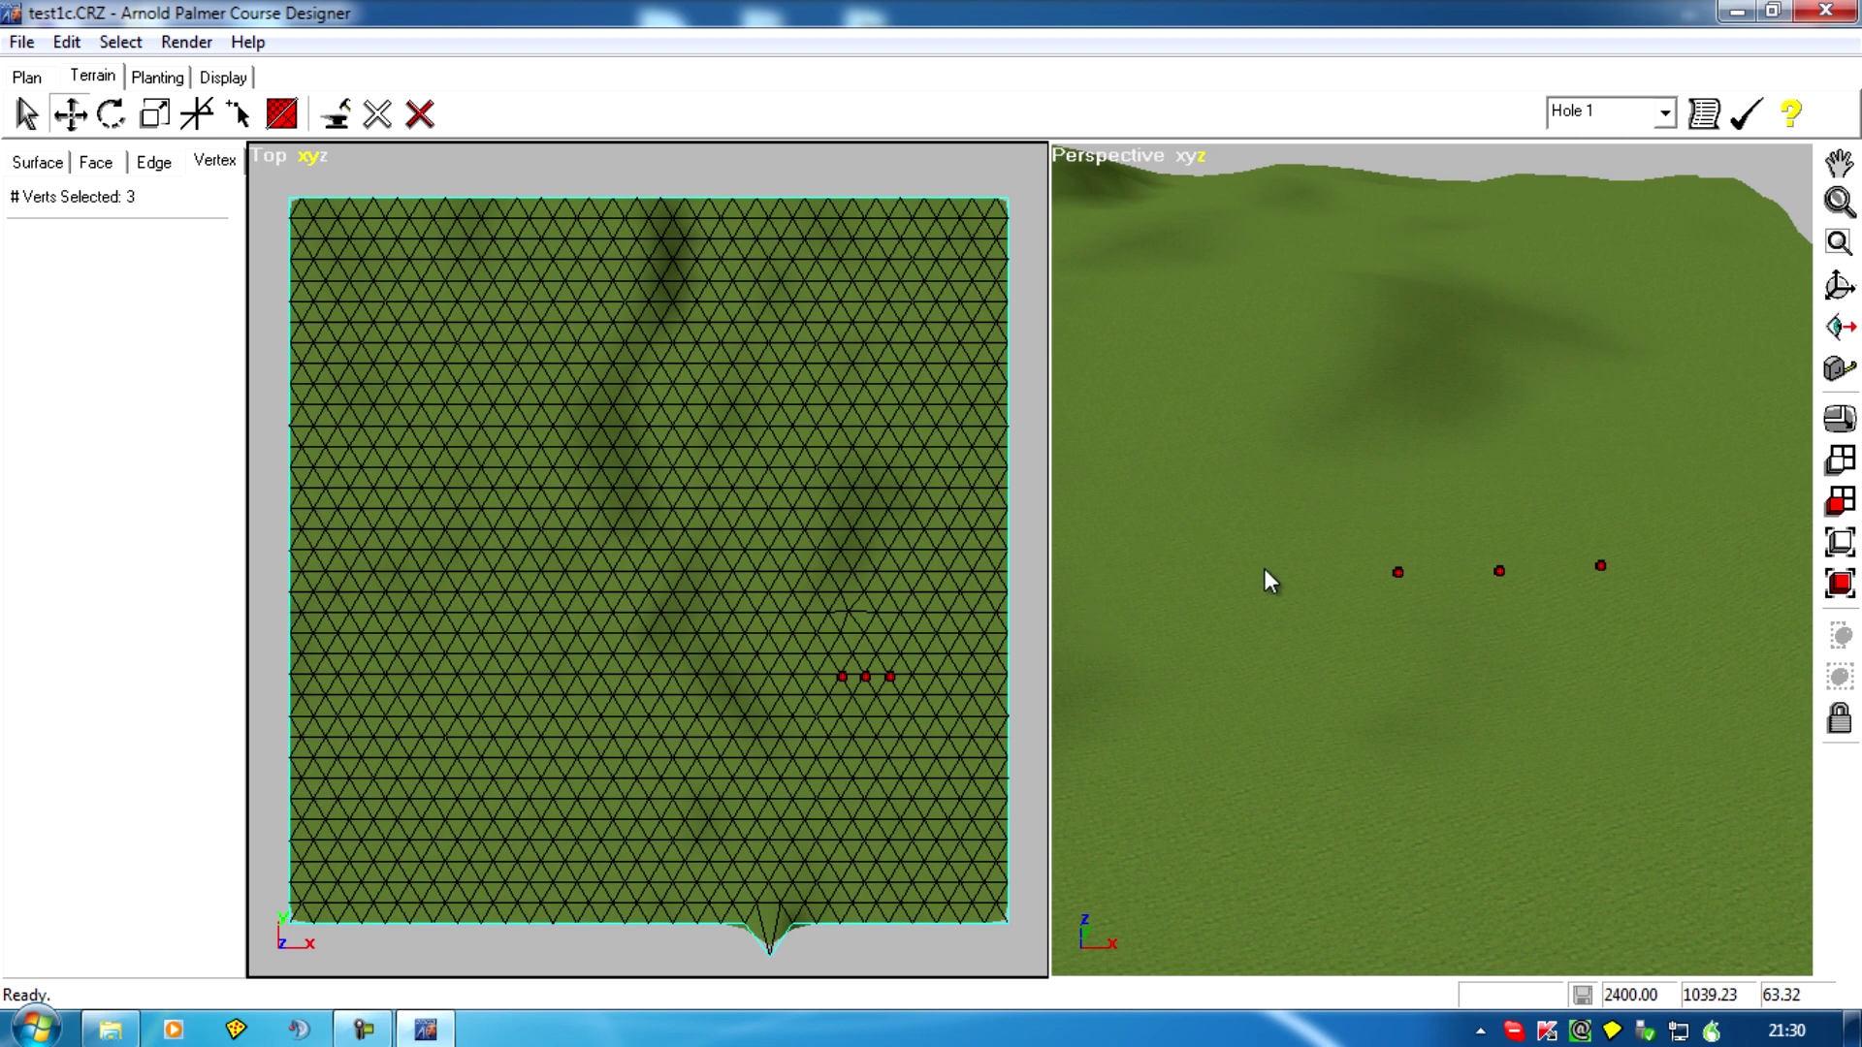
middle_drag(1264, 570, 1411, 675)
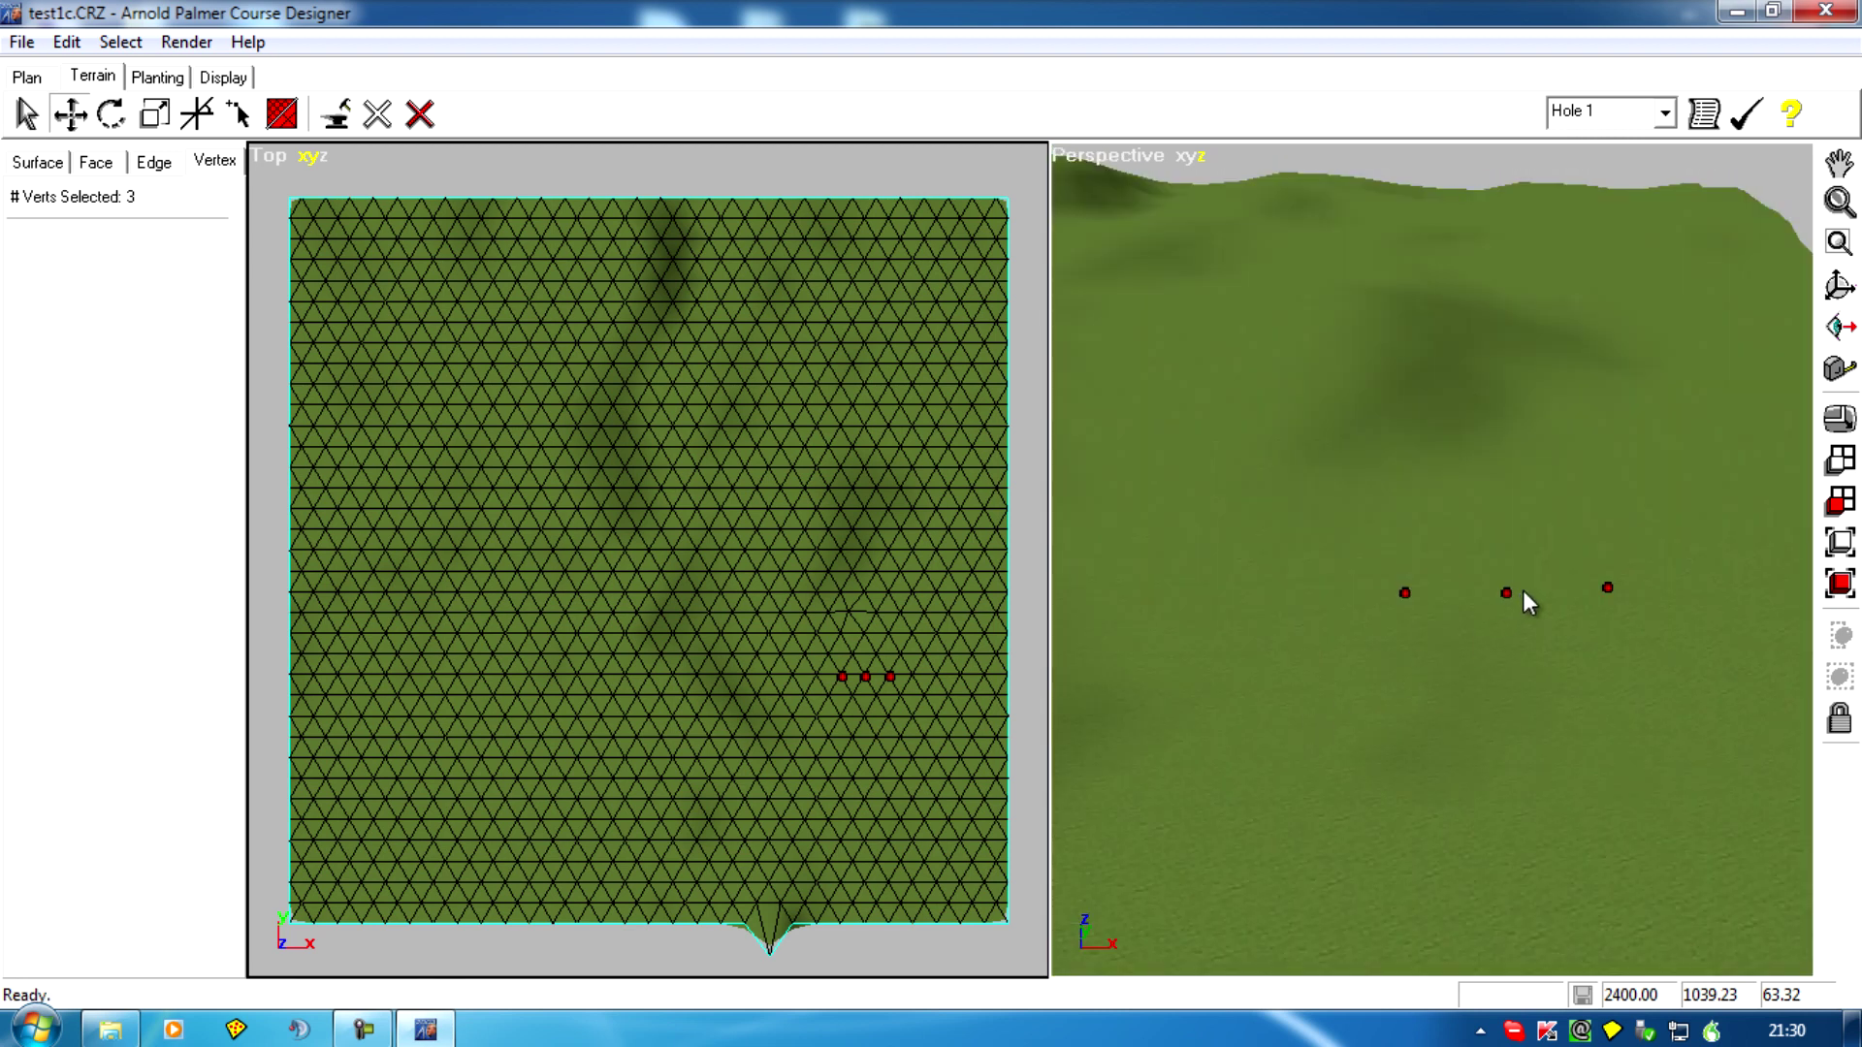
middle_drag(1523, 593, 1289, 811)
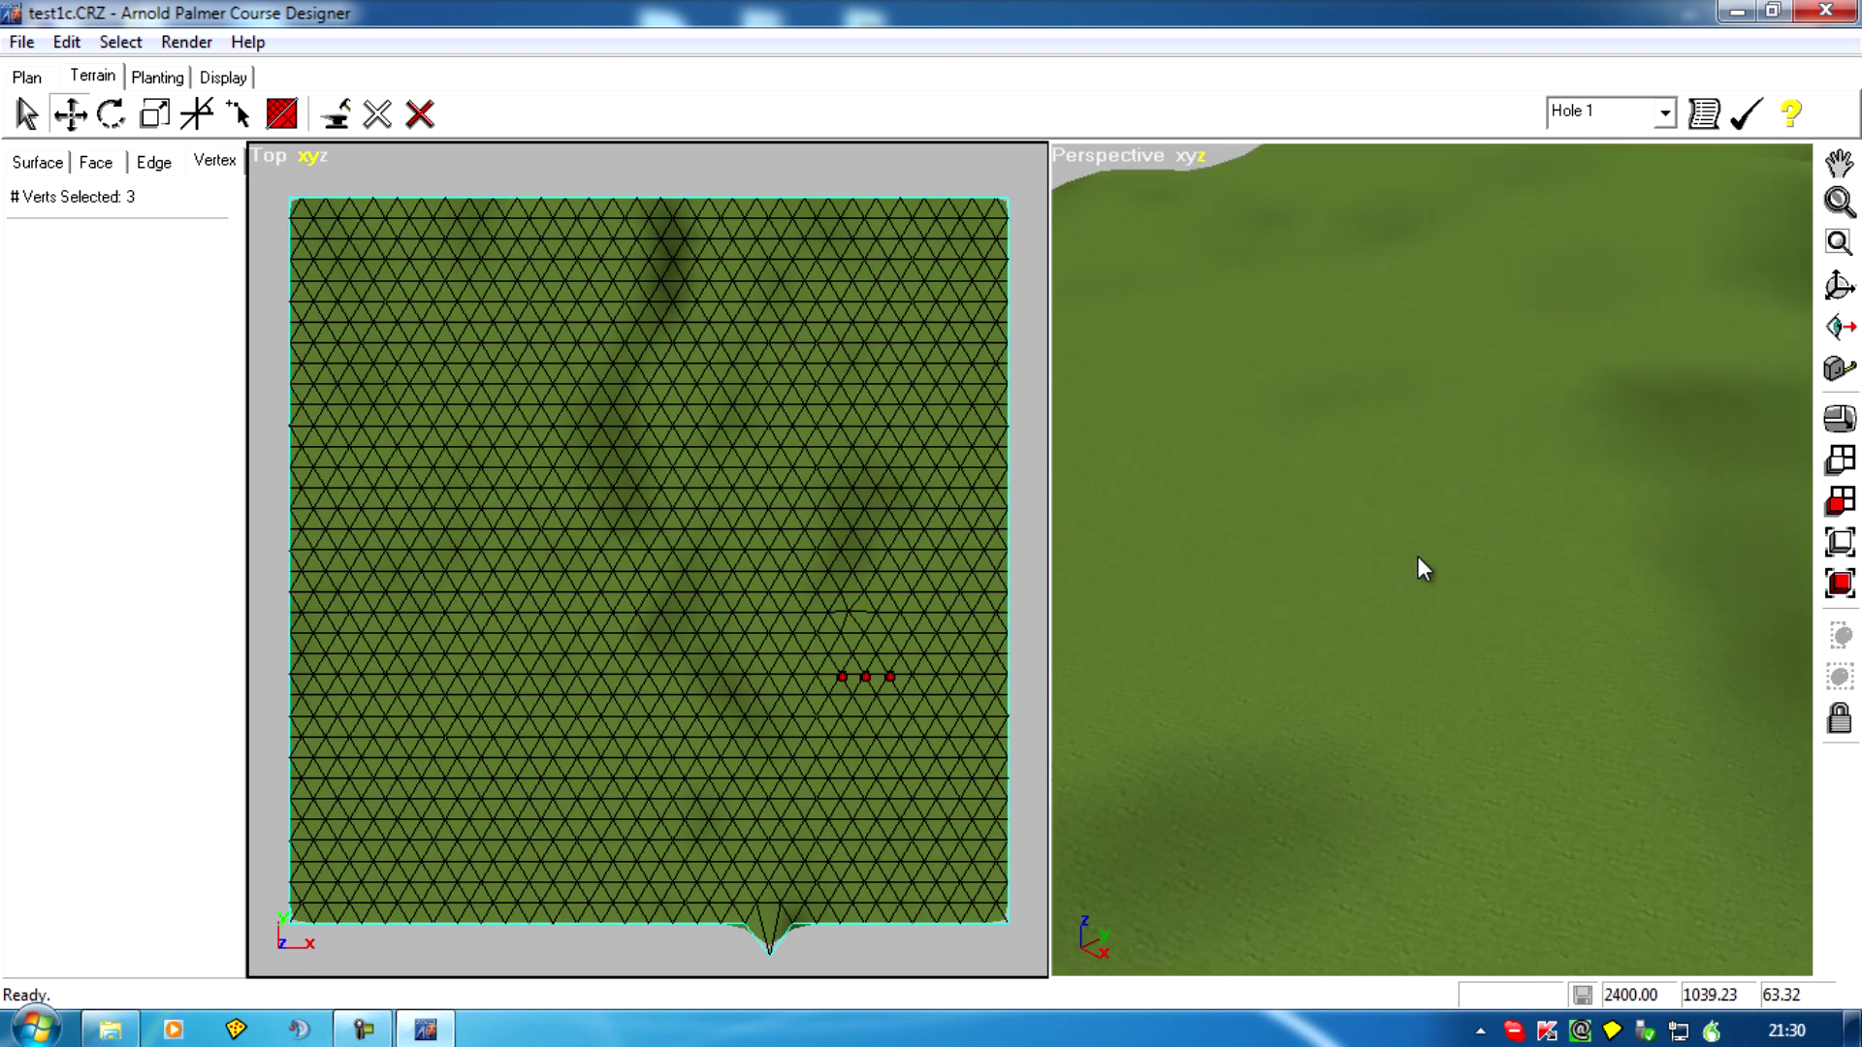
middle_drag(1471, 283, 1578, 691)
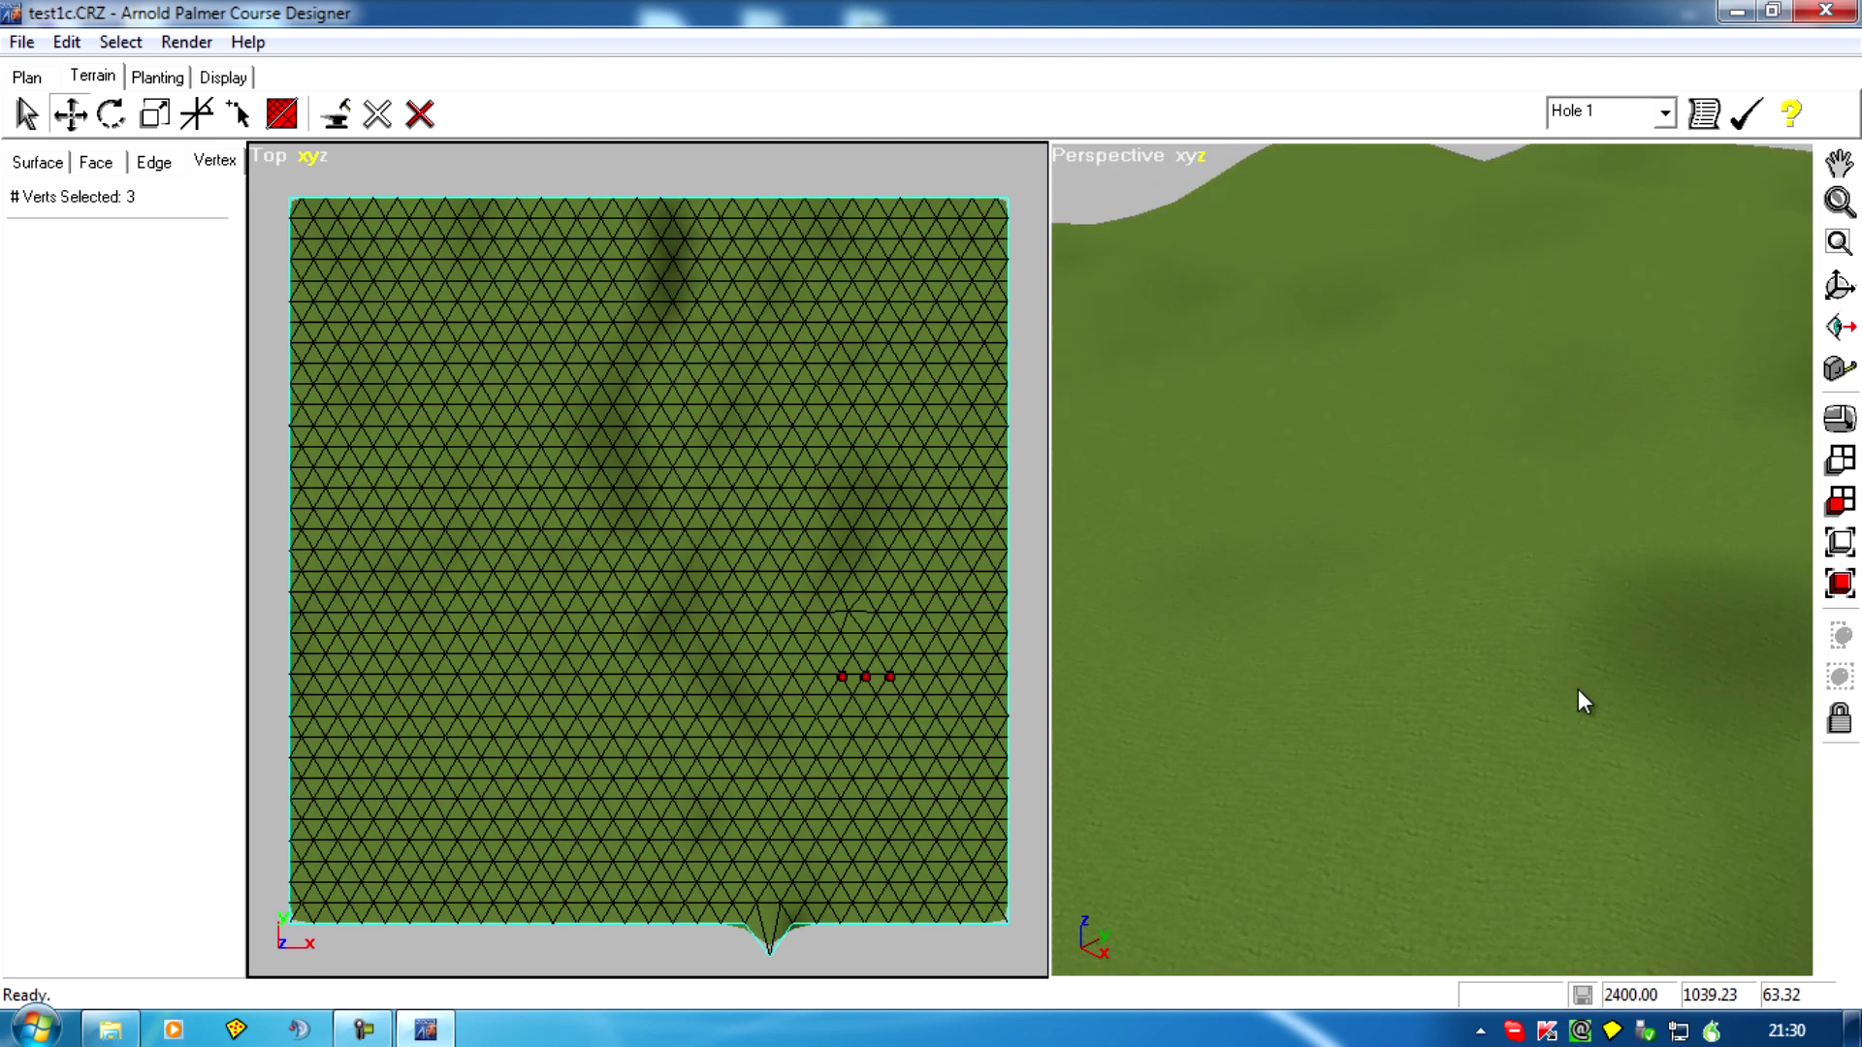
middle_drag(1567, 578, 714, 902)
middle_drag(1484, 466, 959, 788)
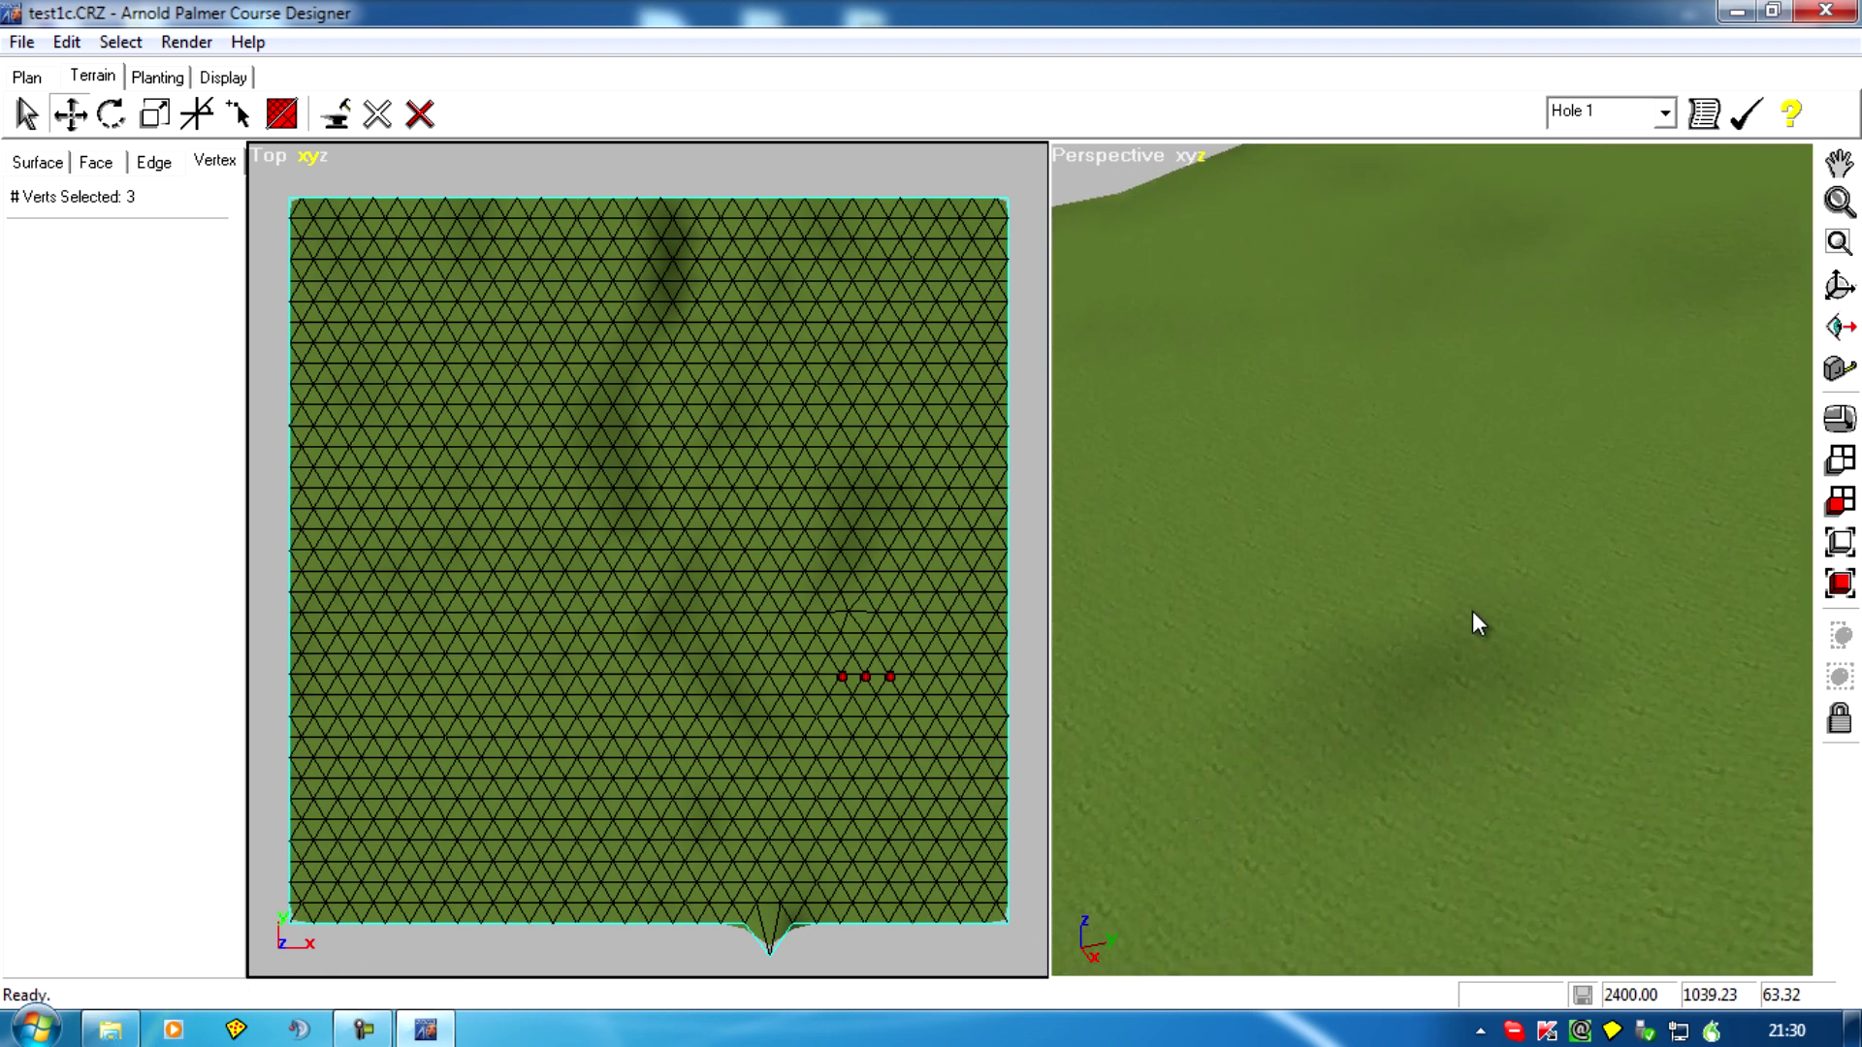
middle_drag(1472, 611, 967, 426)
middle_drag(1340, 450, 1340, 386)
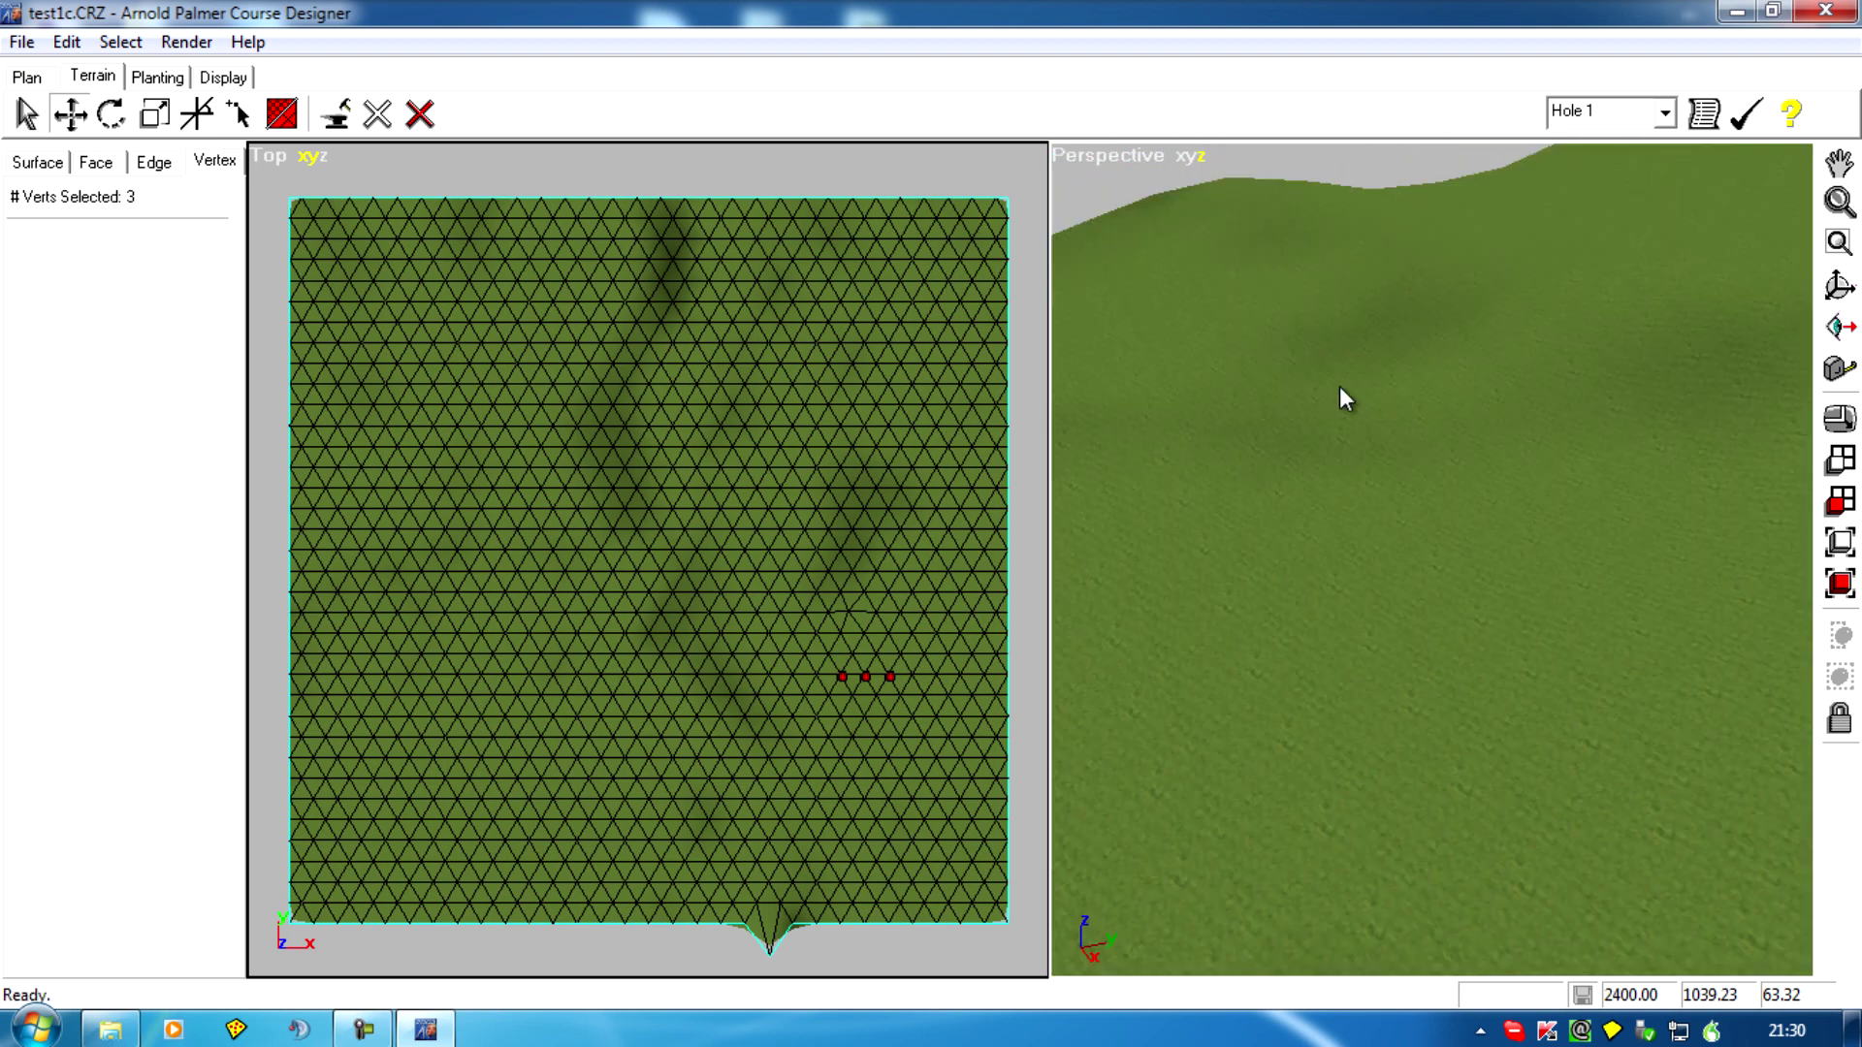
Step: Select the vertex at X 400, Y 1385.64, then box-select the one at X 350, Y 1472.24 instead
click(1335, 310)
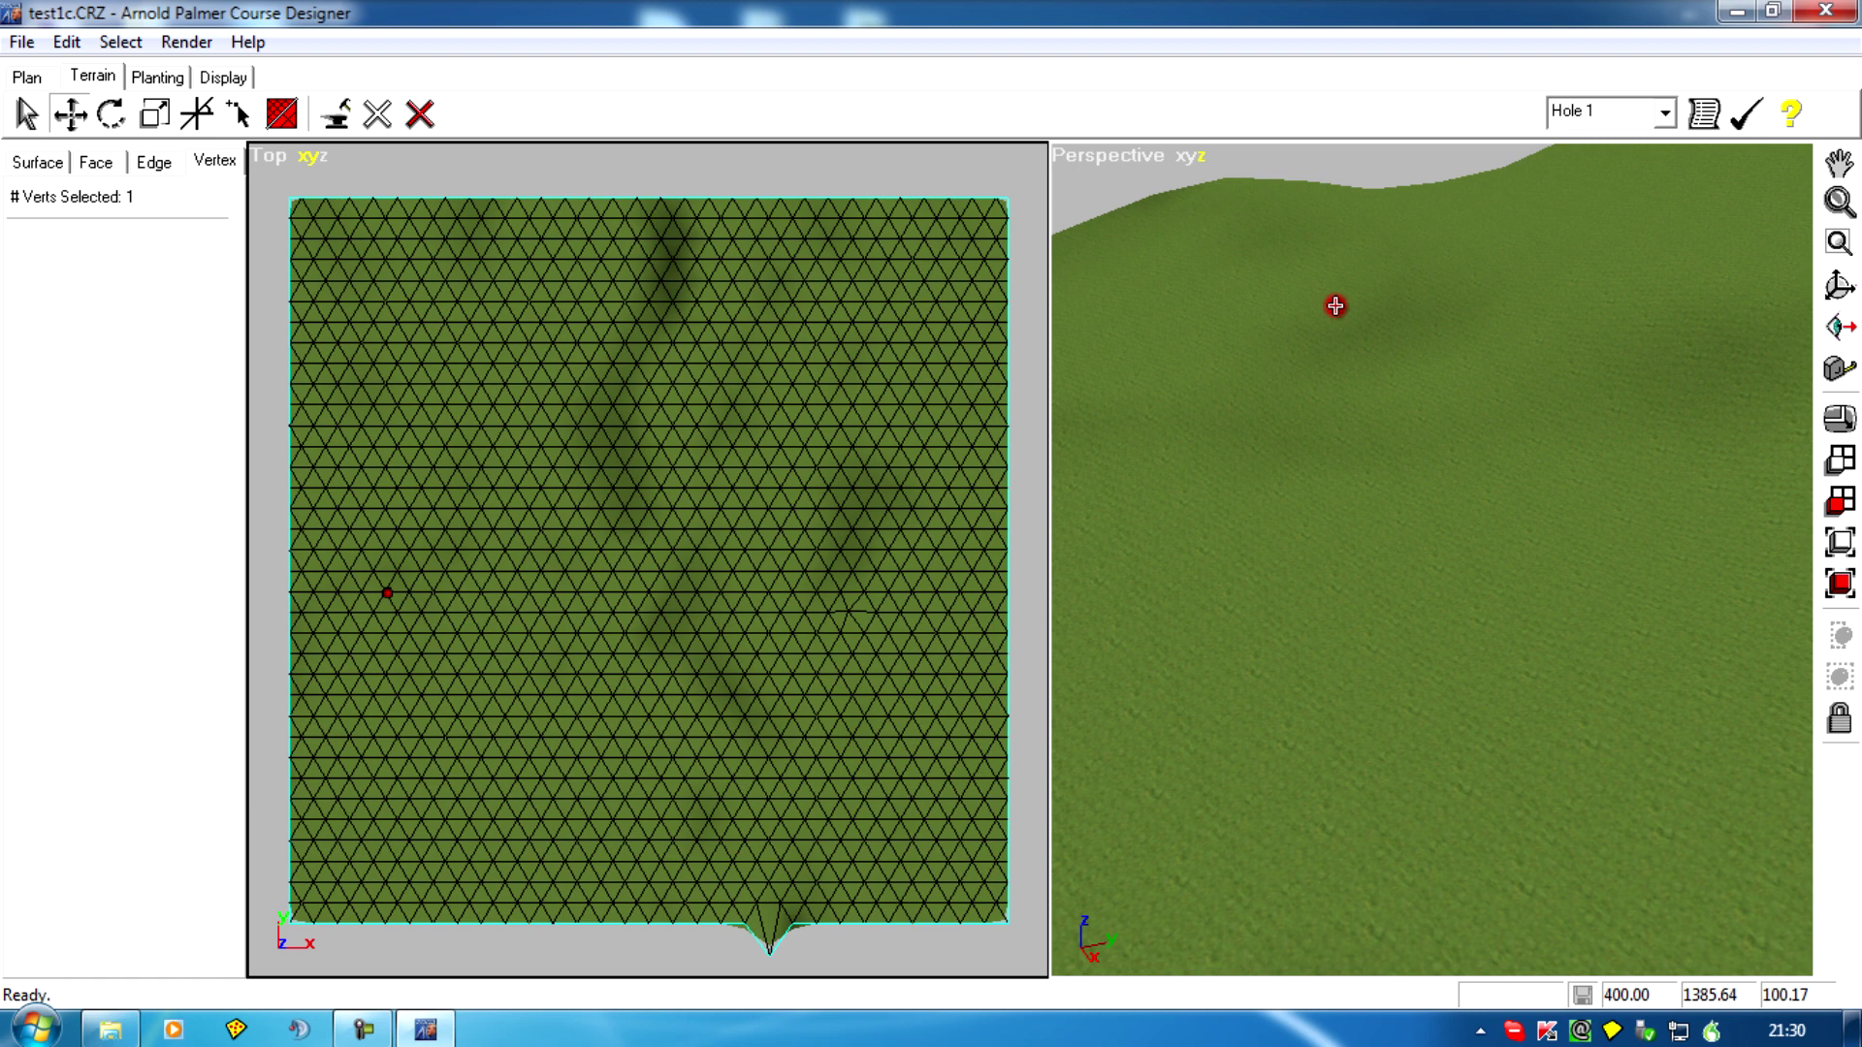
middle_drag(1331, 312, 1324, 357)
drag(1381, 250, 1452, 273)
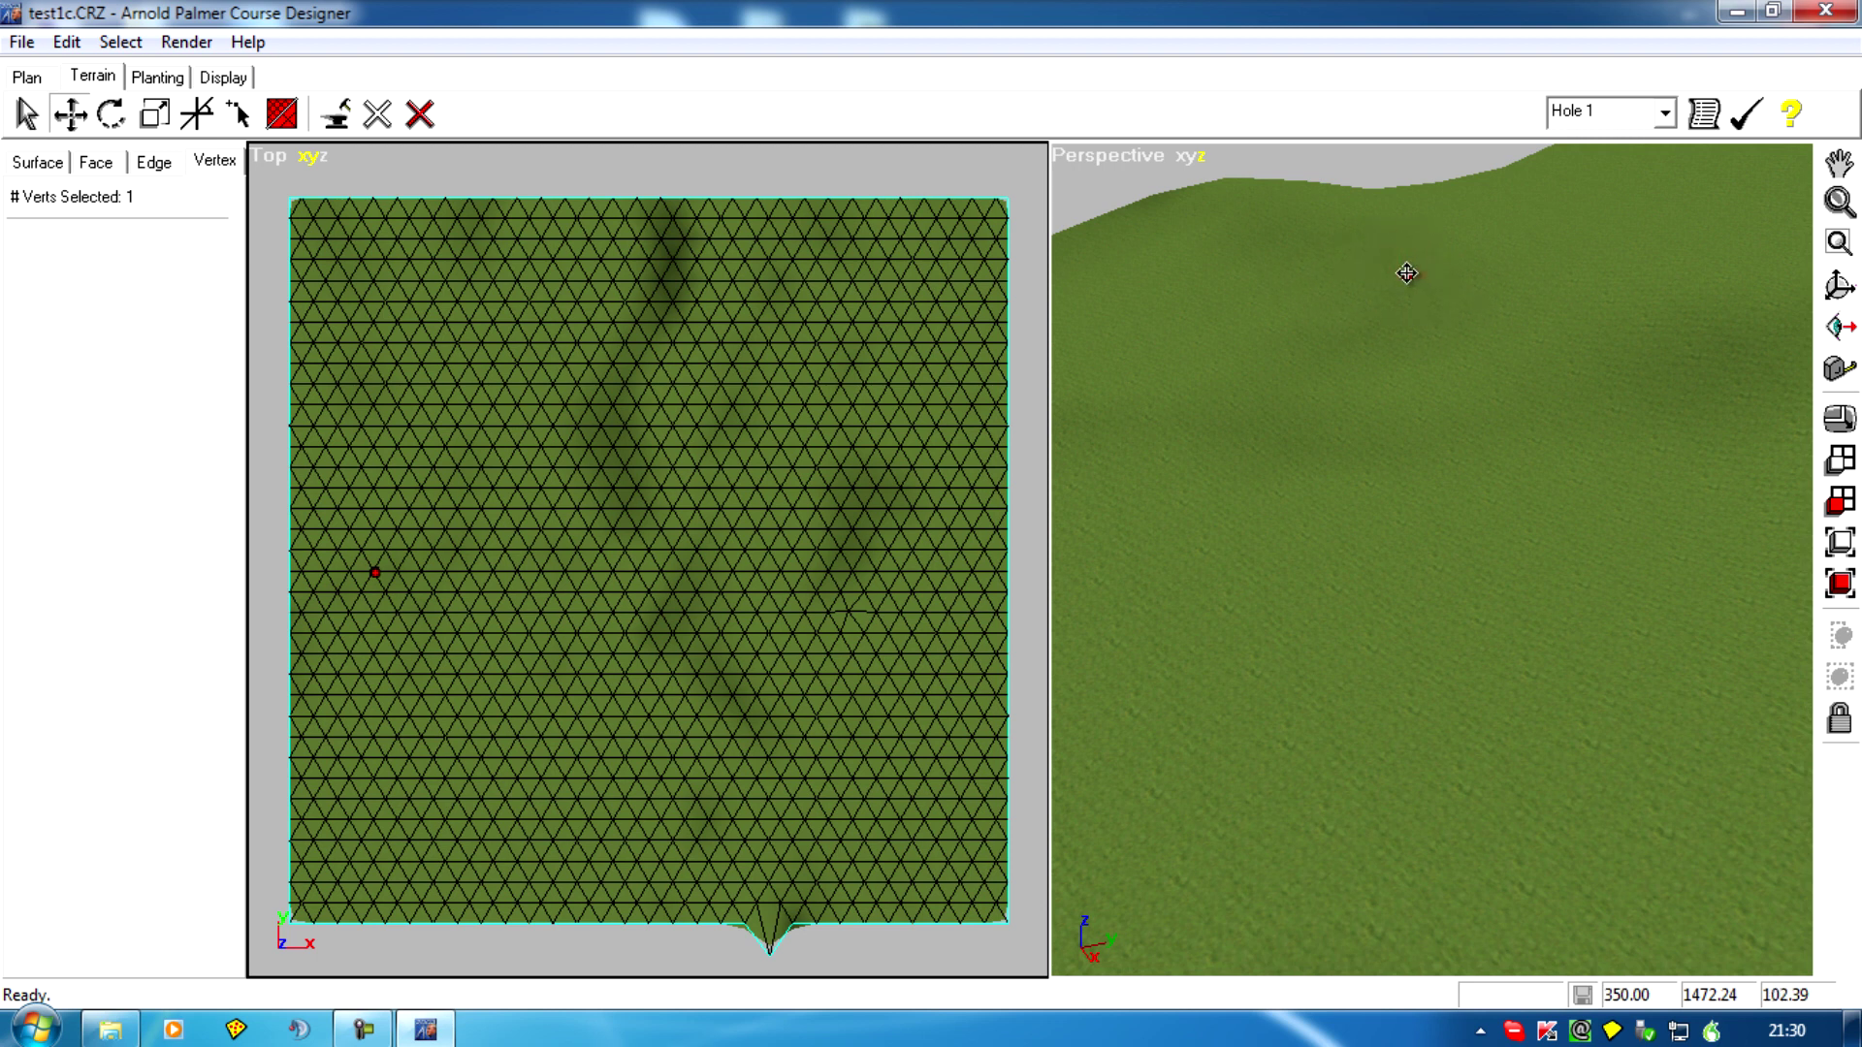
Step: Box-select the two vertices centred around X 625, Y 1429 and remove the one with the higher Y from the selection
middle_drag(1409, 274, 1416, 424)
drag(1348, 389, 1611, 439)
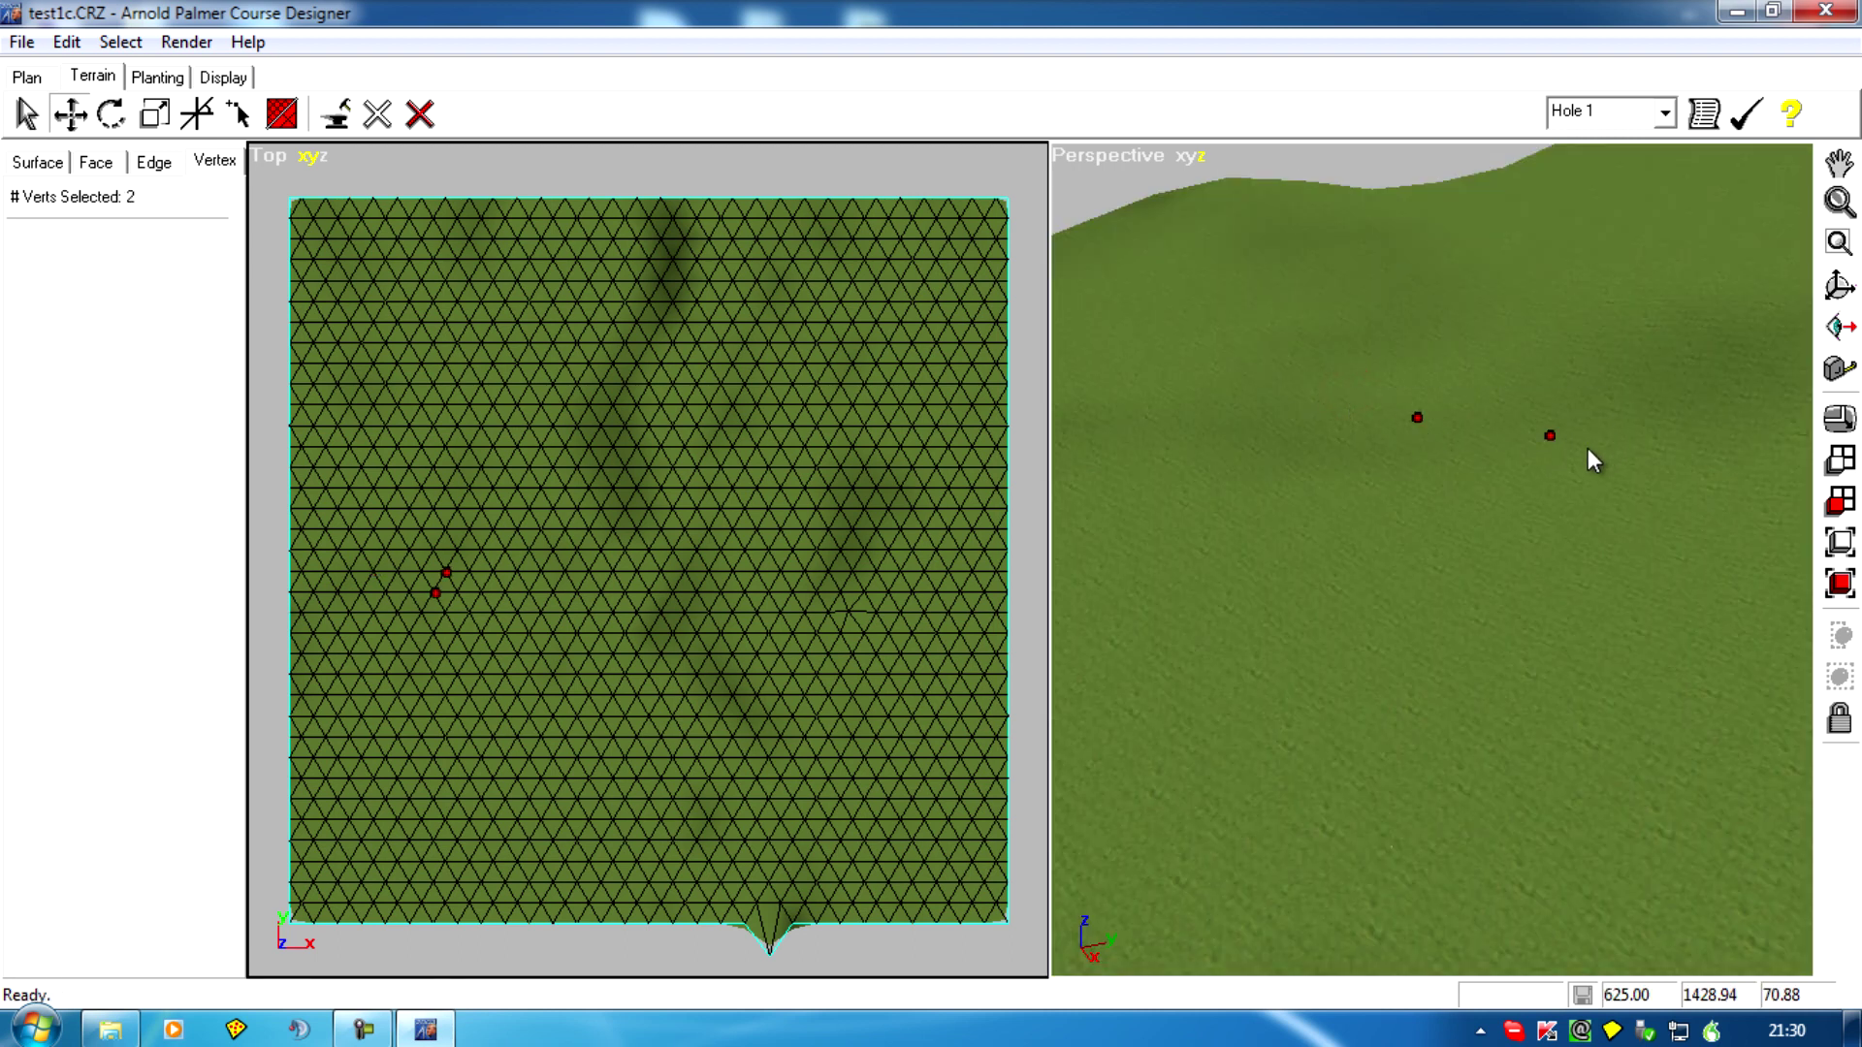
middle_drag(1588, 457, 1425, 515)
alt+drag(1530, 392, 1582, 492)
middle_drag(1341, 508, 1335, 512)
drag(1417, 417, 1412, 428)
Step: Select a vertex in the Y 1212.44 row and add its neighbour, giving a pair centred at X 550
middle_drag(1412, 428, 1359, 486)
middle_drag(1428, 672, 1329, 625)
click(1451, 351)
ctrl+click(1491, 427)
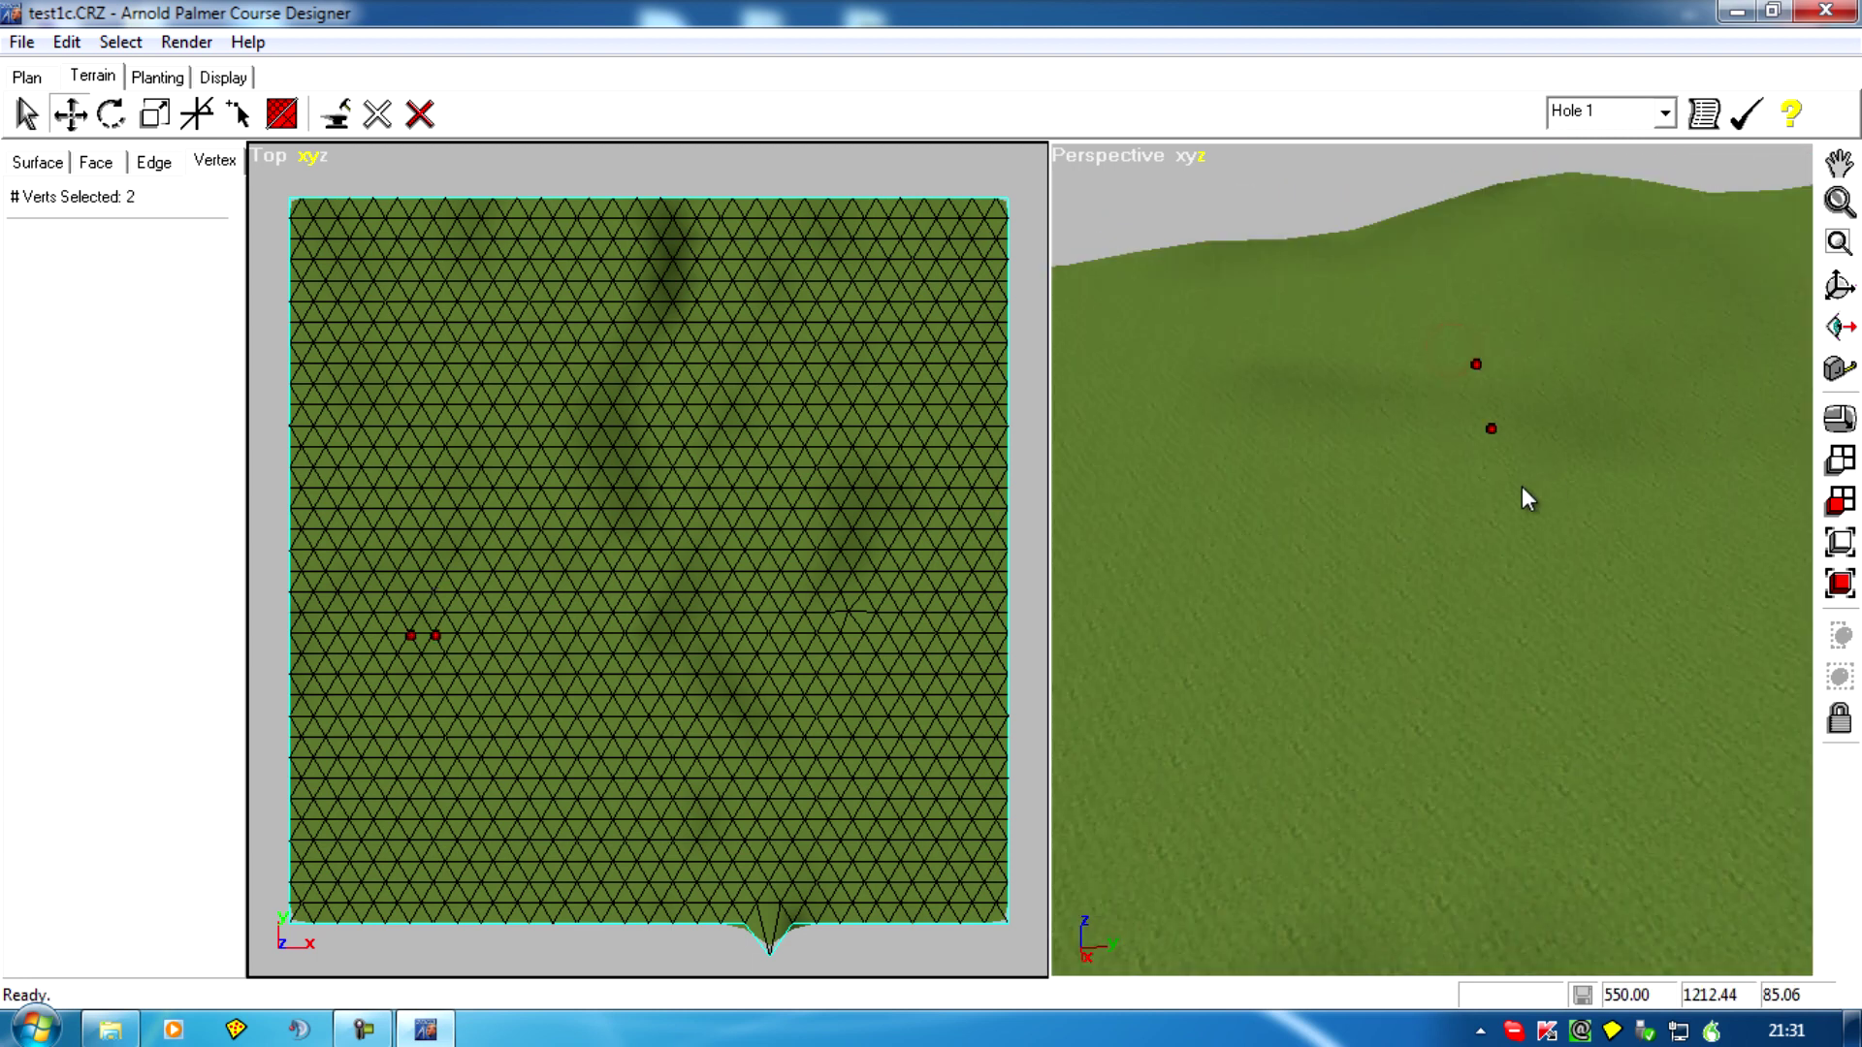
Step: Lower the selected vertex pair centred at X 550, Y 1212.44 to Z 66.67 in the Perspective view
middle_drag(1522, 486, 1463, 475)
drag(1491, 429, 1497, 457)
mouse_move(1496, 457)
middle_down()
mouse_move(1415, 496)
mouse_move(1339, 498)
mouse_move(1347, 657)
mouse_move(1406, 713)
mouse_move(1709, 701)
middle_up()
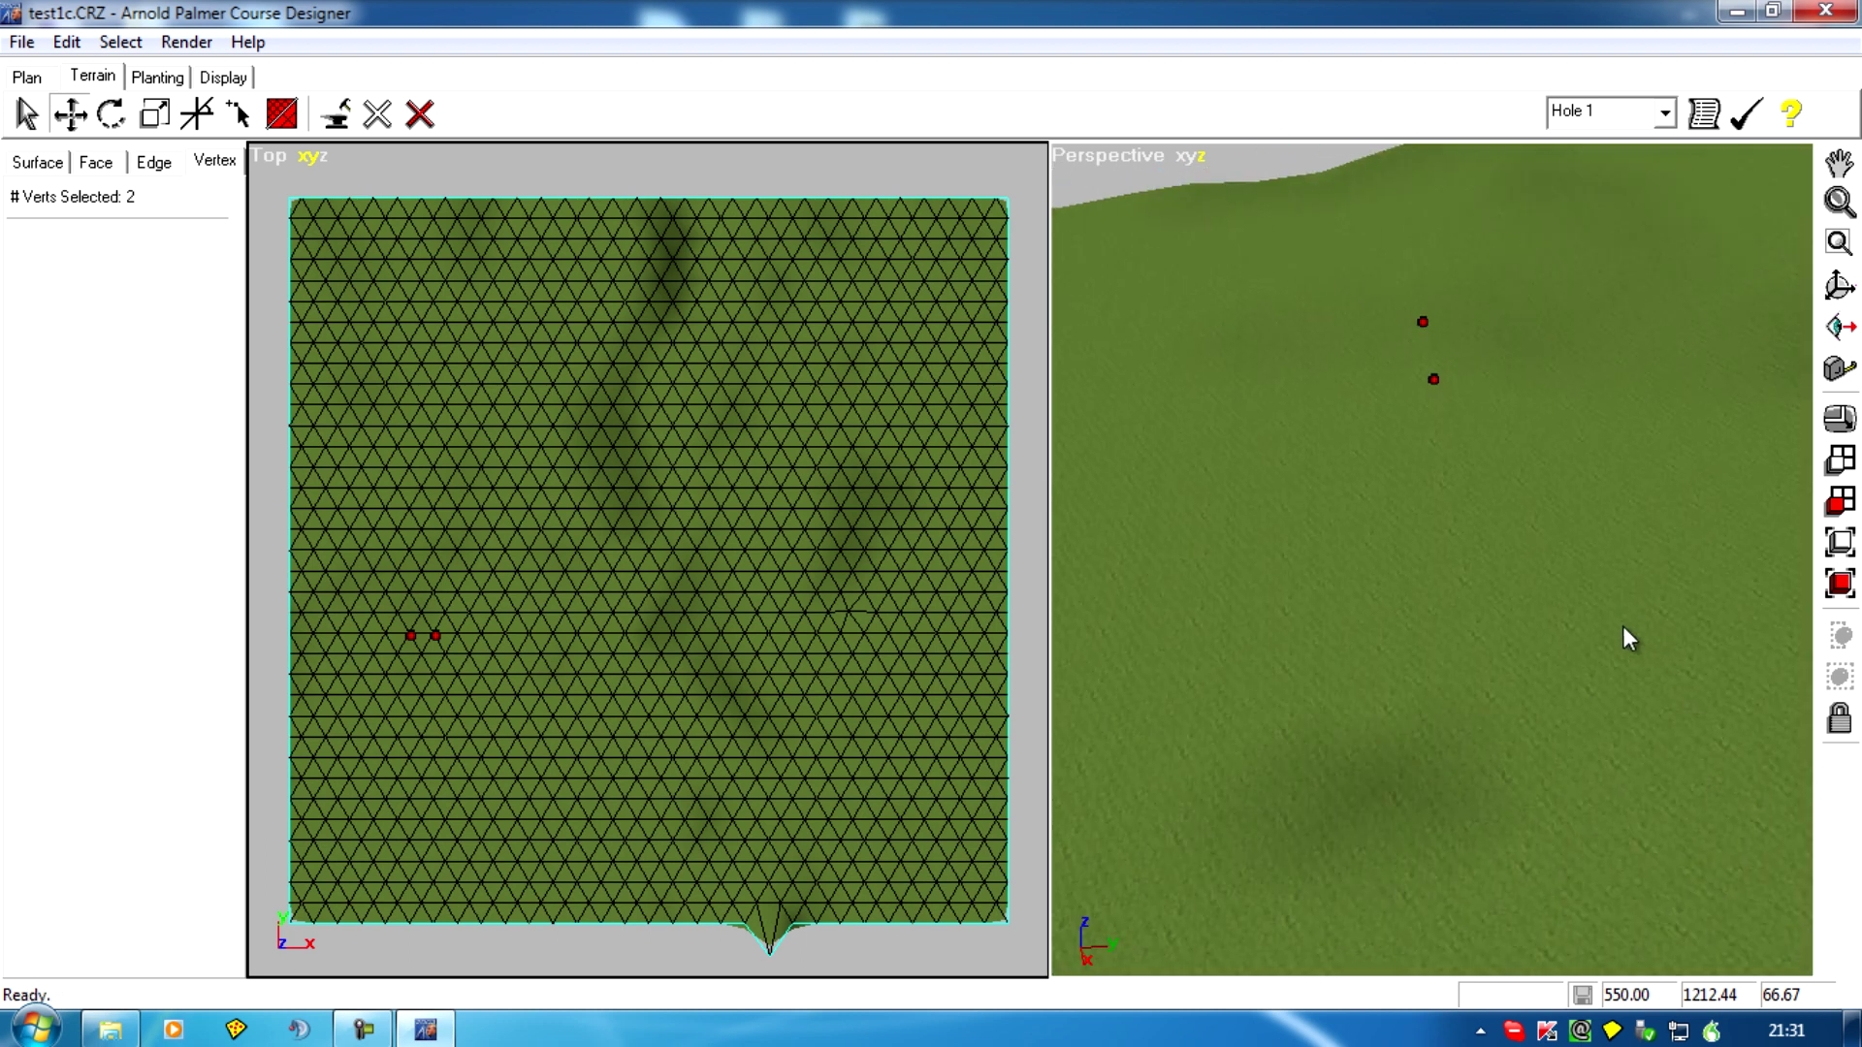
Step: Select the single terrain vertex at X 850, Y 1125.83 in the Perspective view
mouse_move(1228, 452)
middle_down()
mouse_move(1330, 557)
mouse_move(1446, 815)
mouse_move(1402, 747)
middle_up()
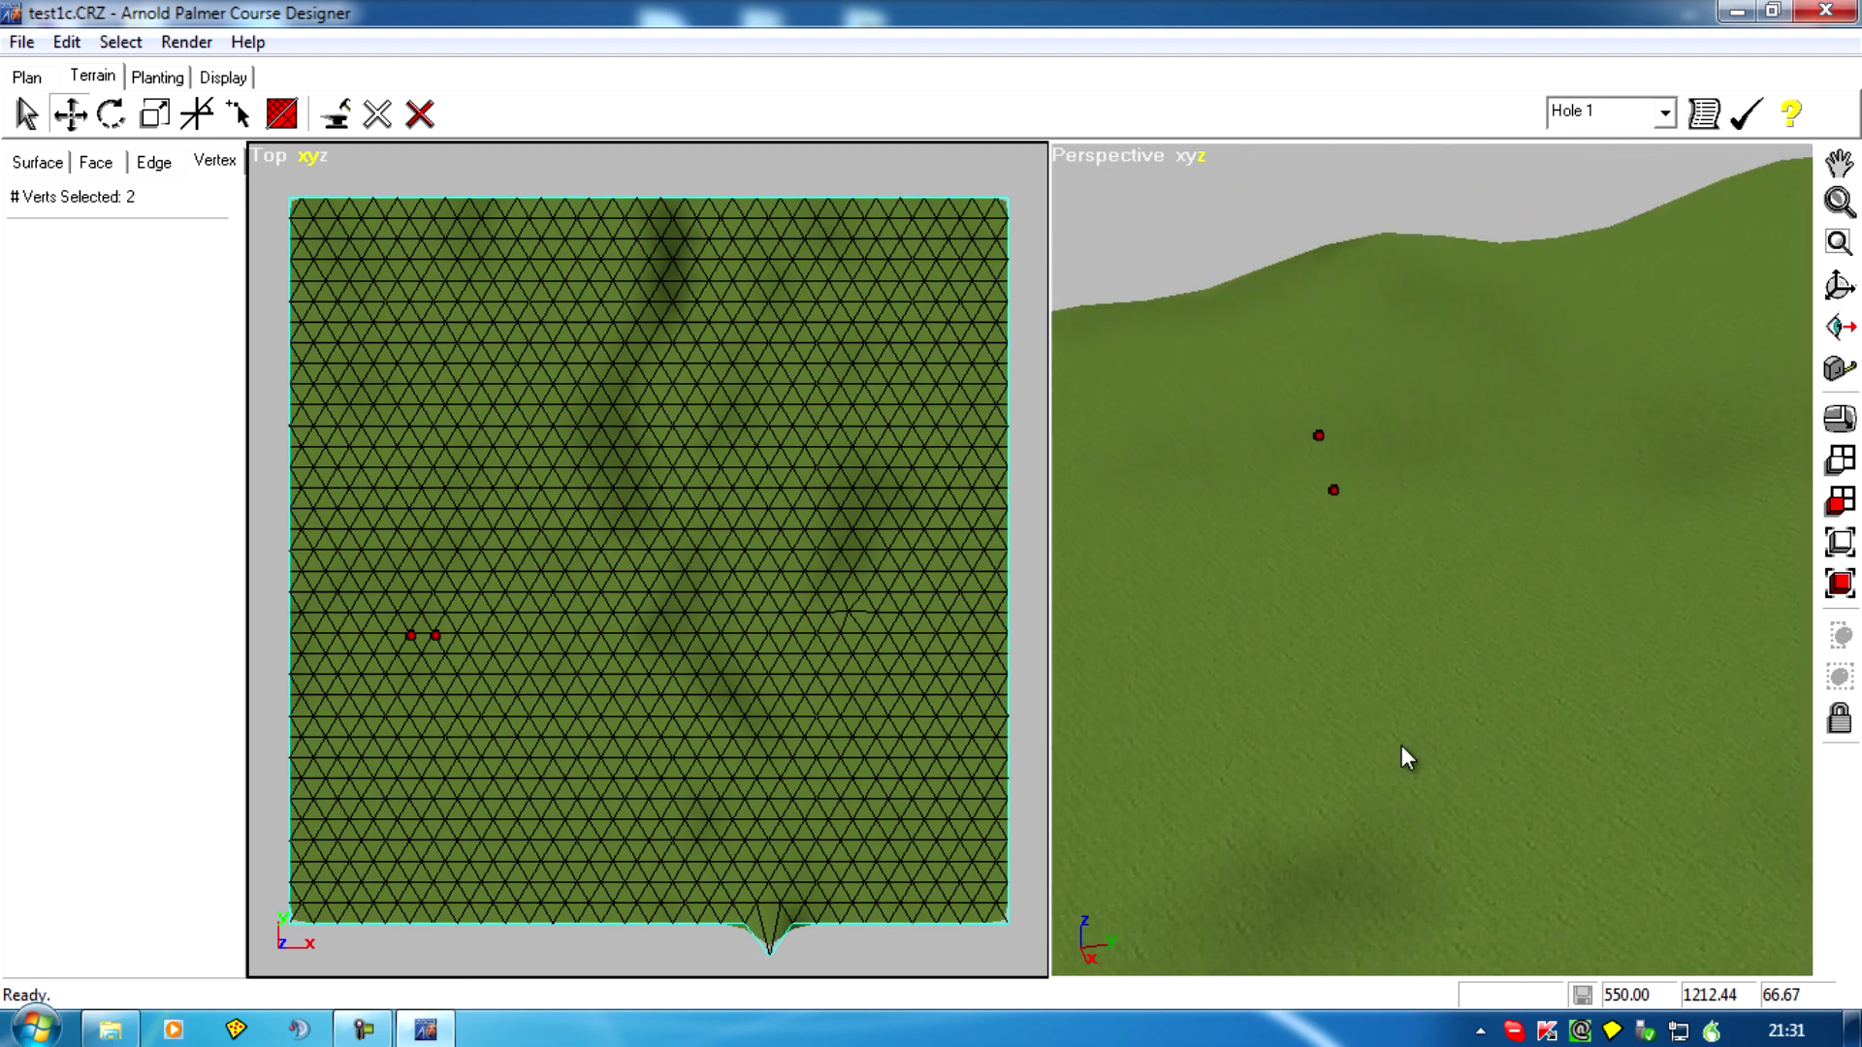
mouse_move(1372, 694)
middle_down()
mouse_move(1189, 527)
mouse_move(1259, 678)
mouse_move(1133, 677)
middle_up()
mouse_move(1397, 756)
middle_down()
mouse_move(1122, 602)
mouse_move(1099, 663)
middle_up()
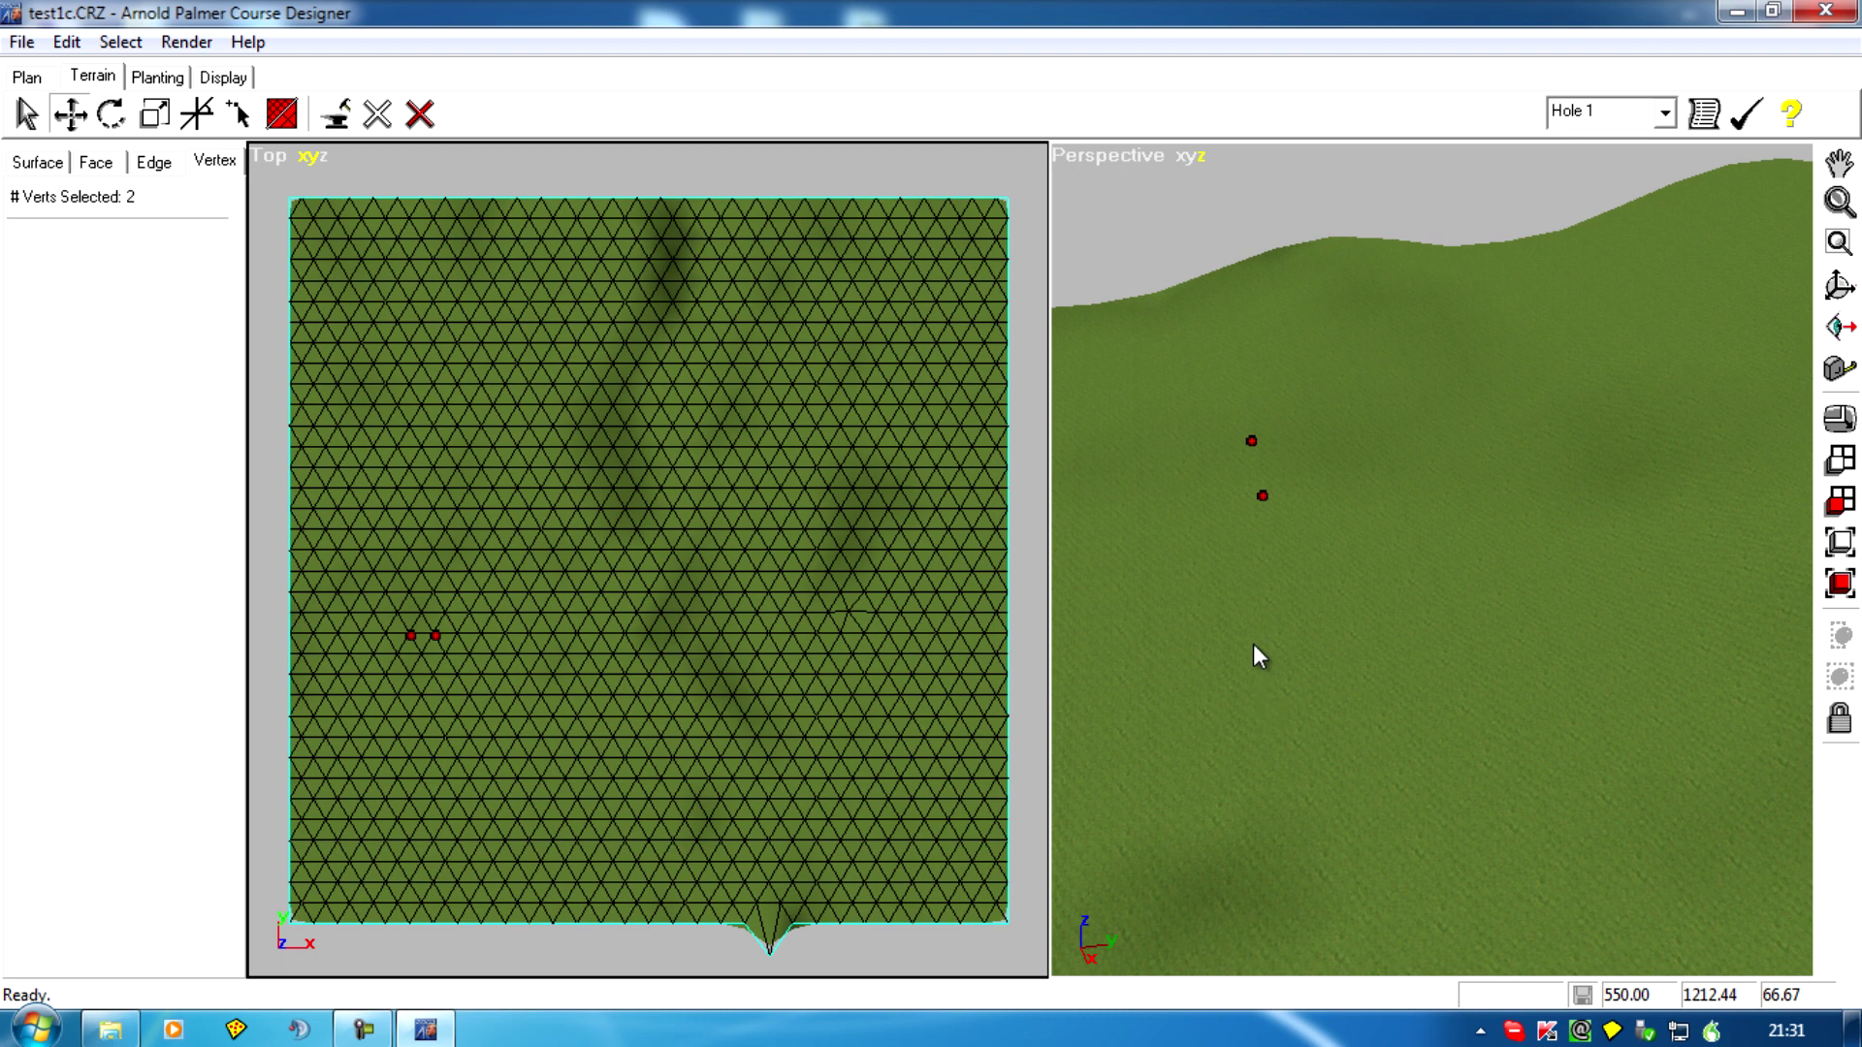
middle_drag(1305, 599, 1545, 770)
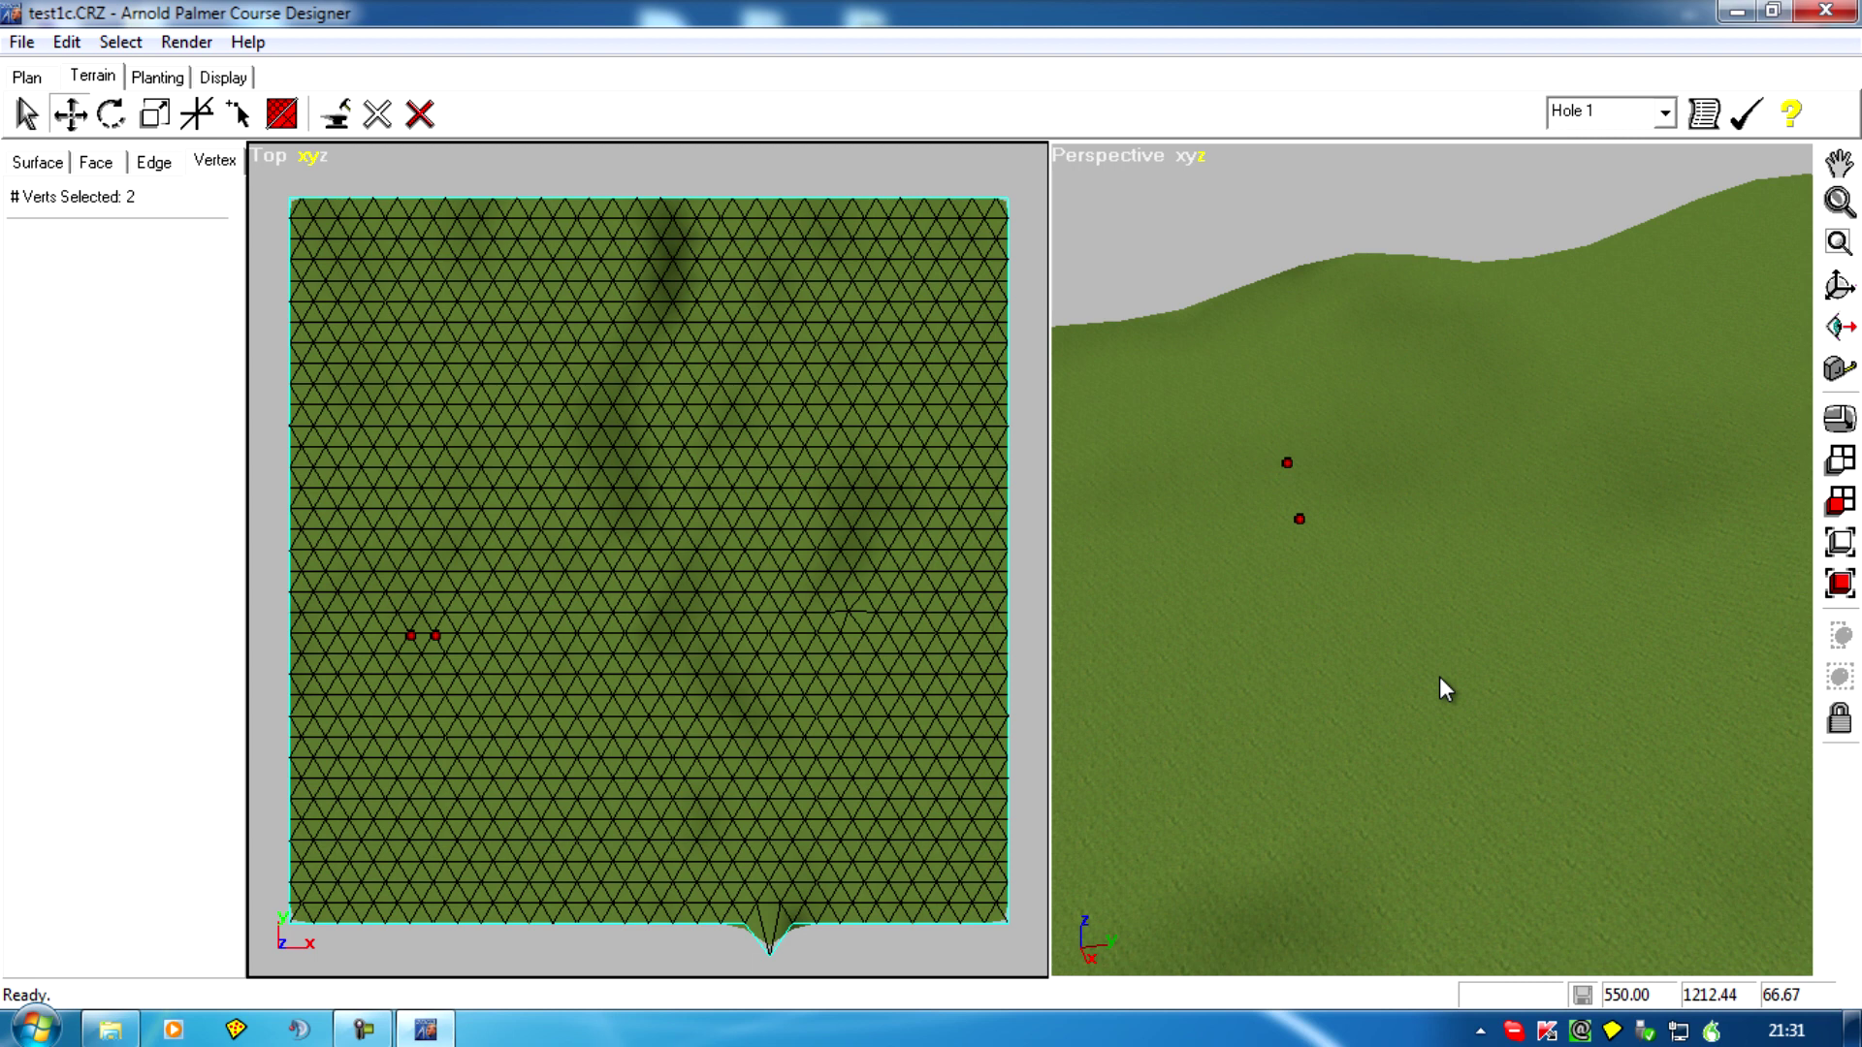
middle_drag(1222, 647, 1372, 707)
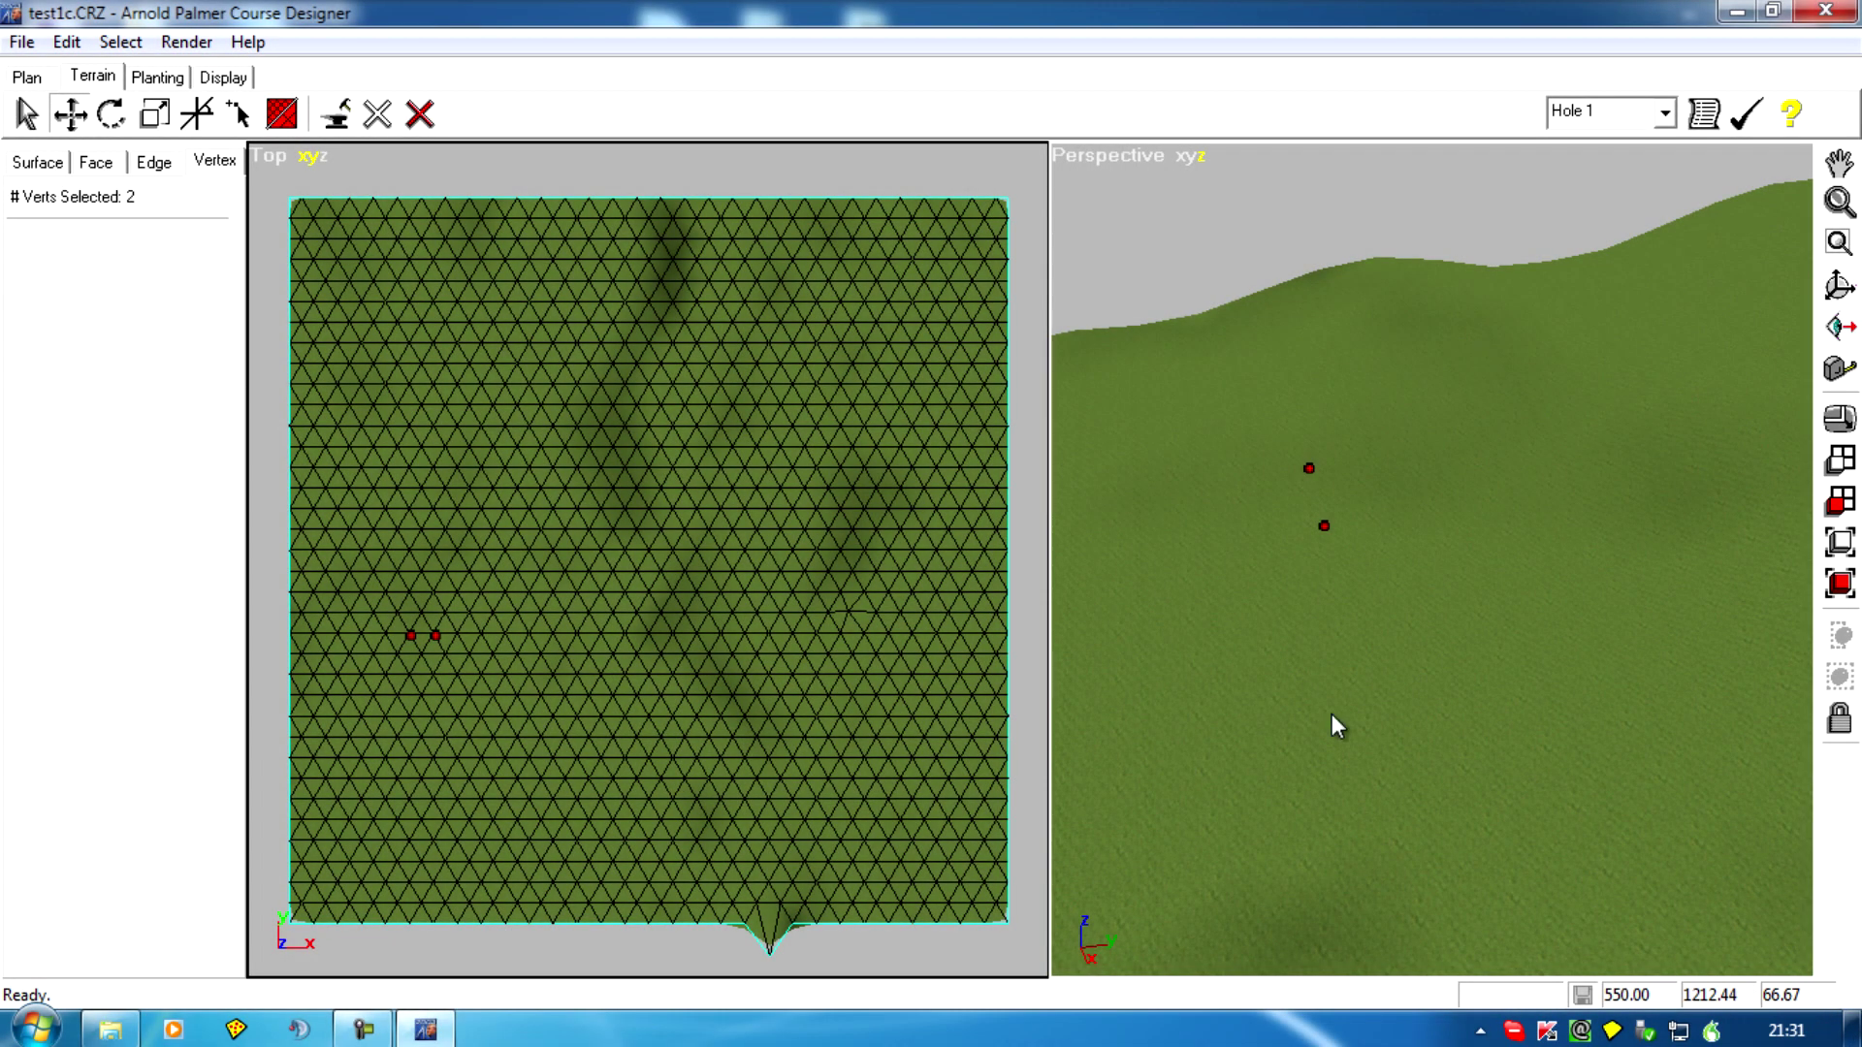
middle_drag(1330, 714, 1231, 668)
click(1227, 672)
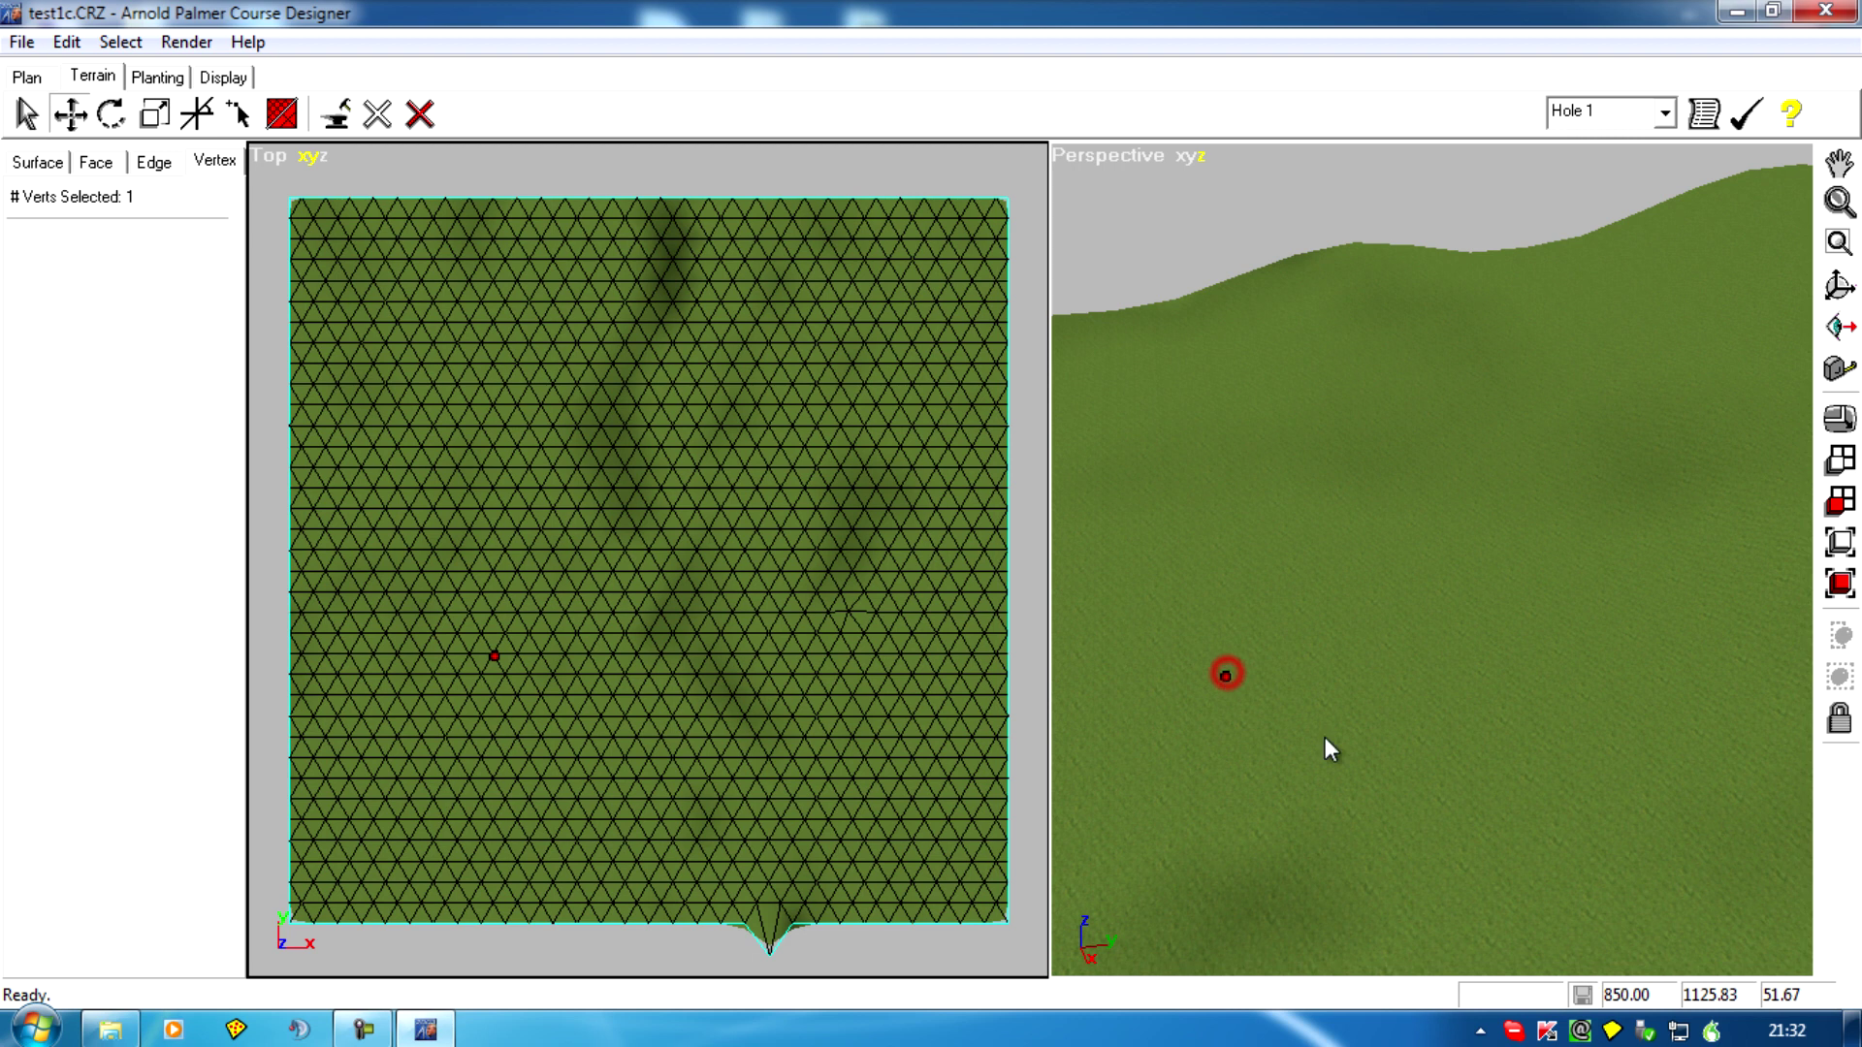
Step: Combine that vertex with its diagonal neighbour, using a box selection, into a pair centred at X 825, Y 1169.13
middle_drag(1348, 765, 1346, 764)
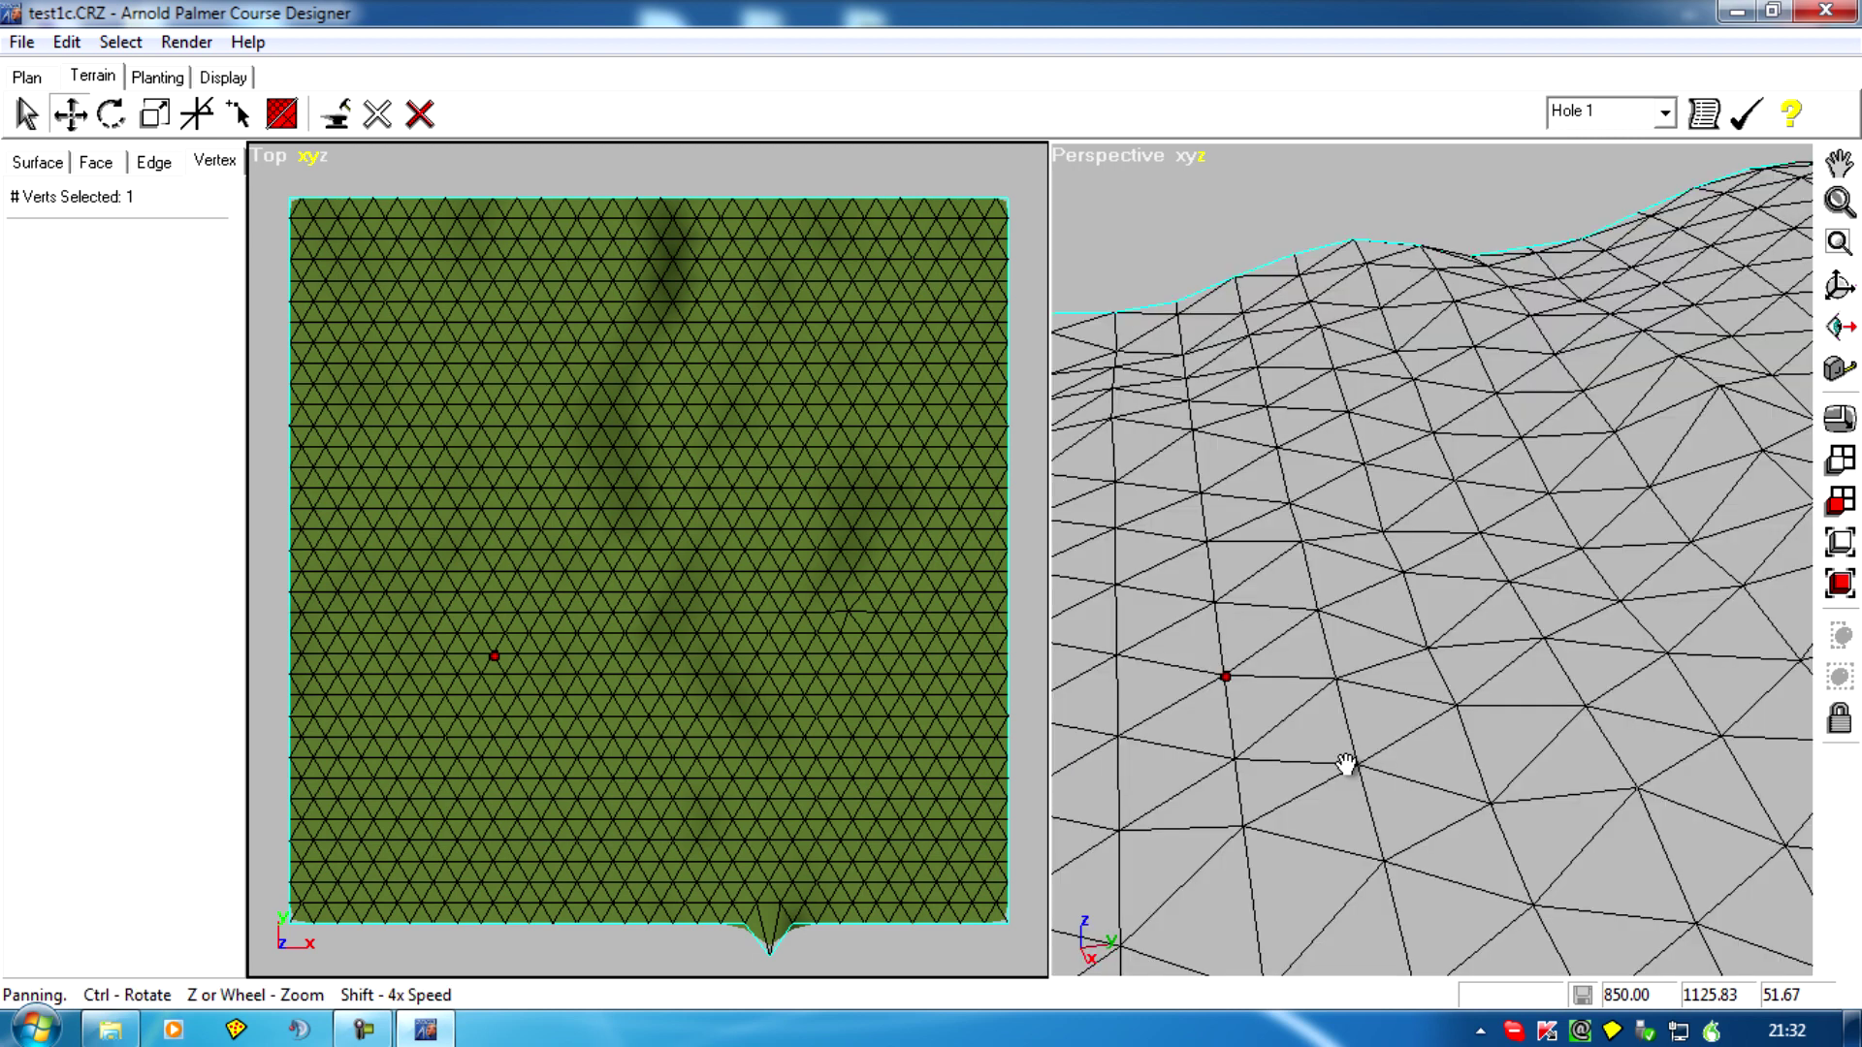
middle_drag(1346, 764, 1346, 765)
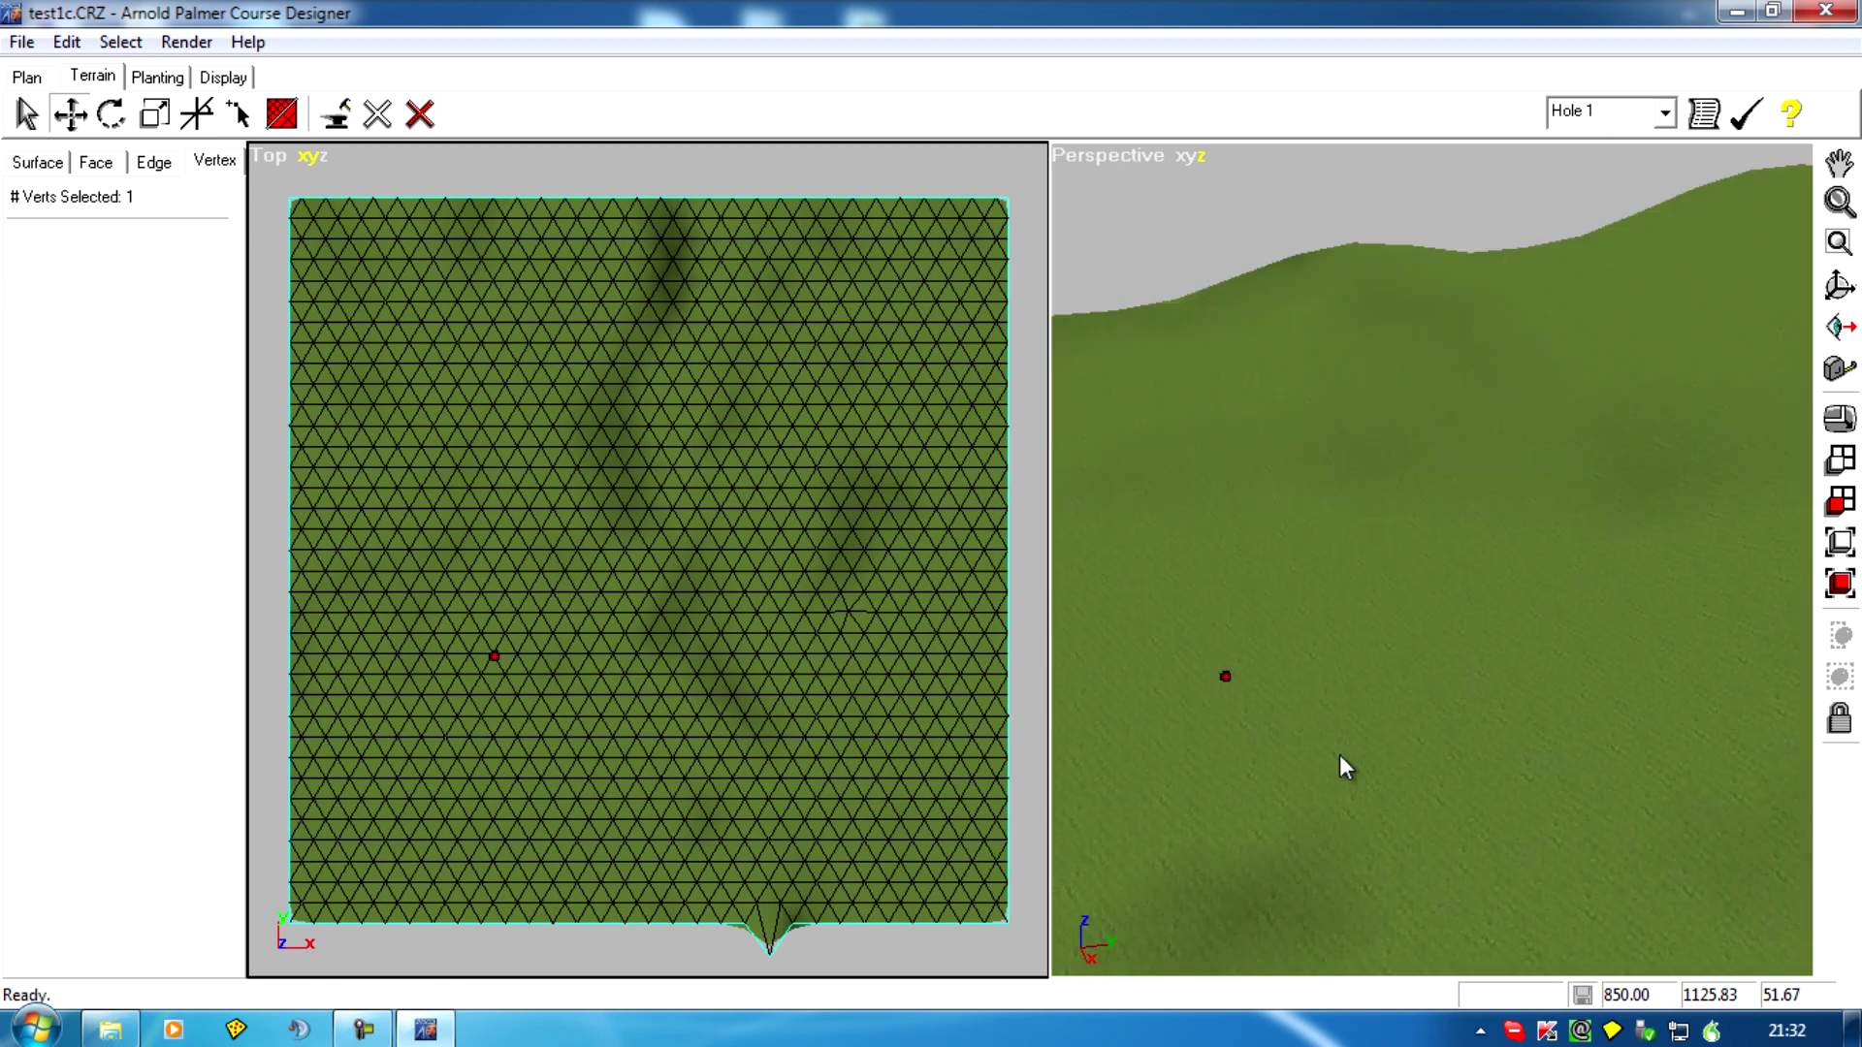
click(1317, 611)
middle_drag(1403, 761, 1403, 762)
drag(1206, 649, 1269, 718)
Step: Box-select the block of terrain vertices centred around X 864.71, Y 1314.32 in the Perspective view
right_drag(1365, 576, 1675, 243)
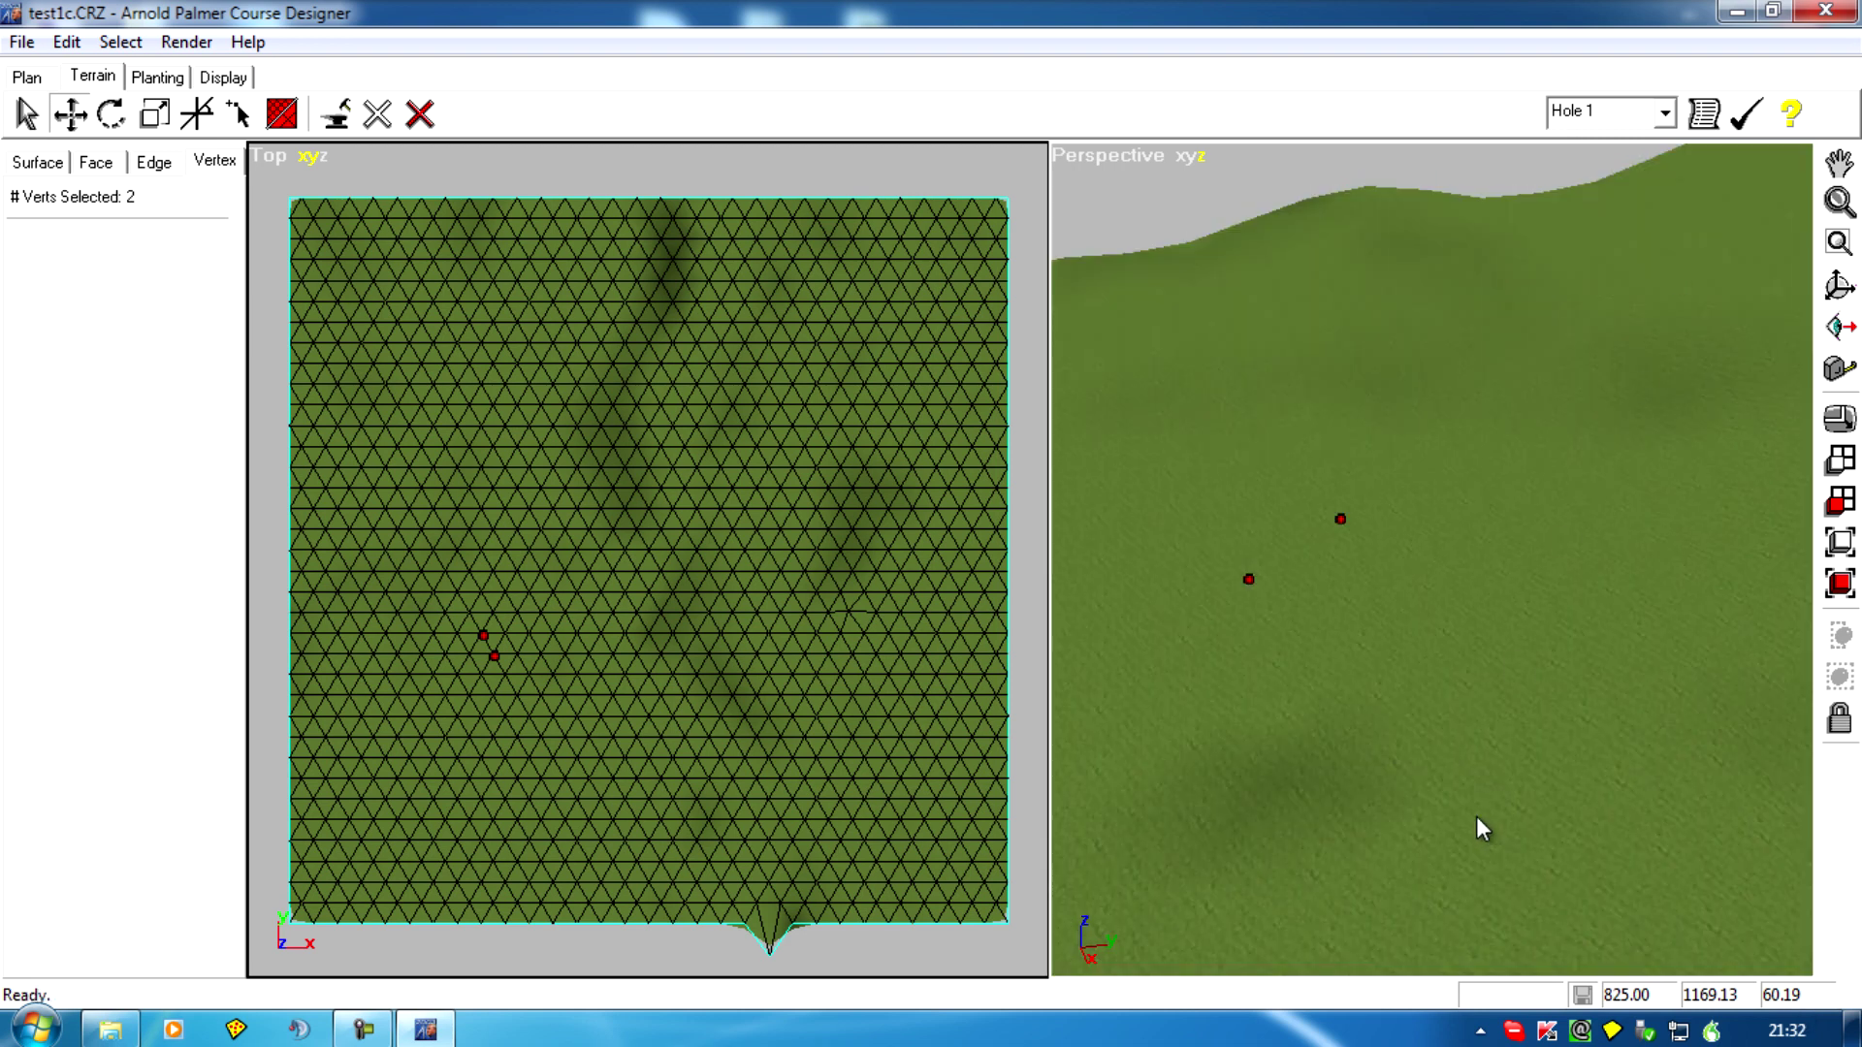
right_drag(1482, 827, 1384, 160)
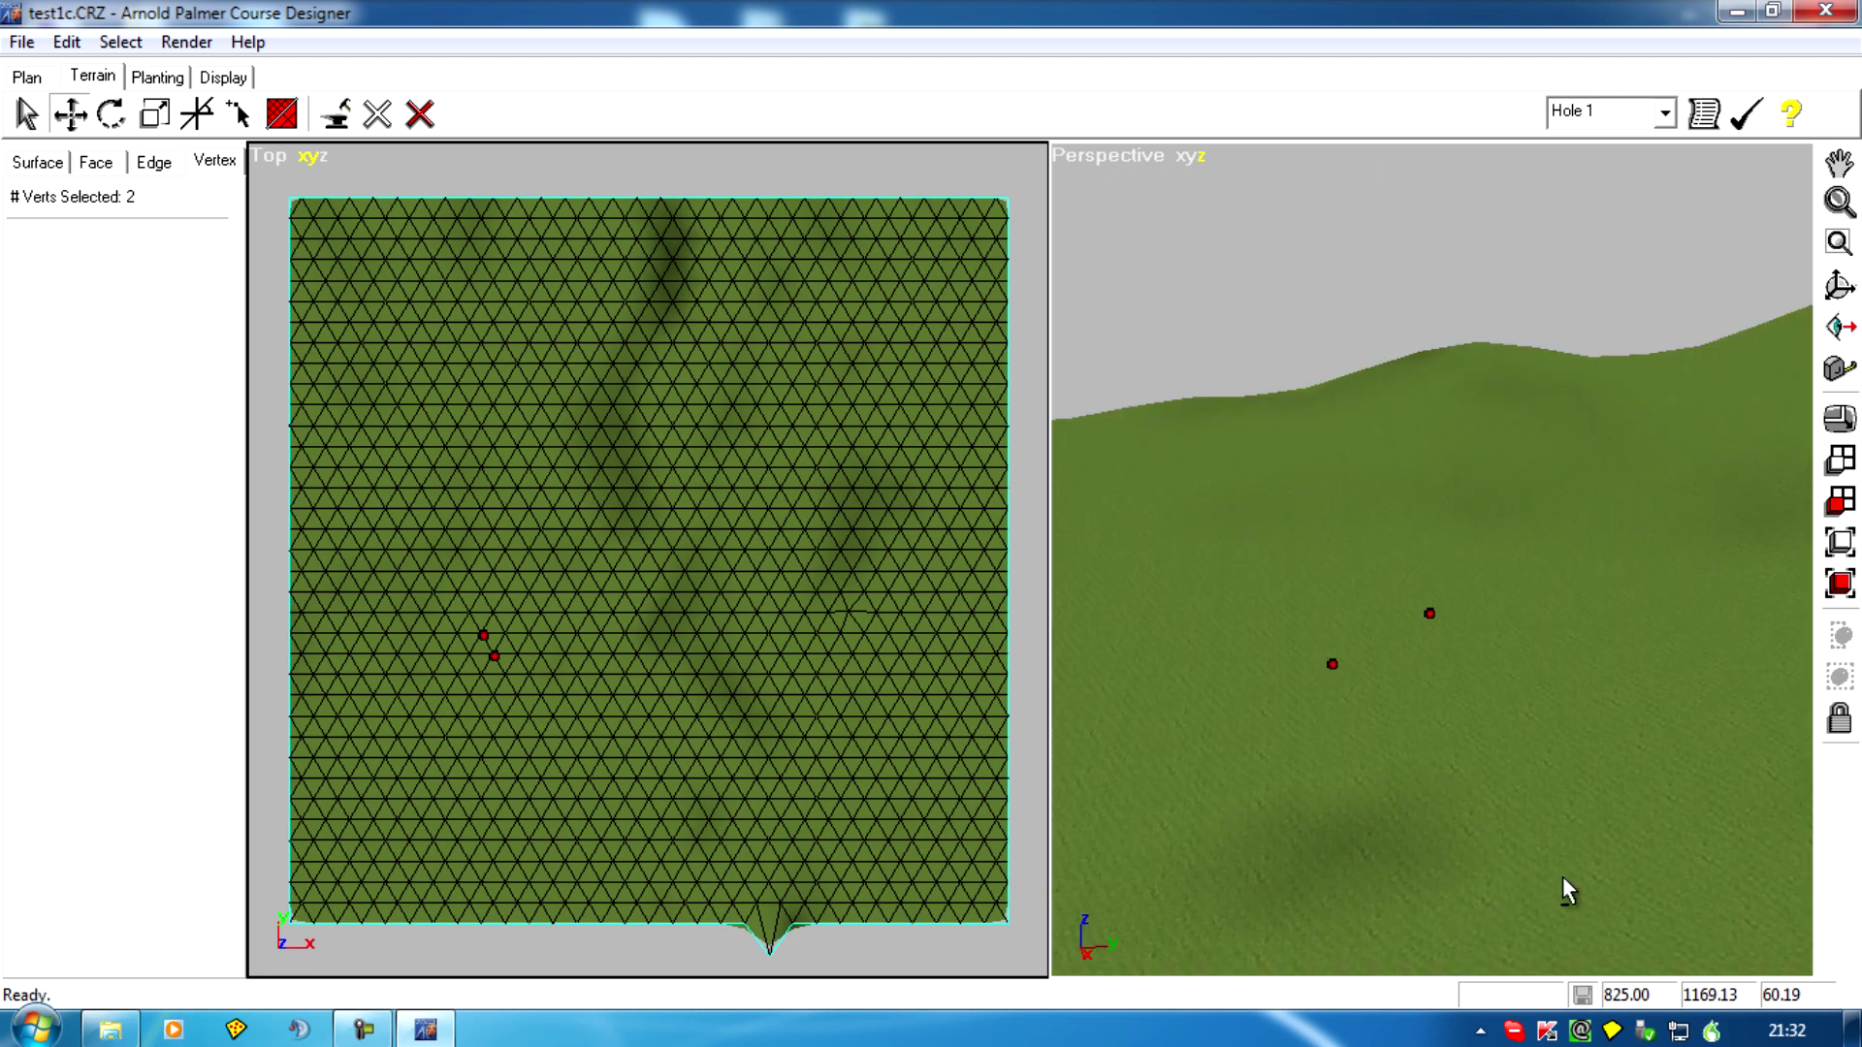
right_drag(1564, 879, 1355, 605)
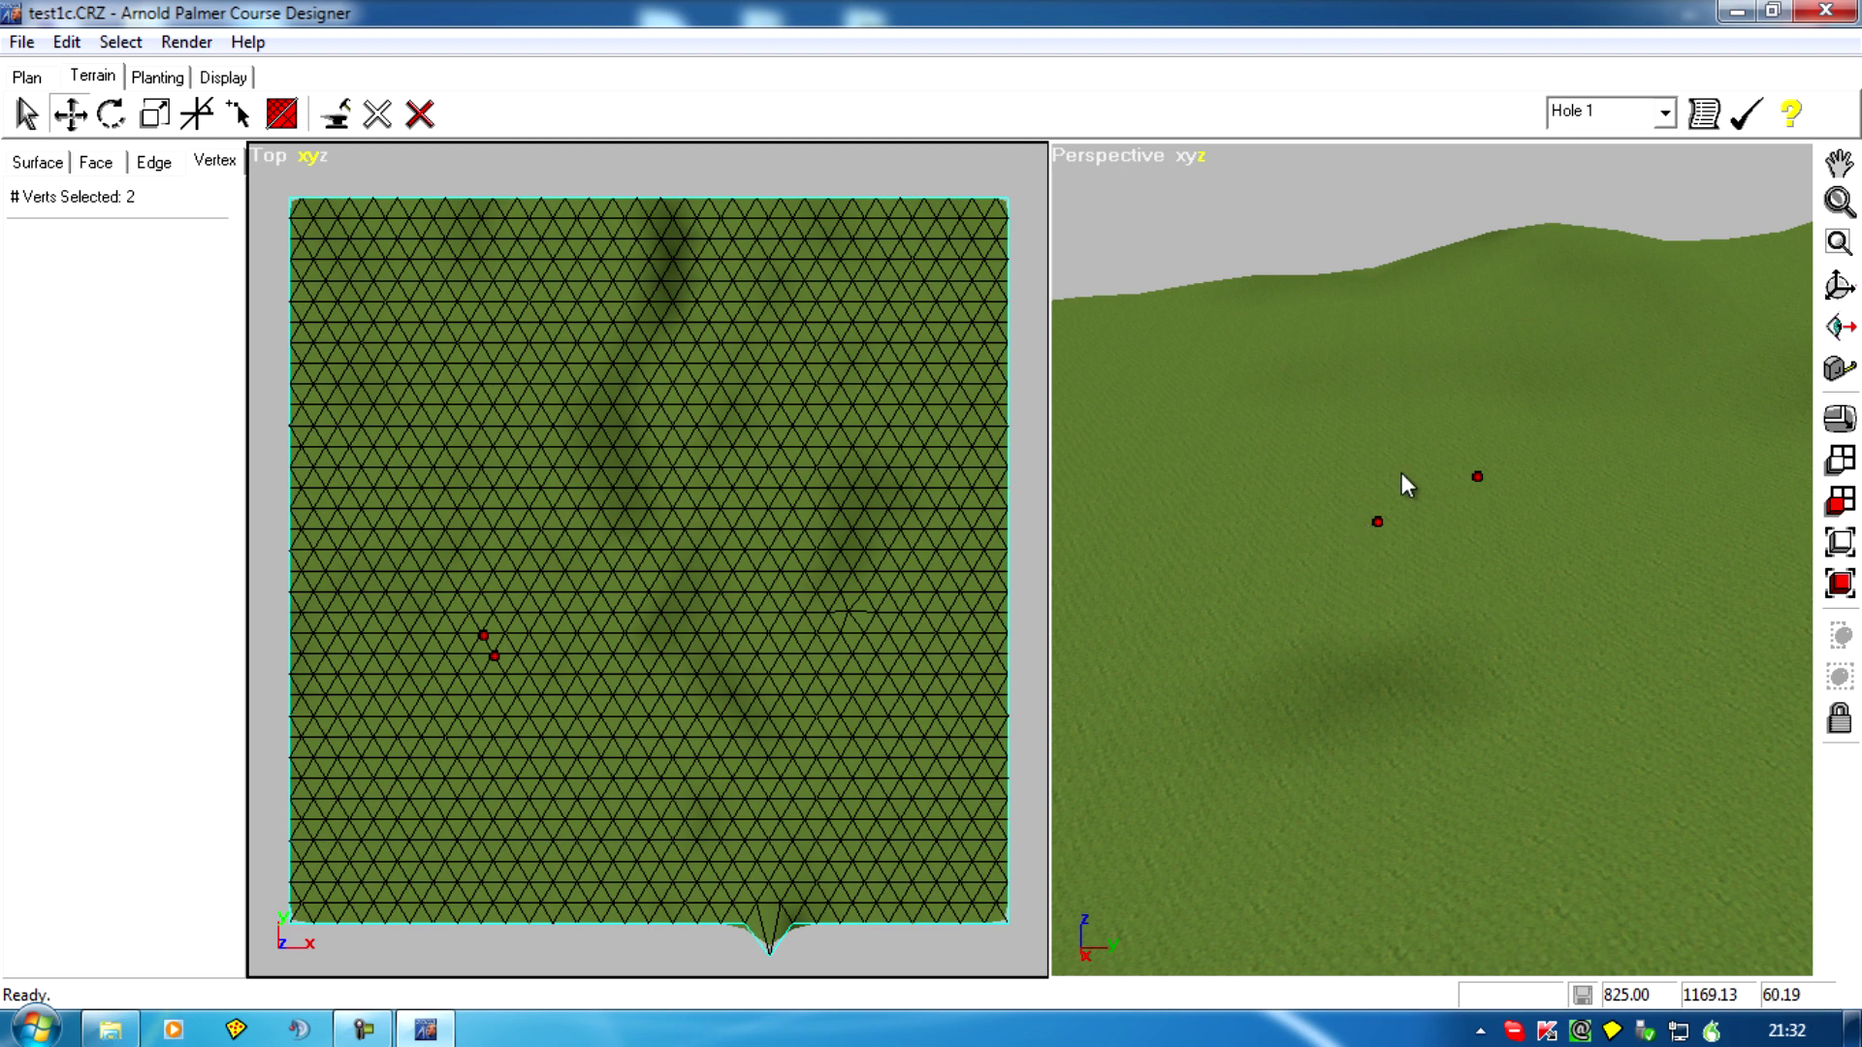
right_drag(1404, 482, 1372, 448)
mouse_move(1364, 423)
mouse_down()
mouse_move(1471, 566)
mouse_move(1730, 759)
mouse_up()
right_drag(1730, 759, 1090, 788)
right_drag(1627, 756, 1343, 898)
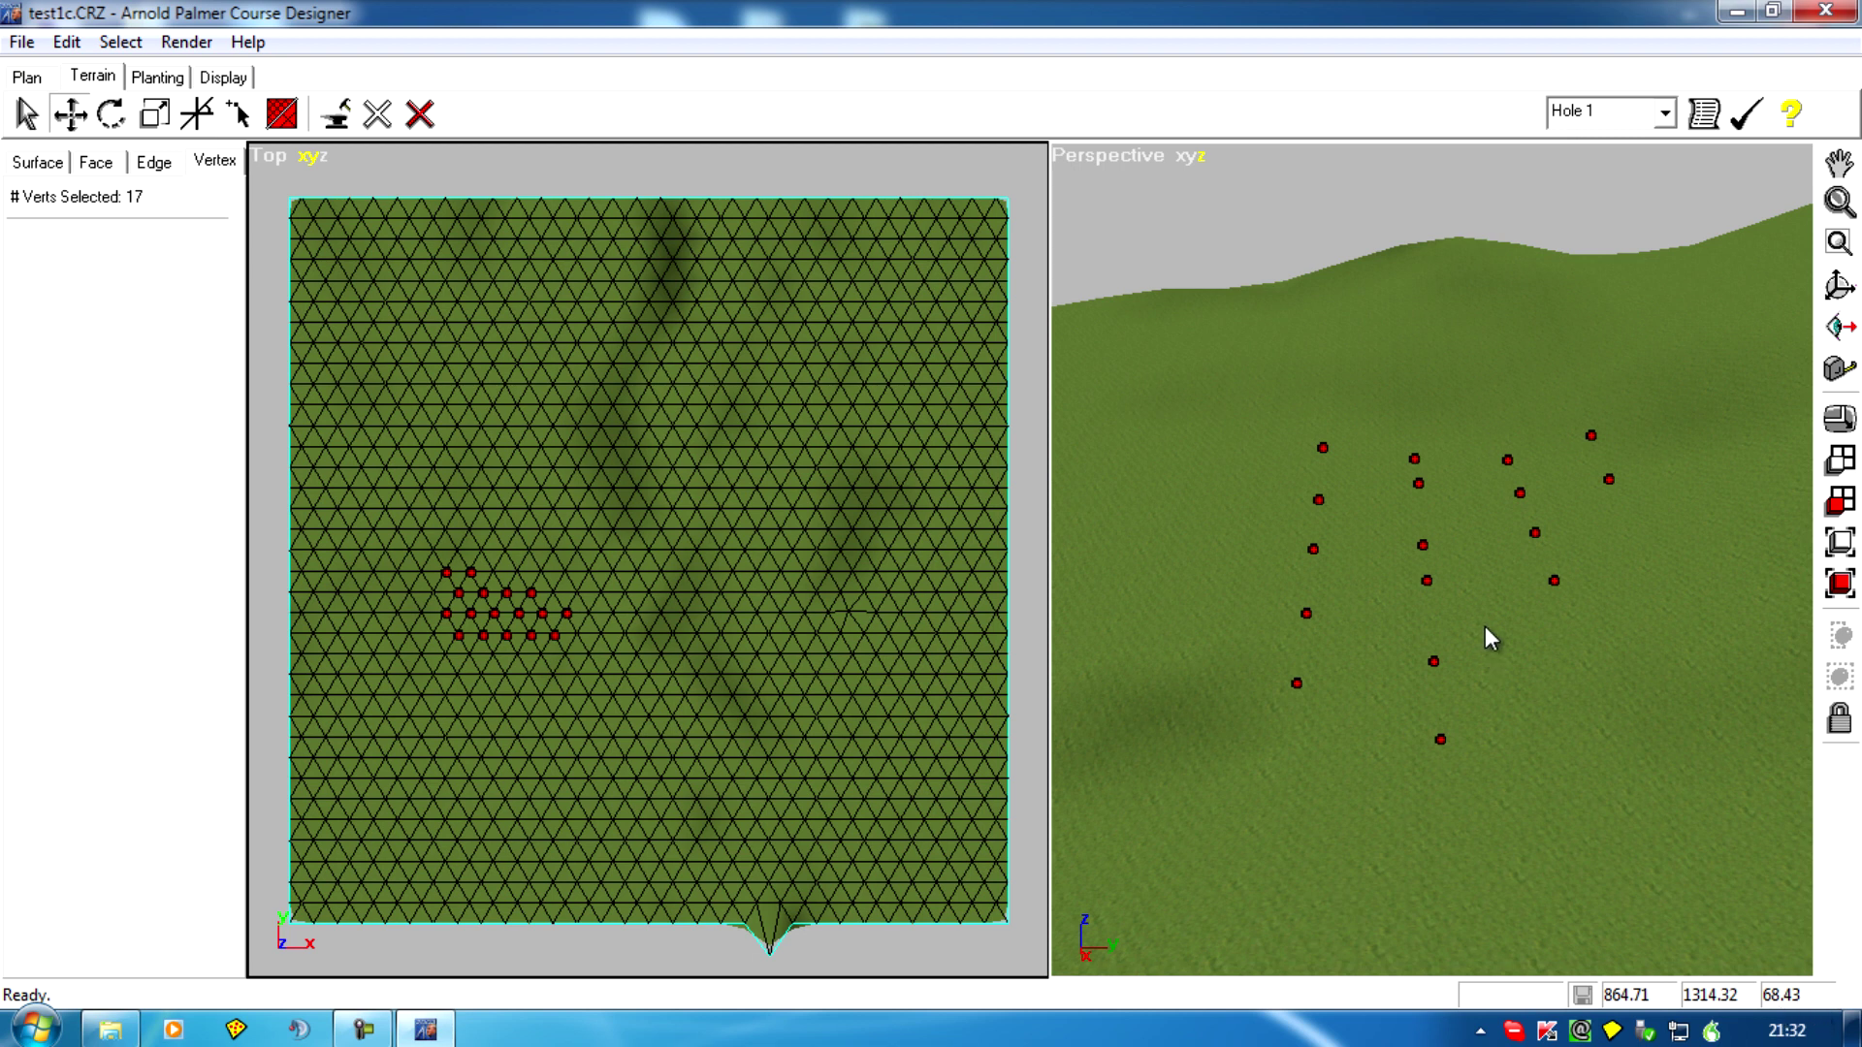
Step: Level the box-selected vertices at their average height and inspect the flattened area from a low angle
click(334, 119)
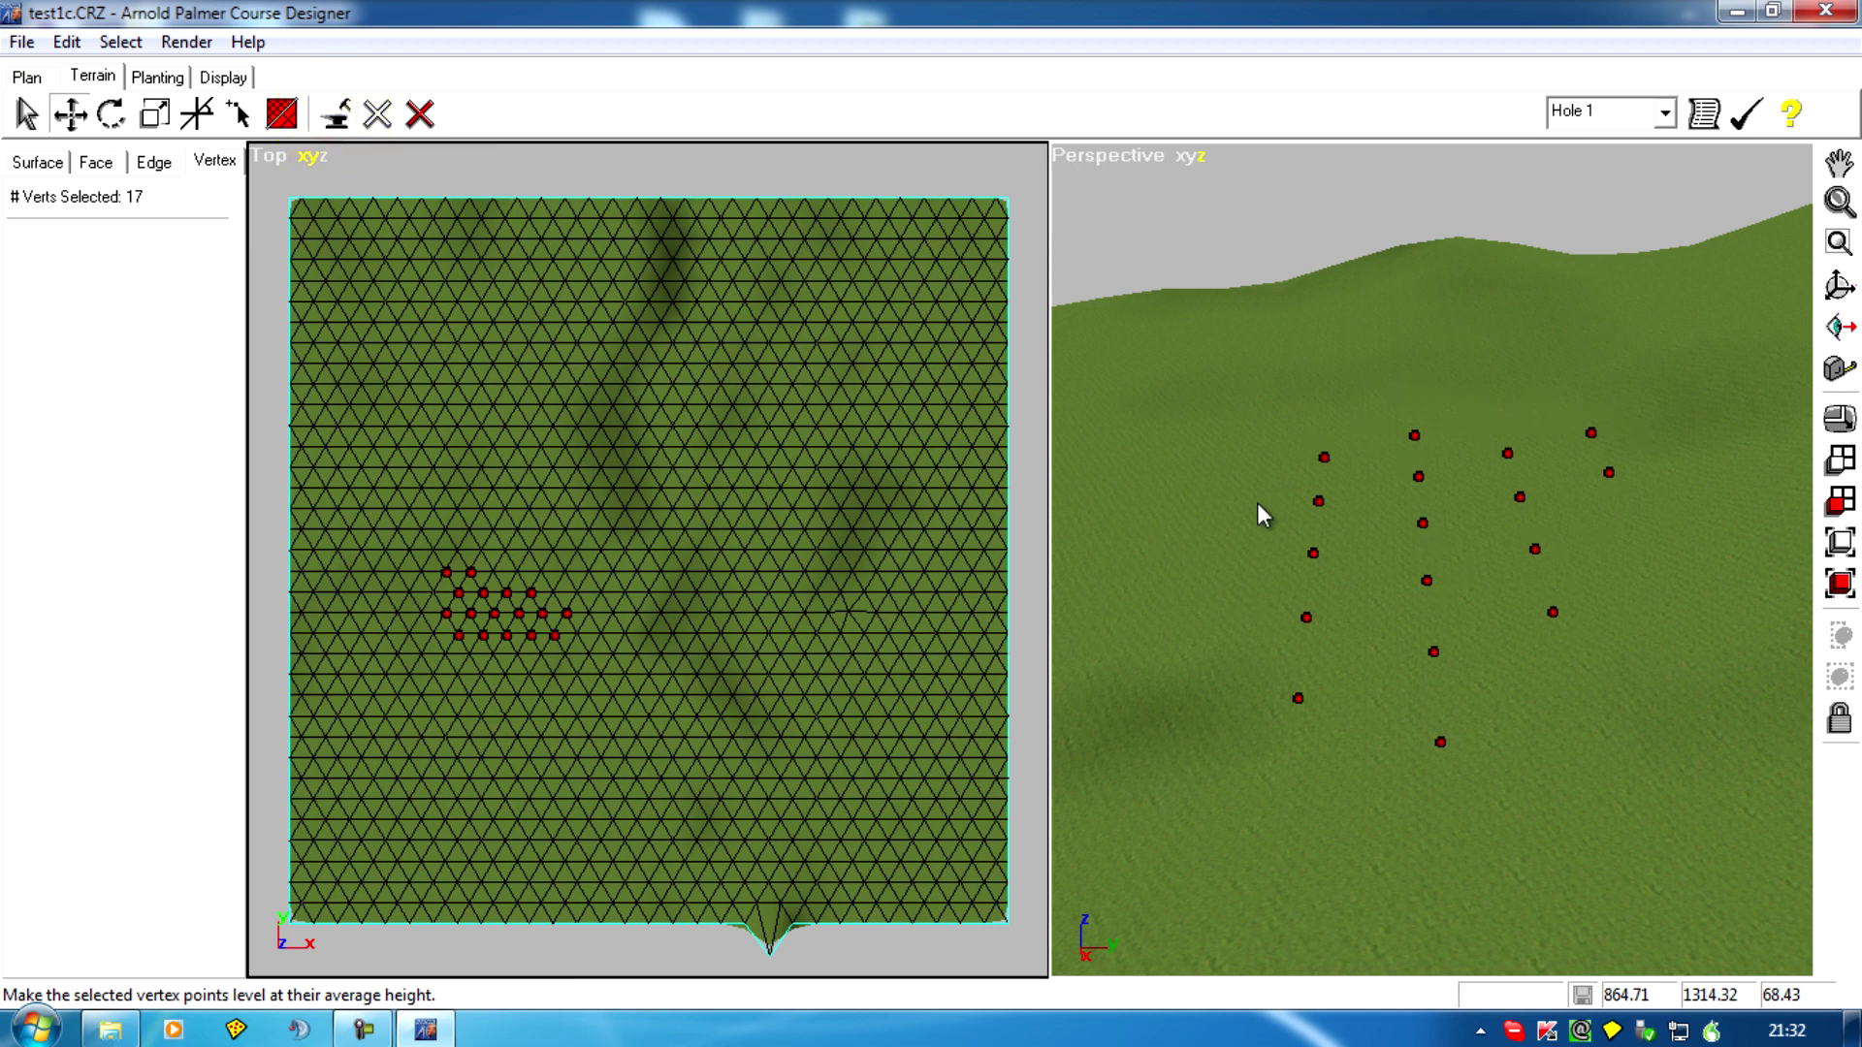
middle_drag(1258, 504, 1213, 233)
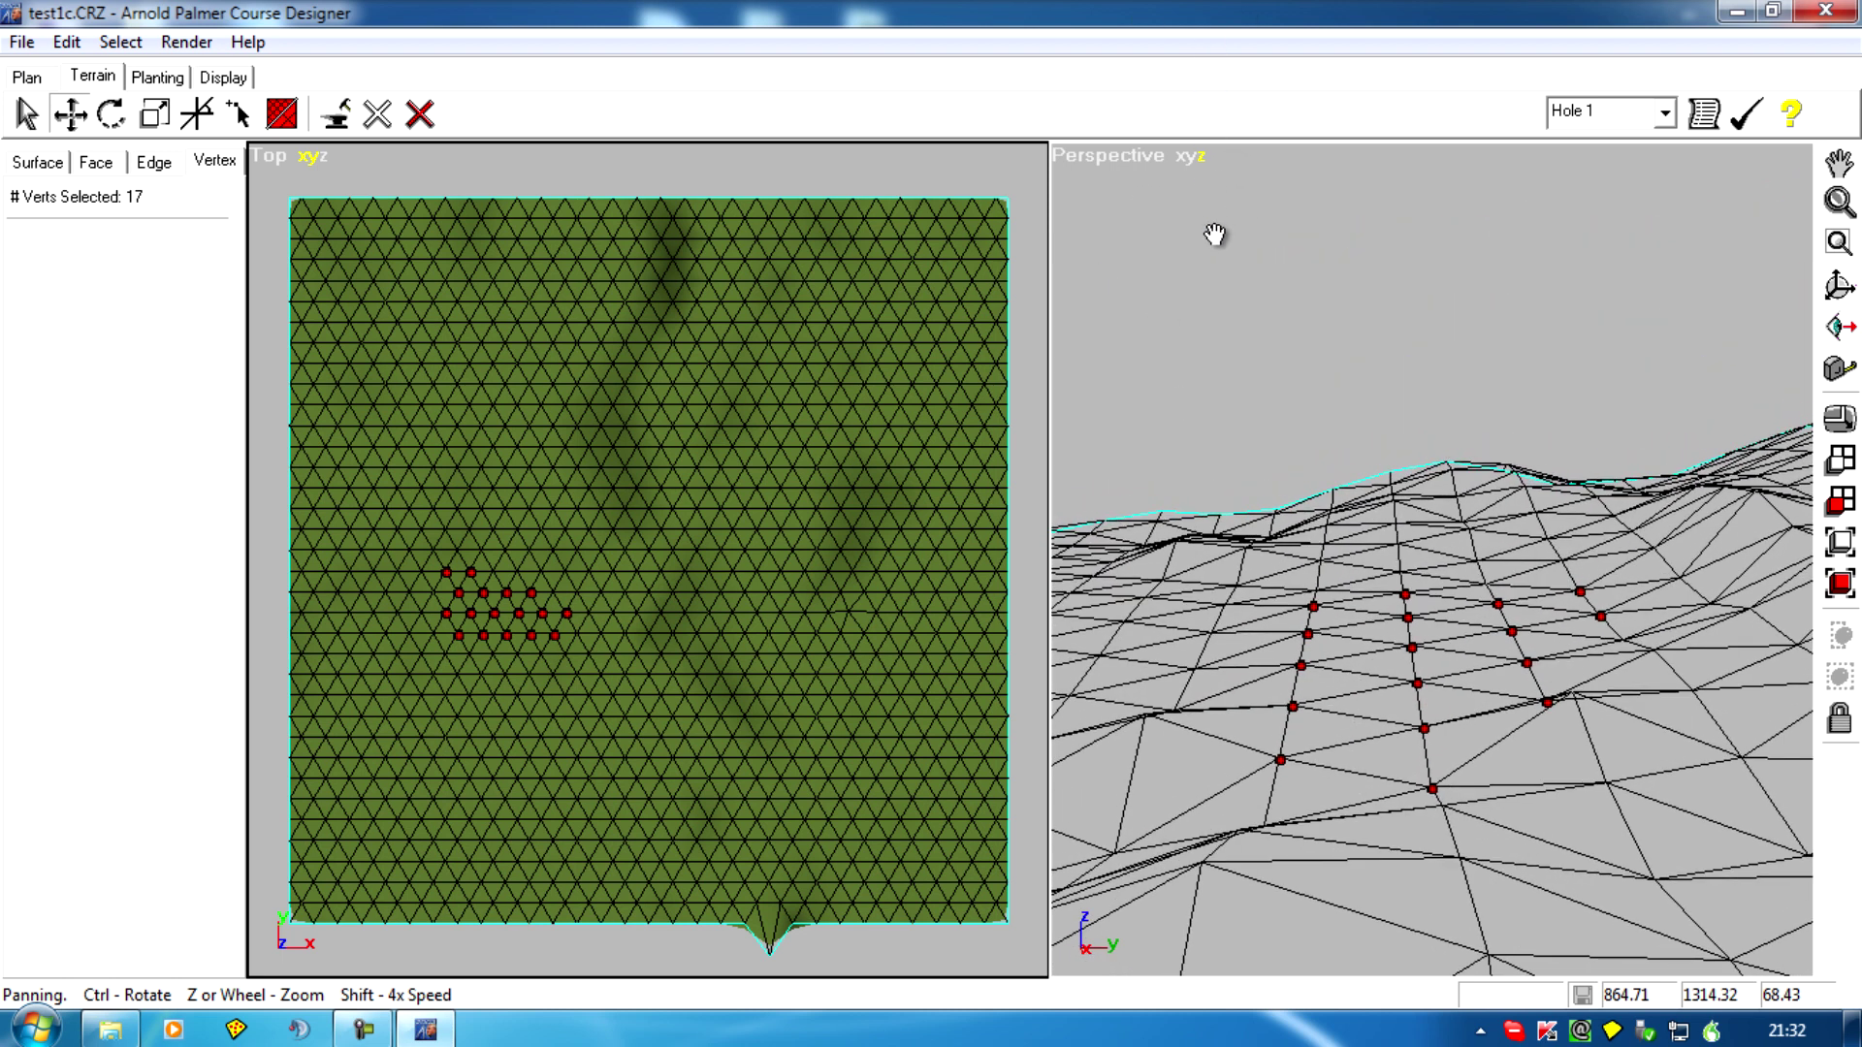
scroll(1397, 692, up, 2)
mouse_move(1397, 693)
middle_down()
mouse_move(1257, 597)
mouse_move(1268, 407)
middle_up()
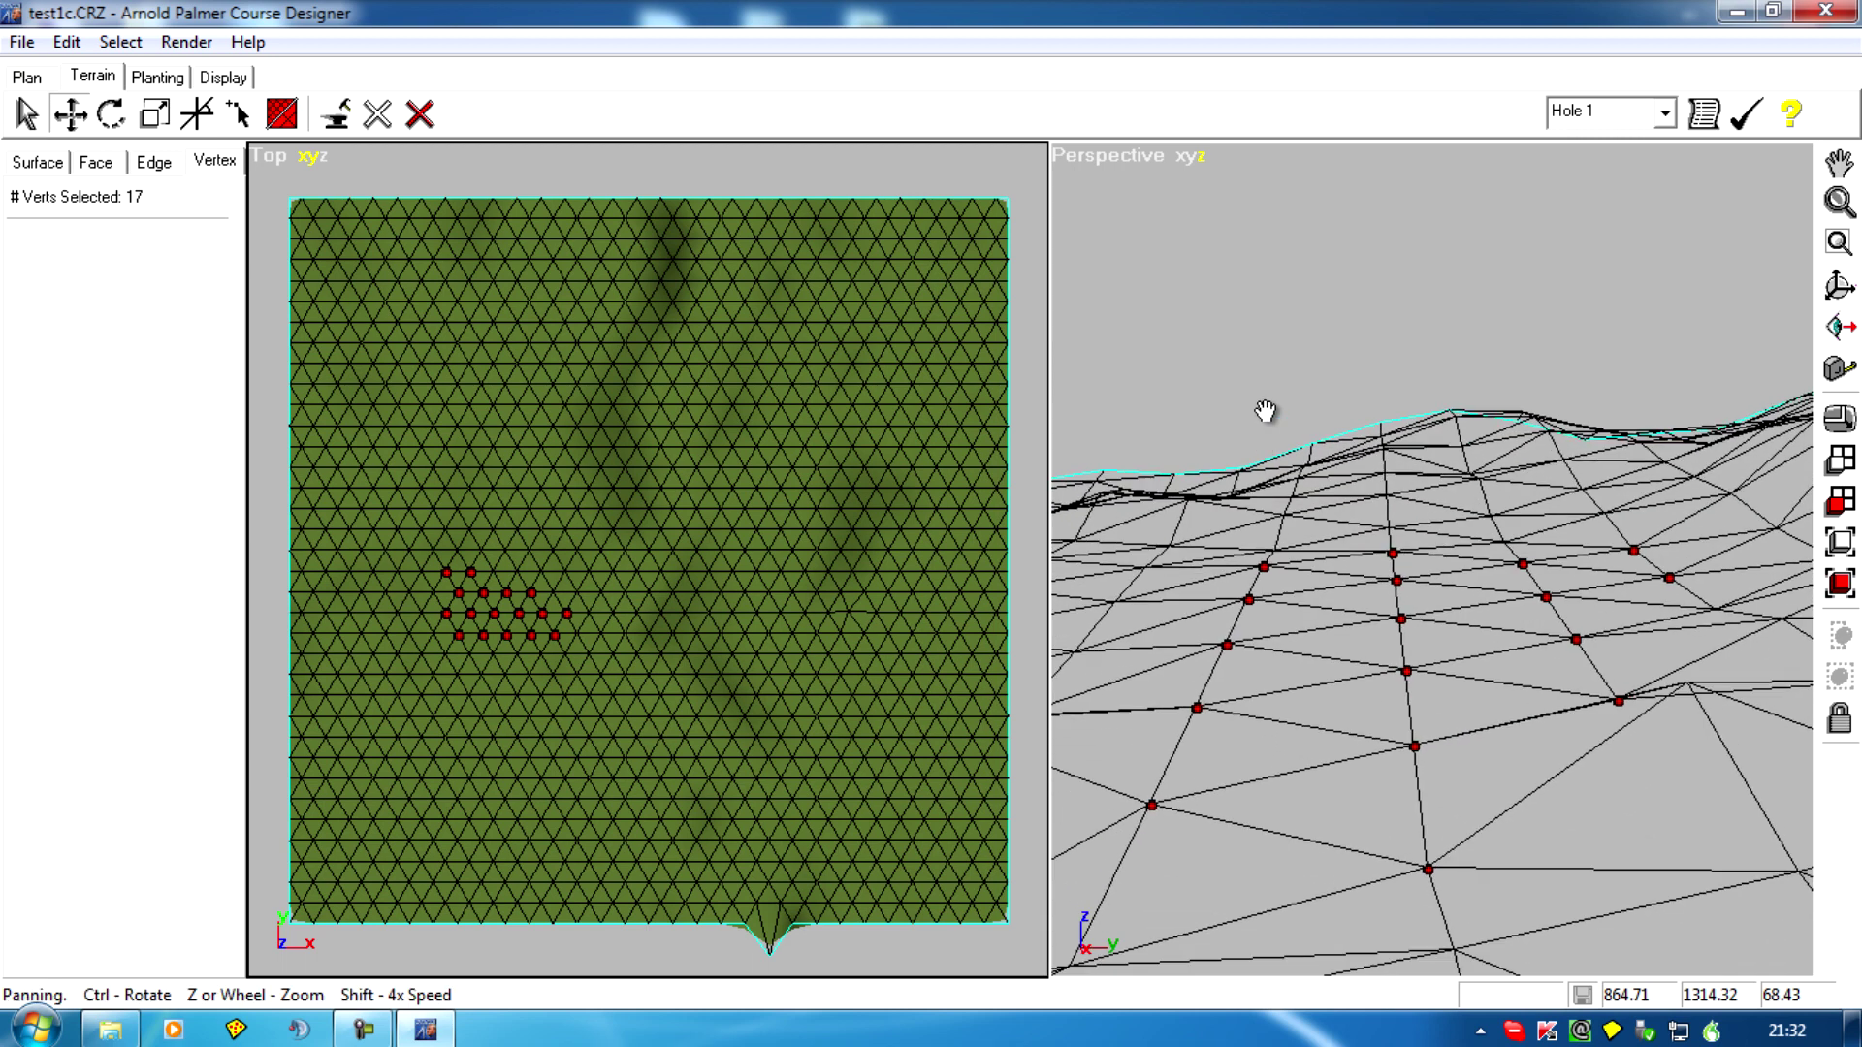
mouse_move(1161, 535)
middle_down()
mouse_move(1343, 860)
mouse_move(1405, 893)
mouse_move(204, 823)
middle_up()
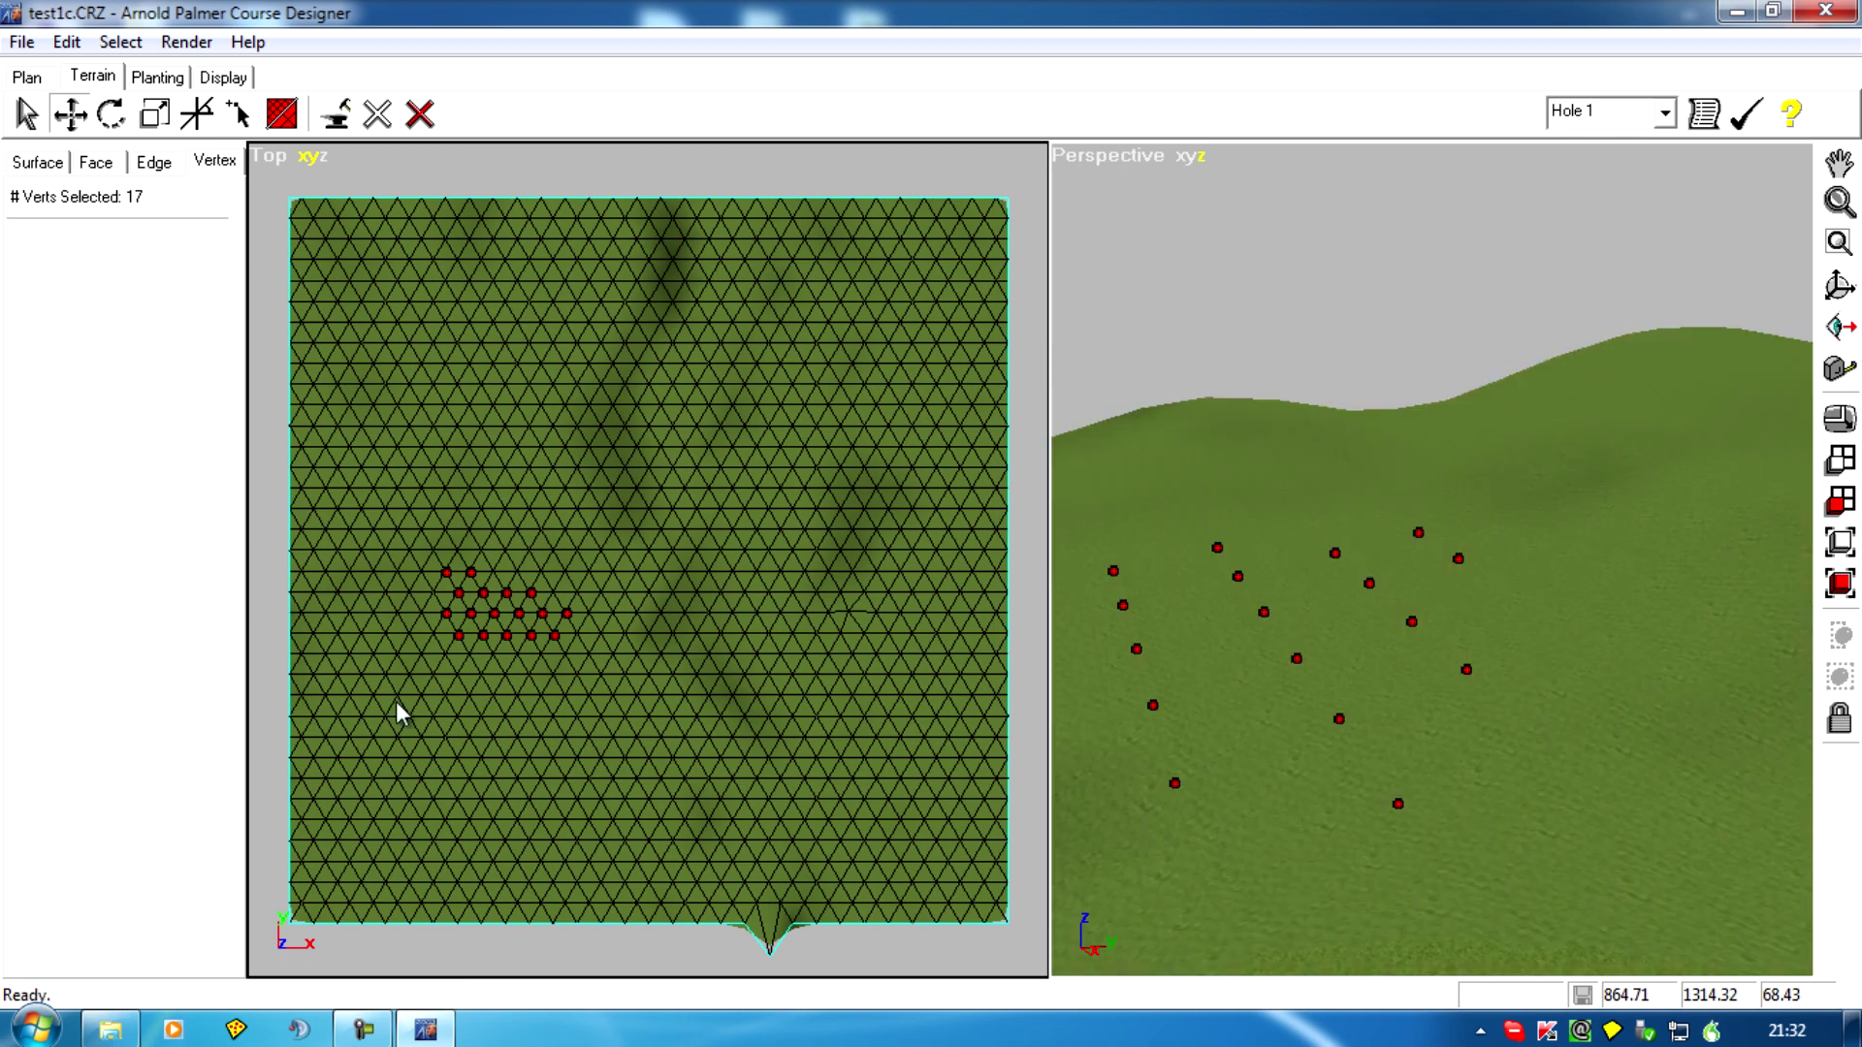
mouse_move(978, 783)
middle_down()
mouse_move(1225, 727)
mouse_move(1487, 756)
mouse_move(540, 882)
mouse_move(996, 826)
middle_up()
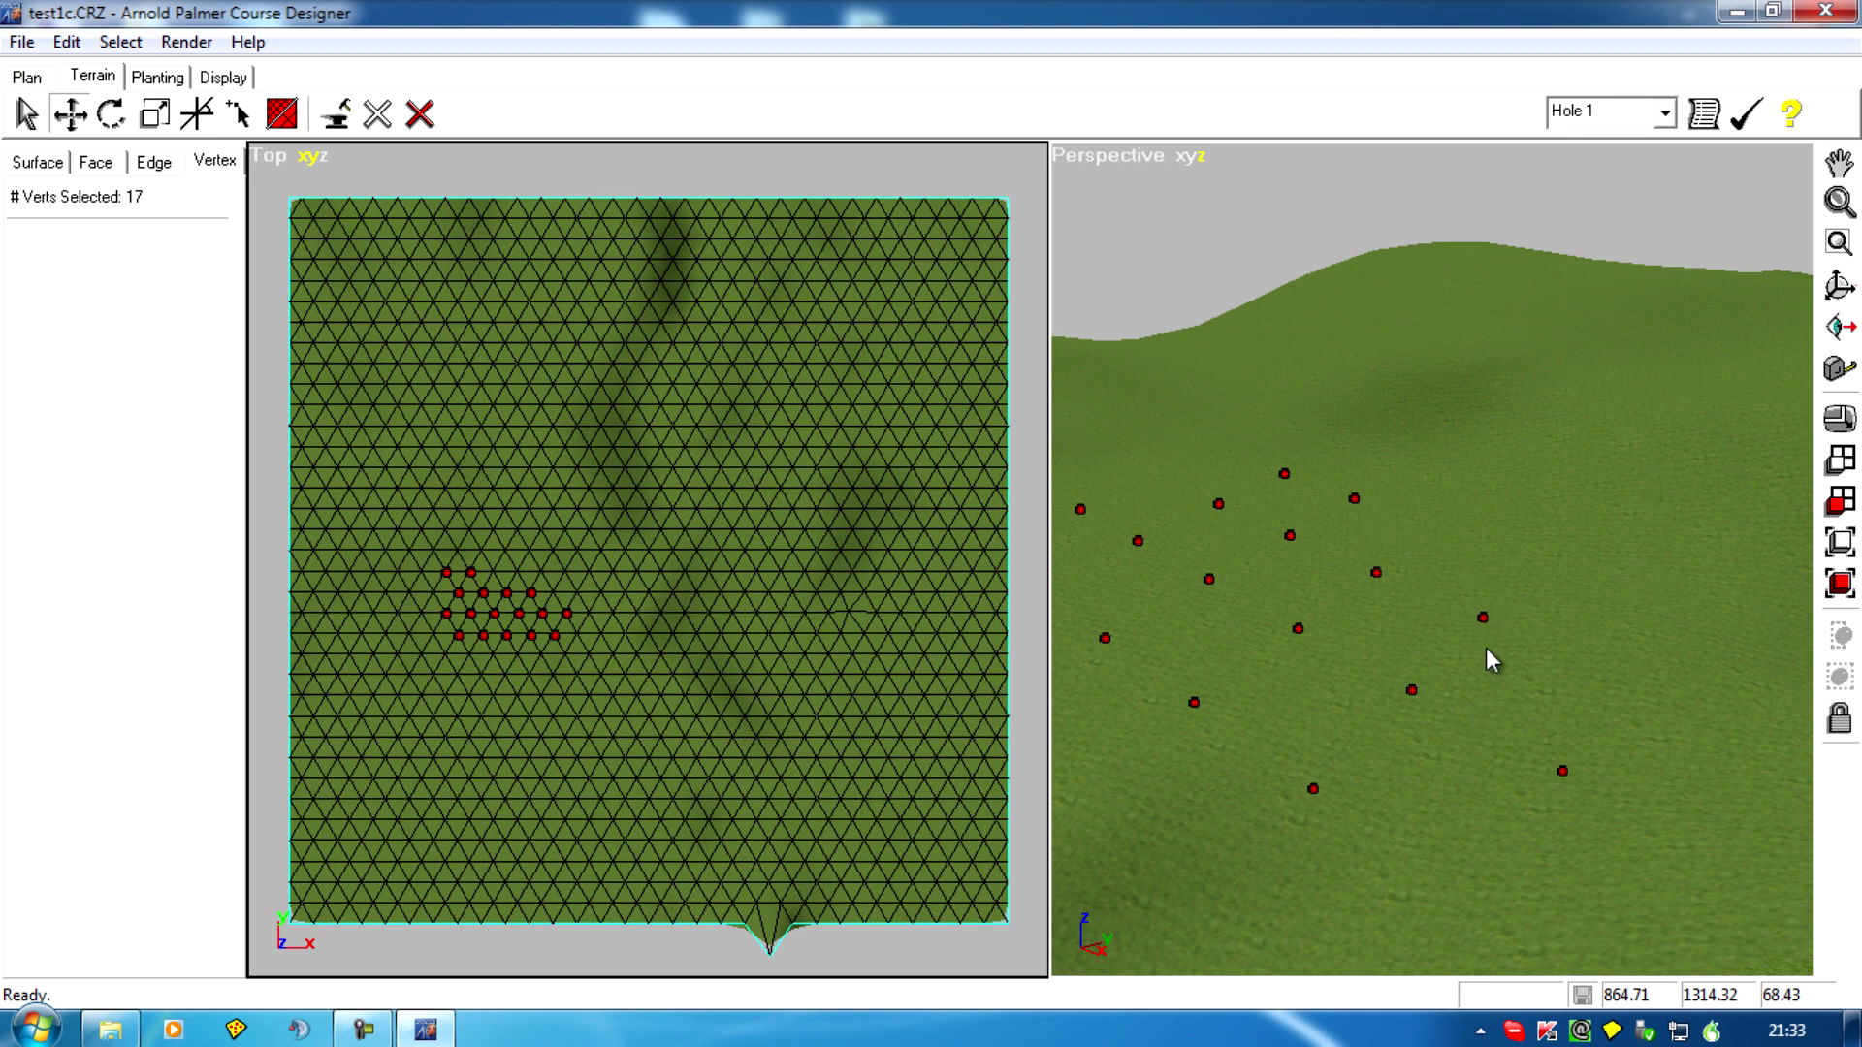
Step: Select the vertex at X 1100, Y 1385.64 and lower it to Z 83.92
middle_drag(1486, 647, 1519, 692)
middle_drag(1615, 657, 1620, 637)
click(1626, 603)
drag(1626, 607, 1621, 648)
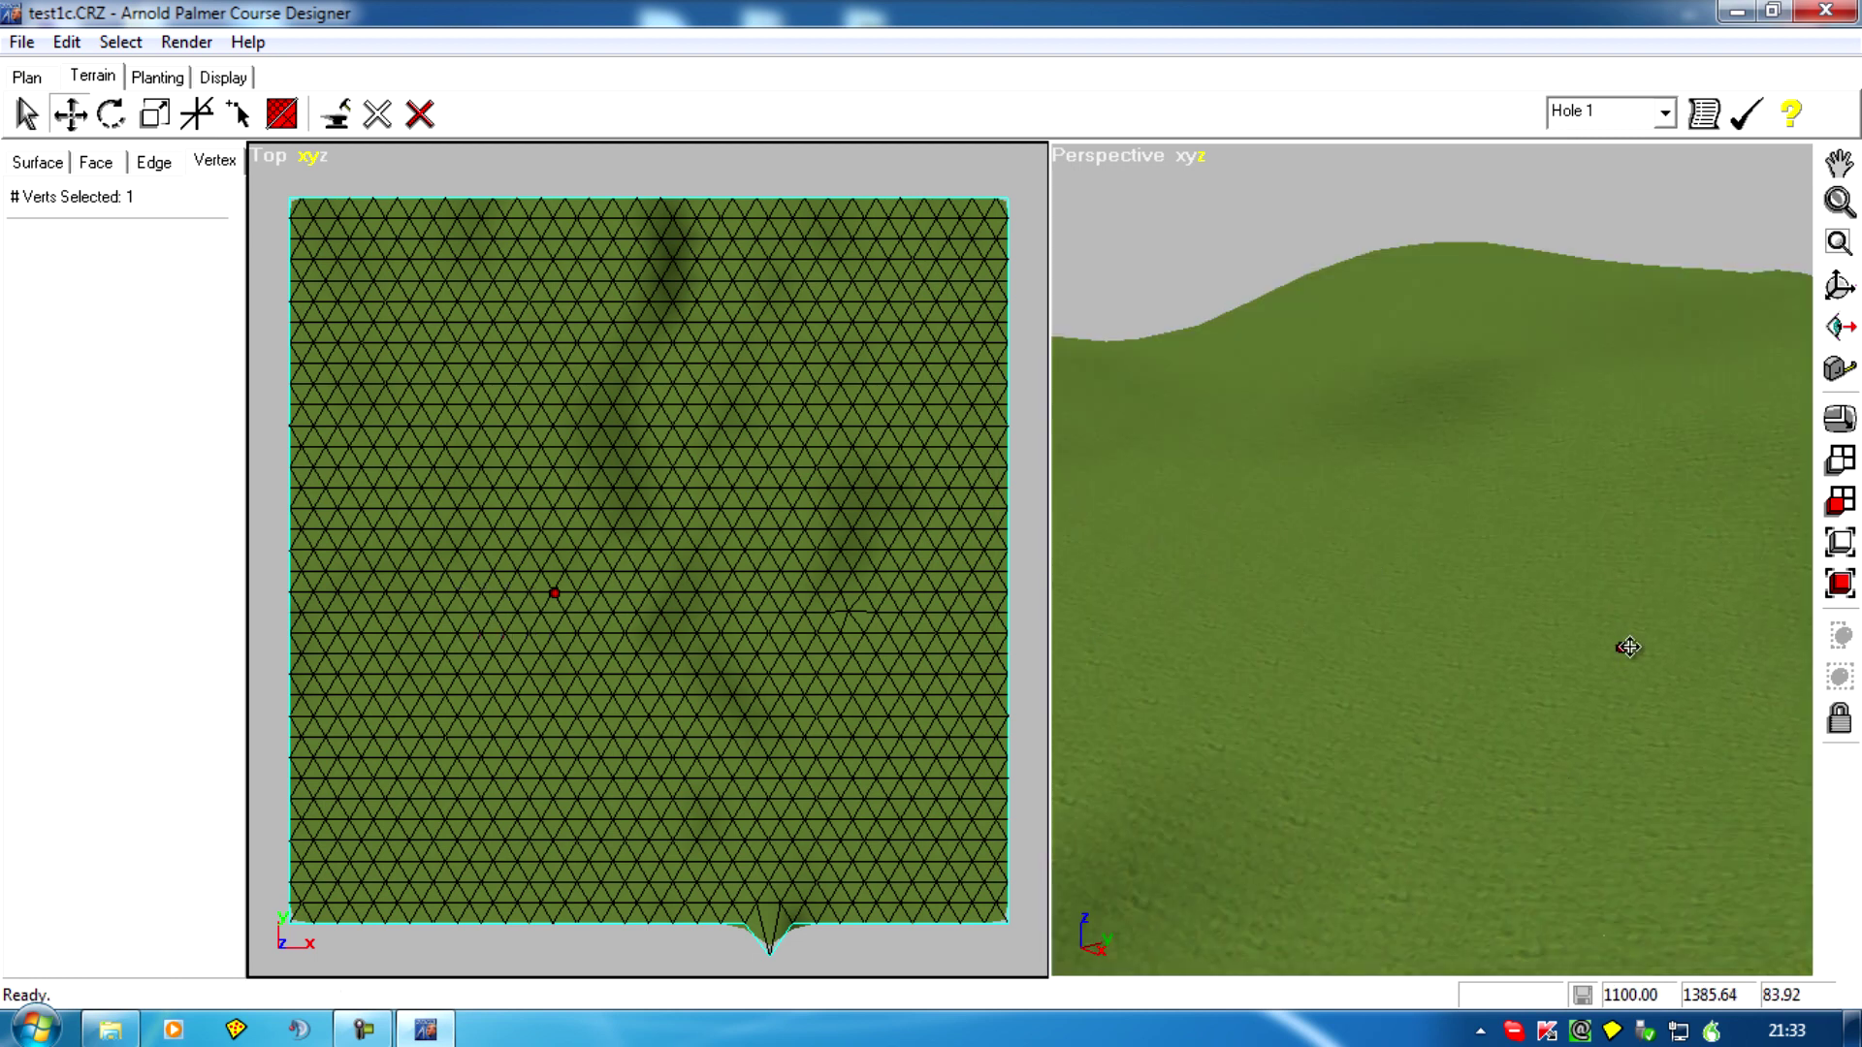
middle_drag(1621, 648, 1713, 630)
Step: Examine the slope and hills around the lowered vertex from several positions and distances in the Perspective view
middle_drag(1239, 582, 1455, 874)
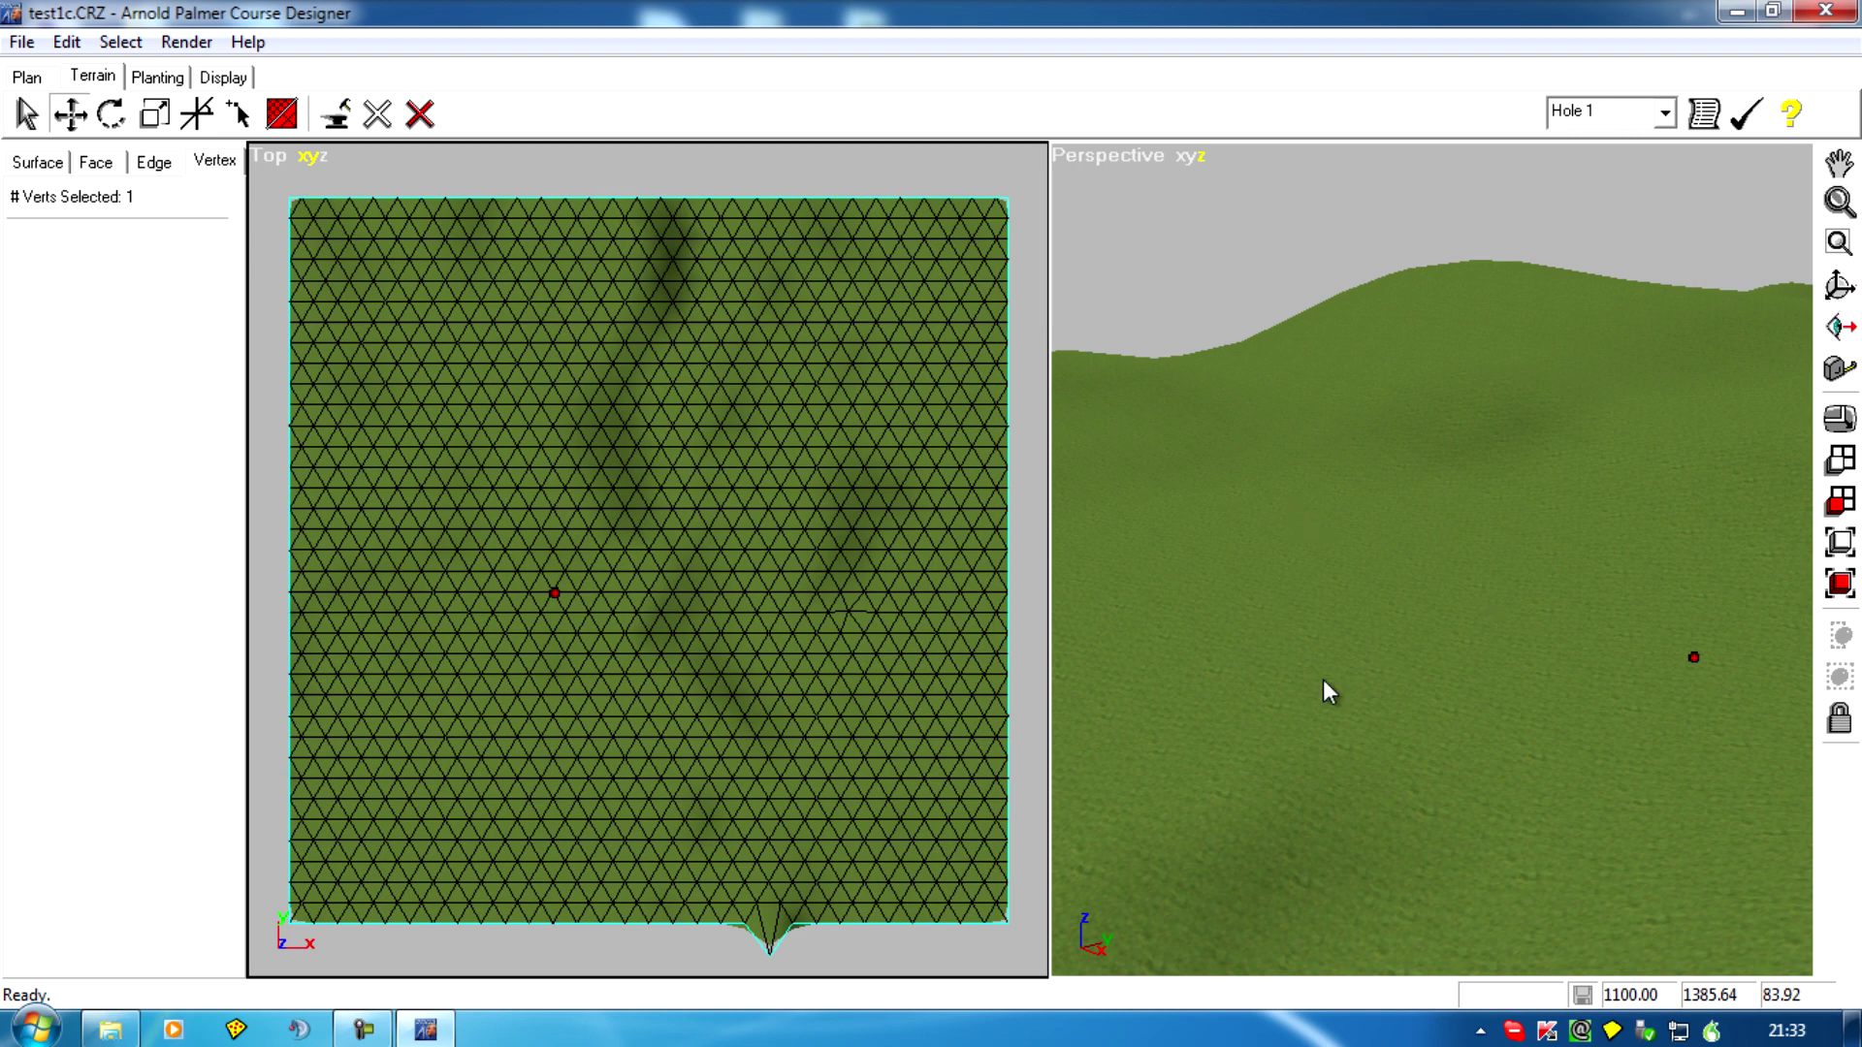
middle_drag(1325, 683, 1393, 760)
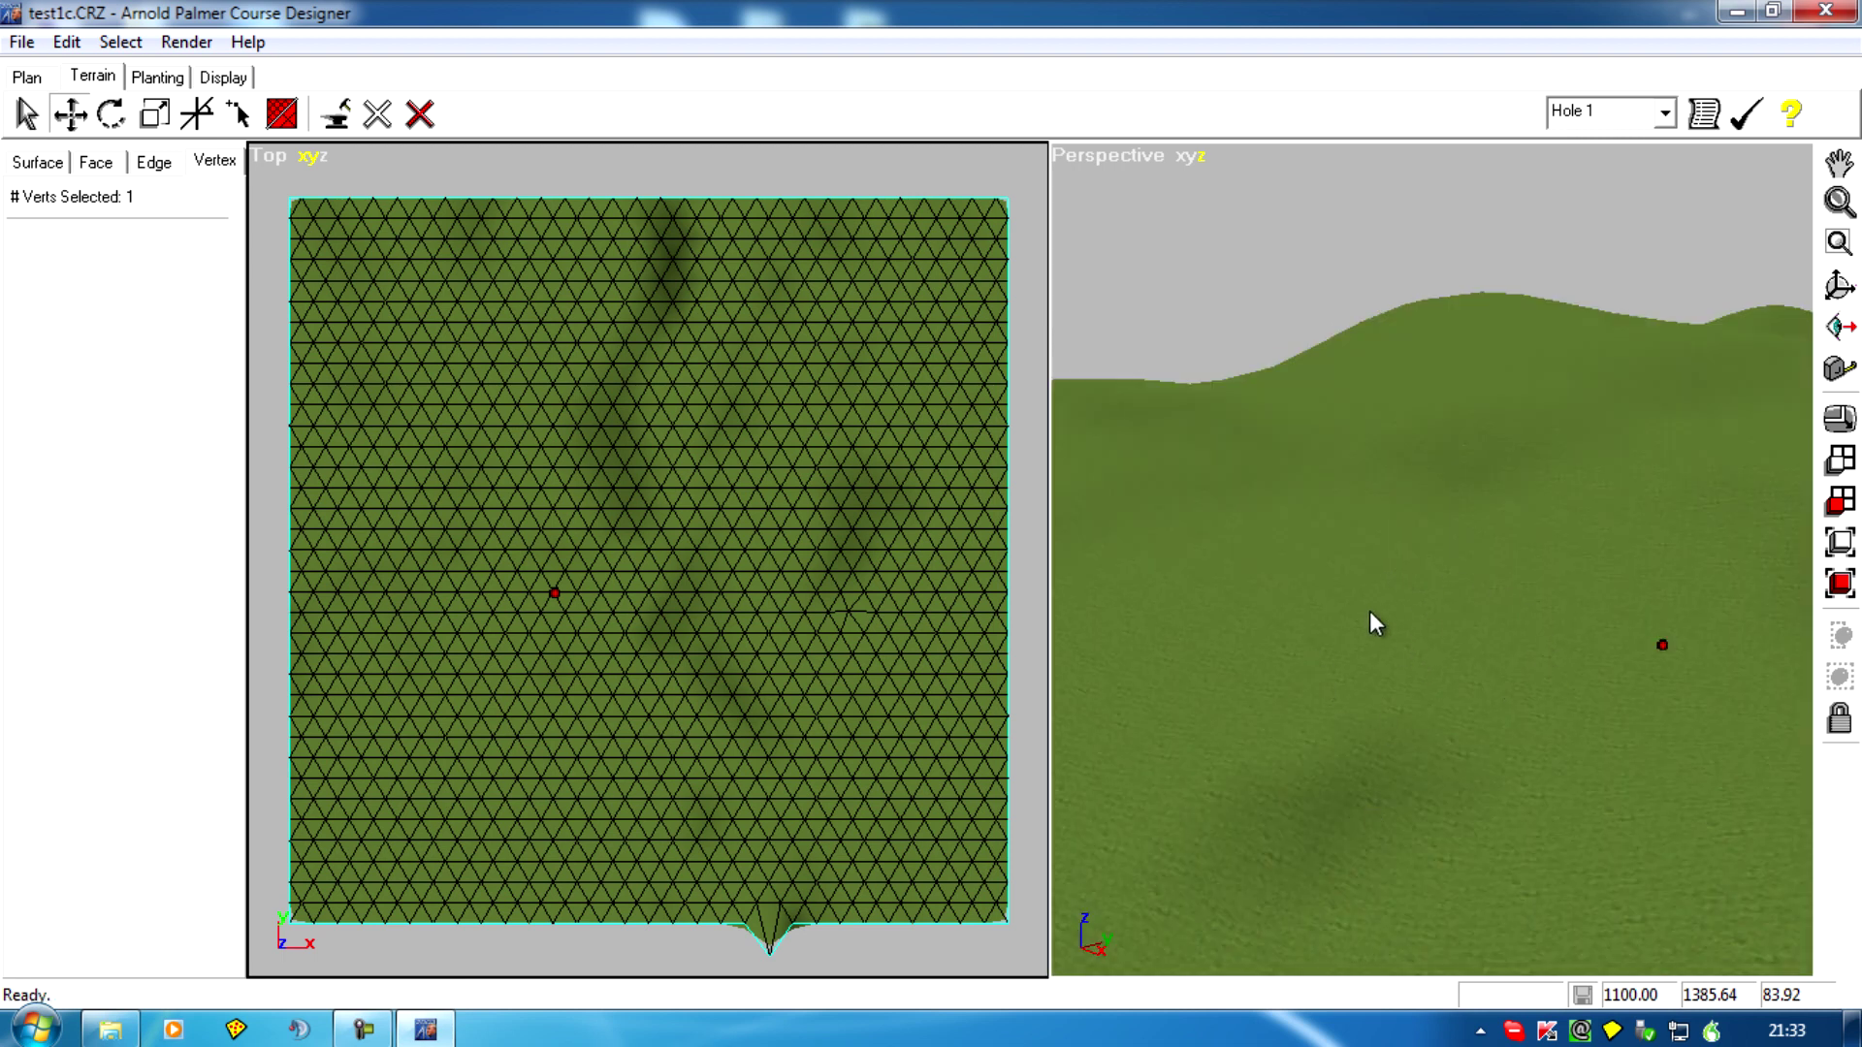
middle_drag(1392, 708, 1393, 751)
scroll(1398, 734, up, 3)
scroll(1398, 731, down, 3)
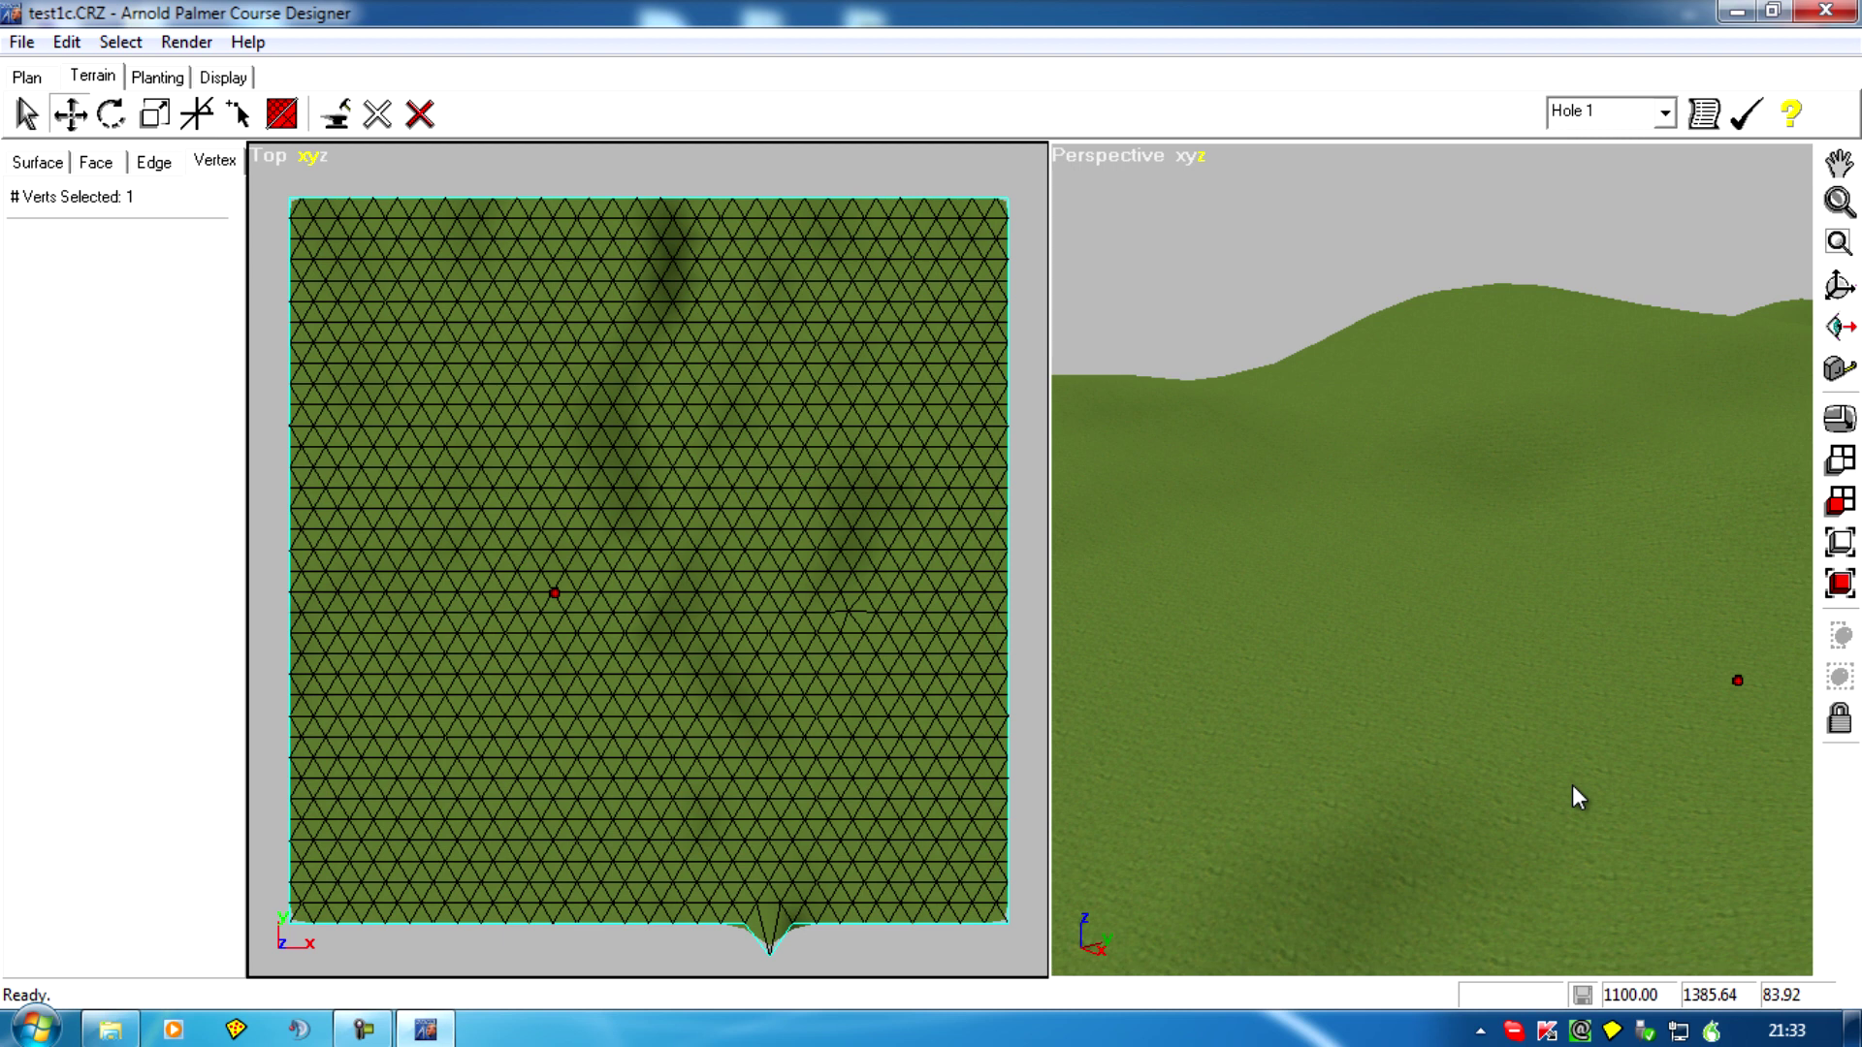
scroll(1573, 786, up, 1)
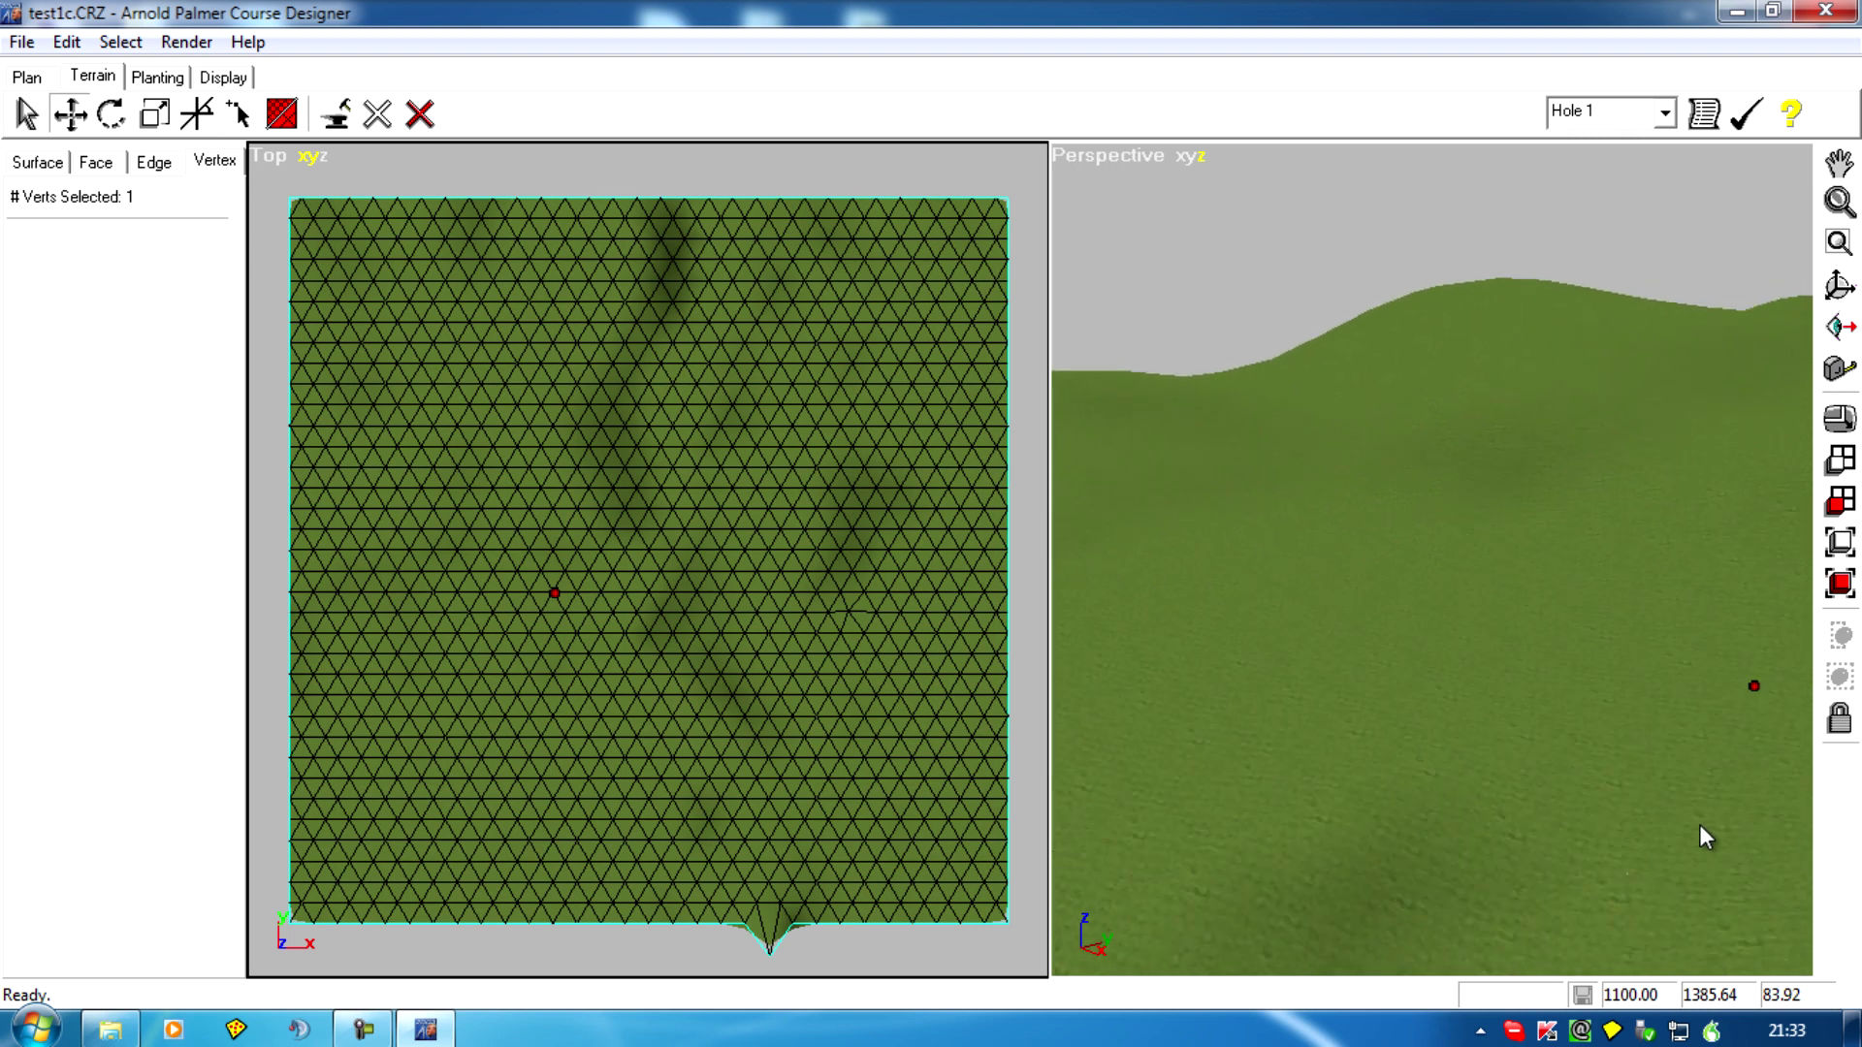
middle_drag(1716, 876, 894, 514)
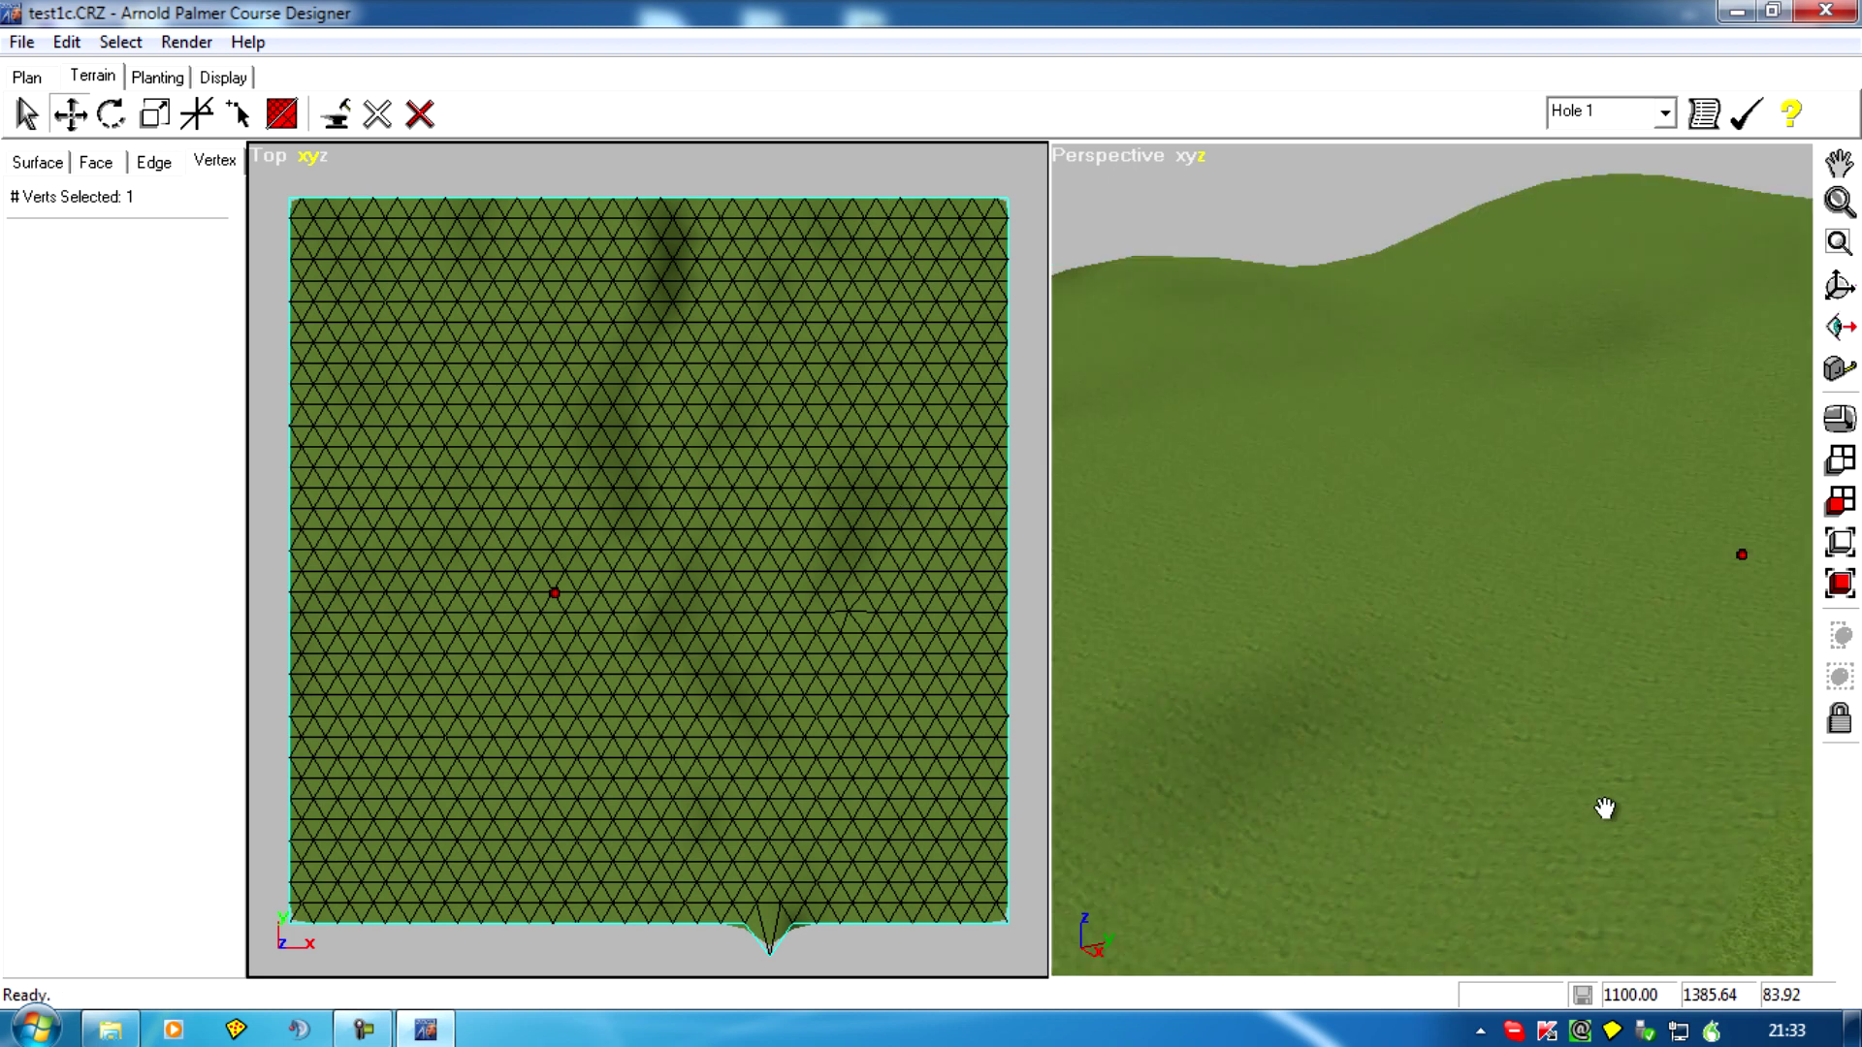
middle_drag(1604, 806, 1076, 810)
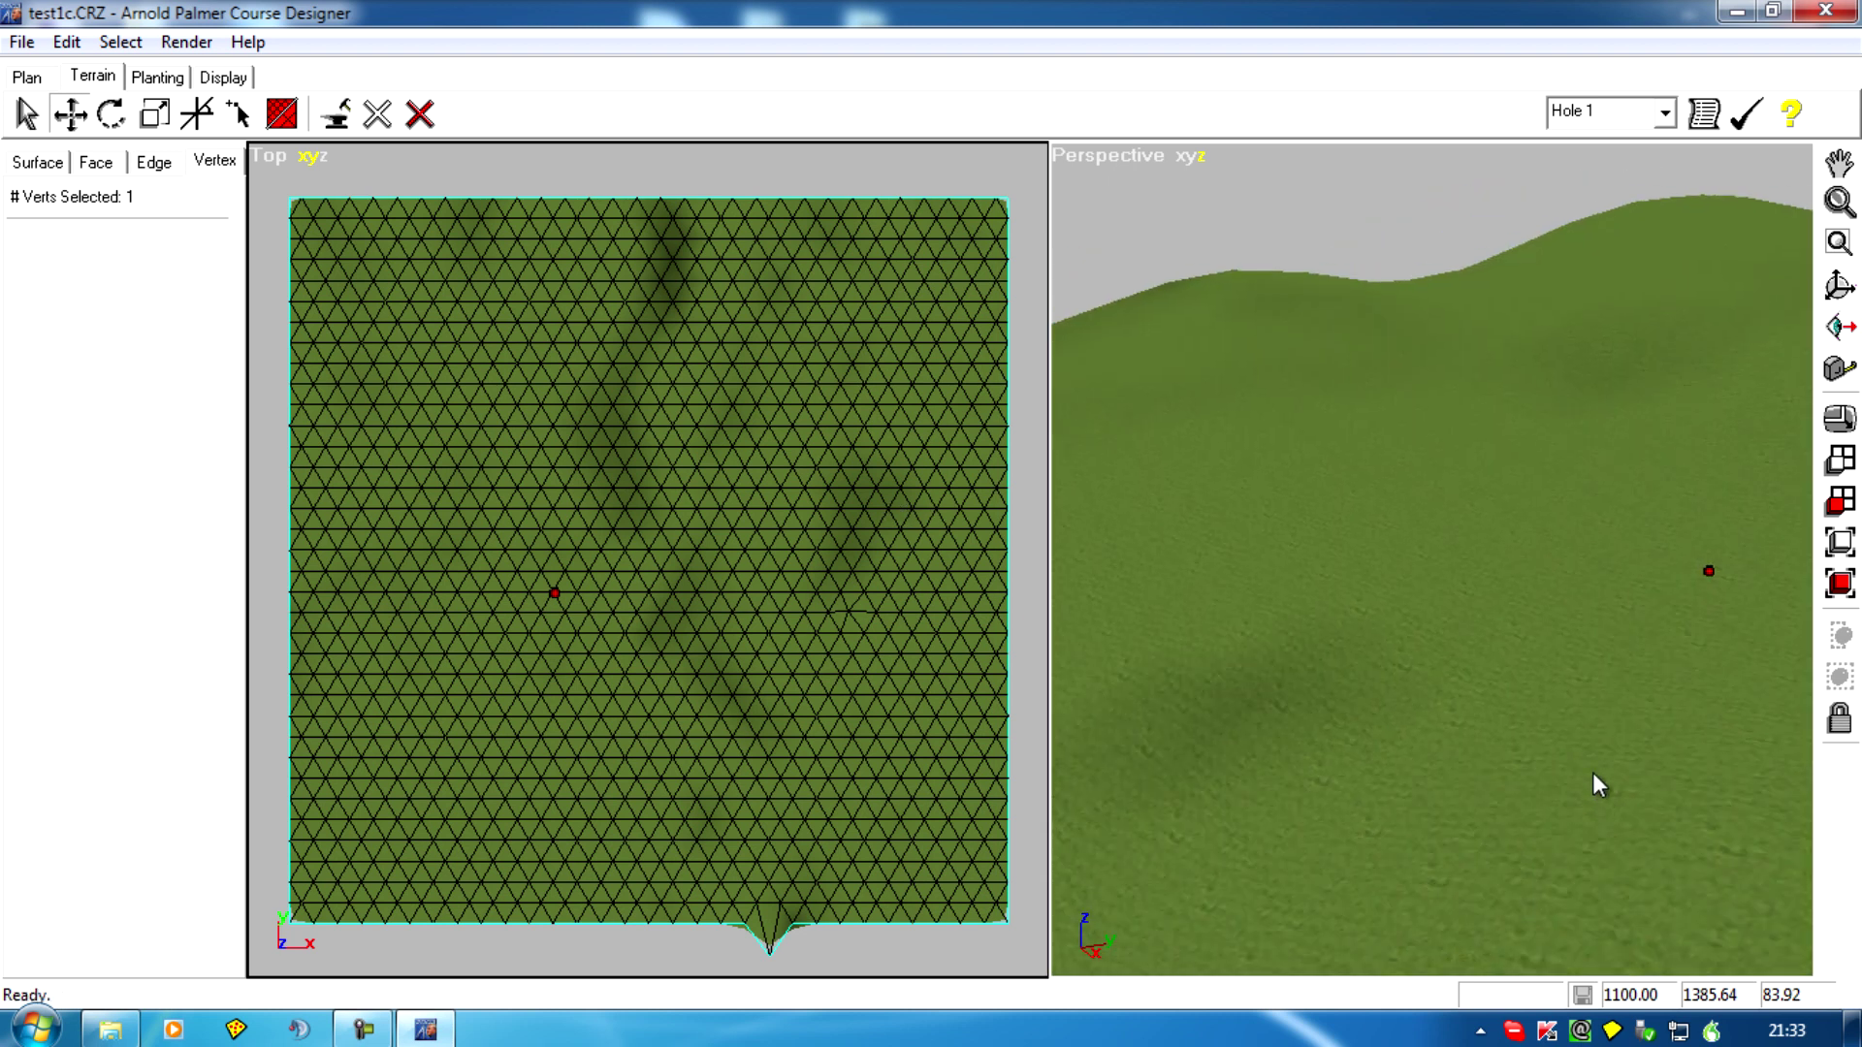
middle_drag(1596, 782, 1377, 873)
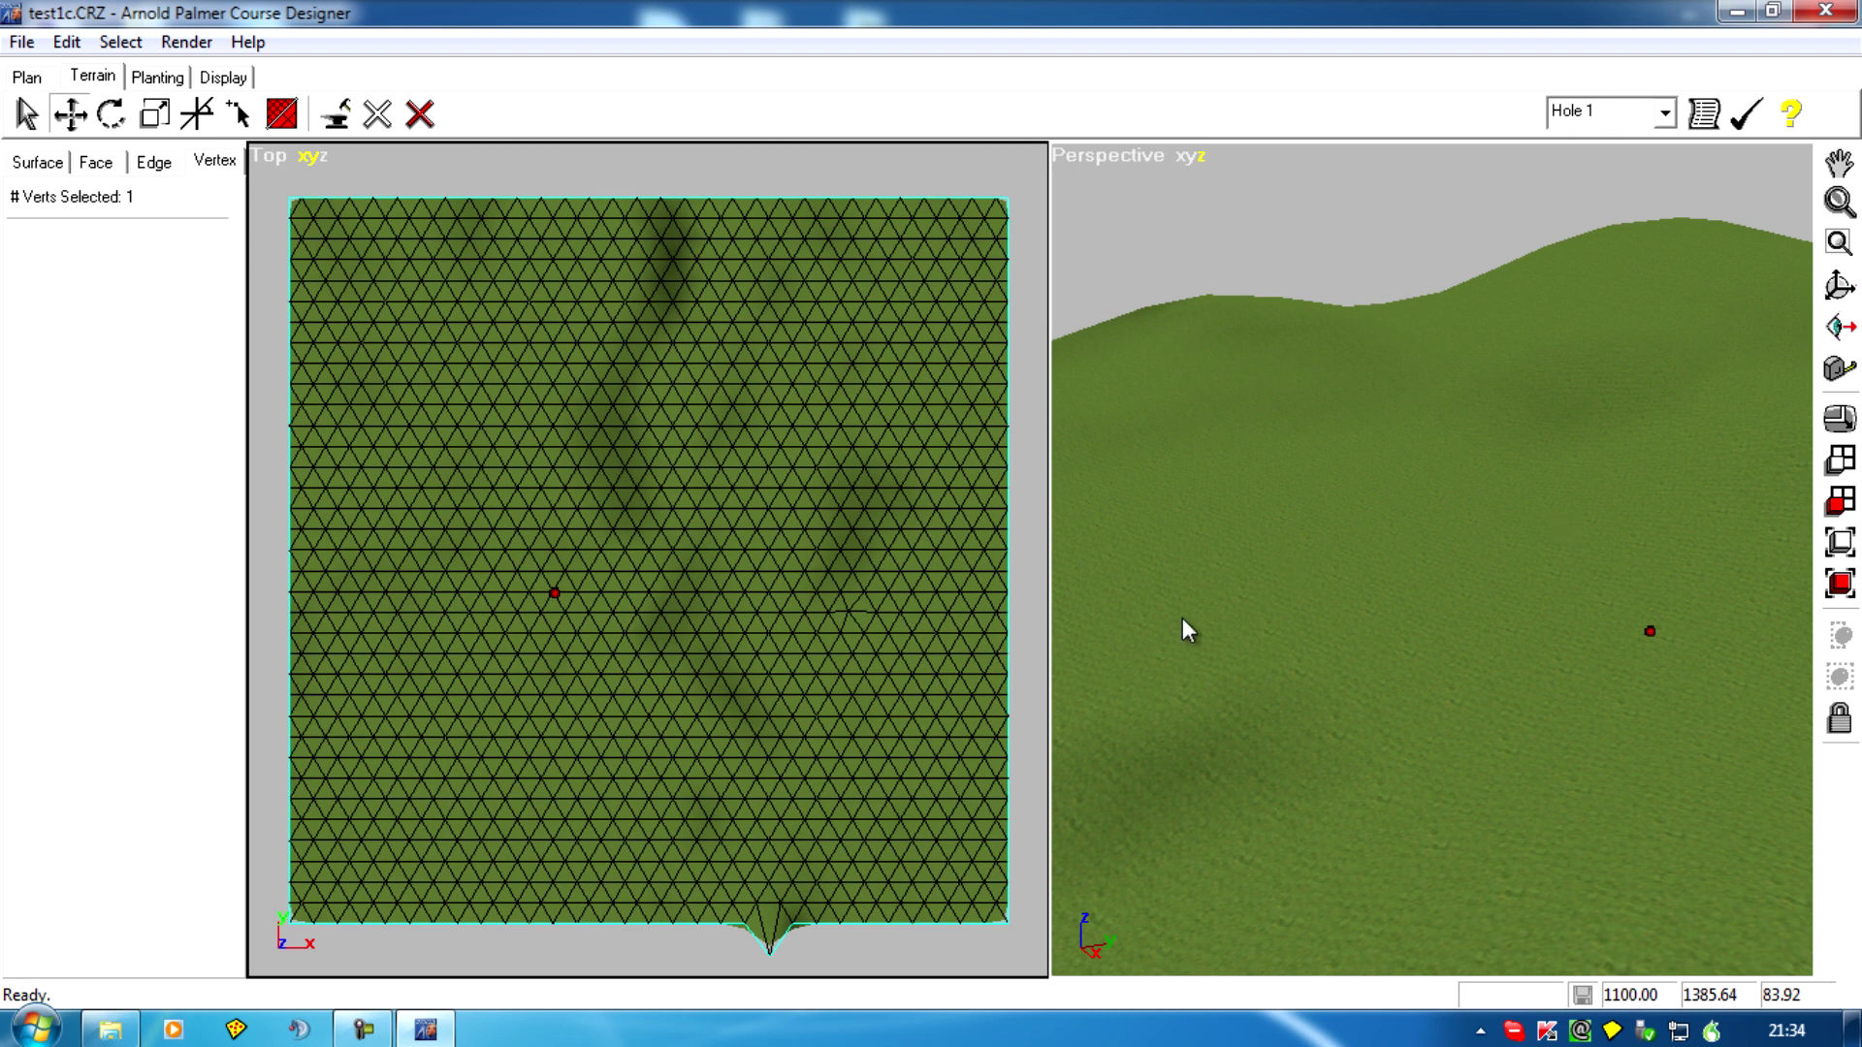
middle_drag(1406, 616, 1300, 504)
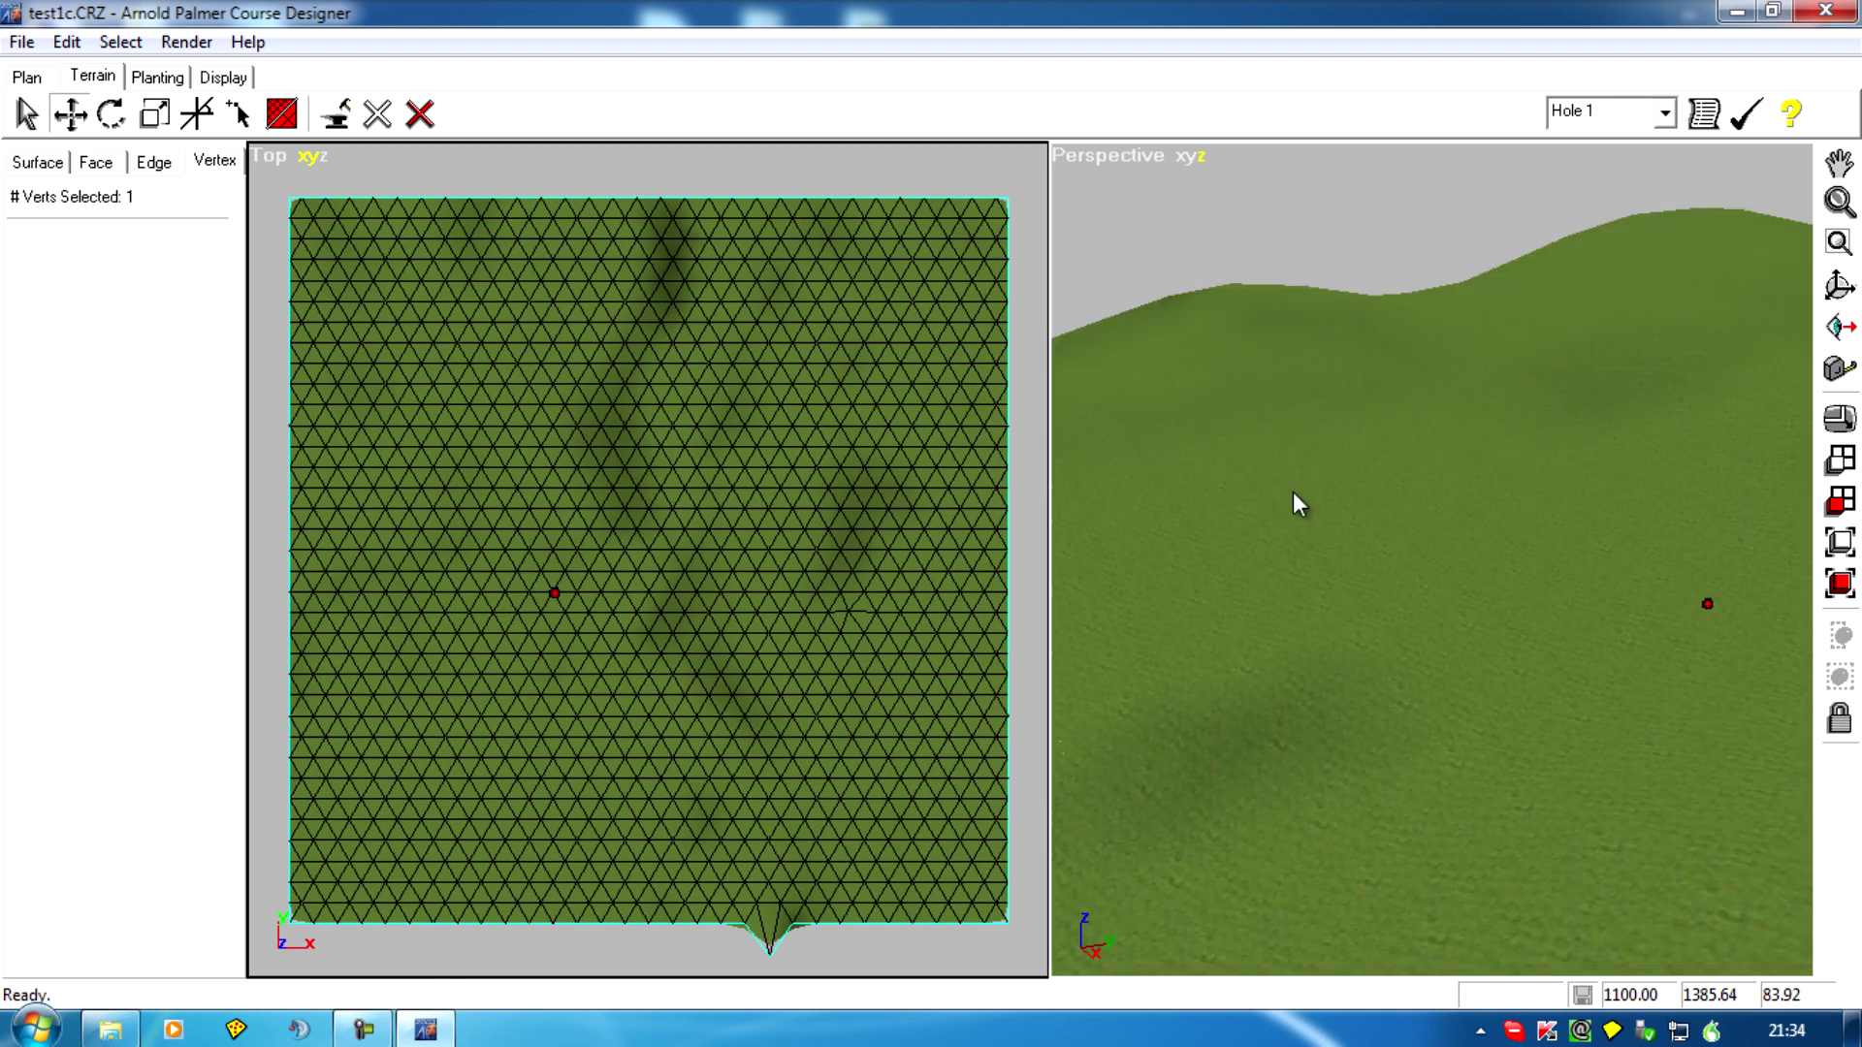
middle_drag(1412, 681, 1478, 722)
scroll(1478, 721, down, 1)
scroll(1478, 723, down, 3)
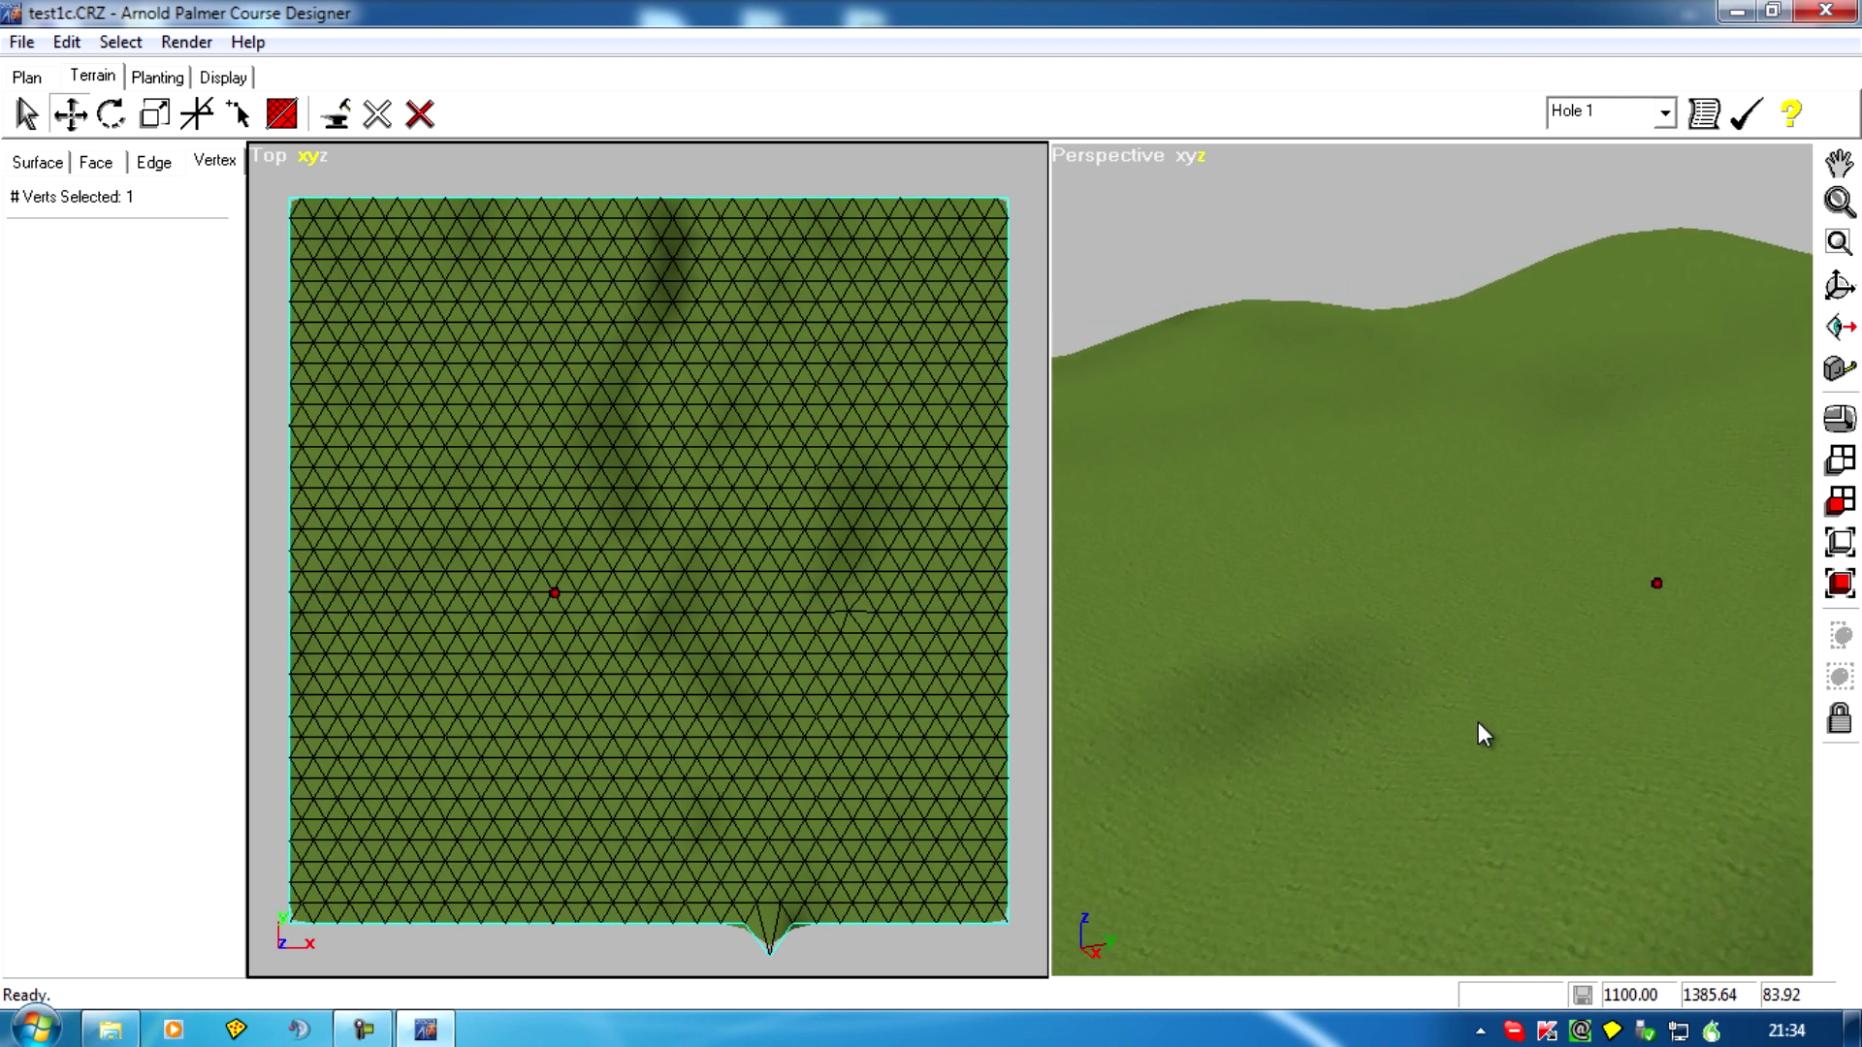